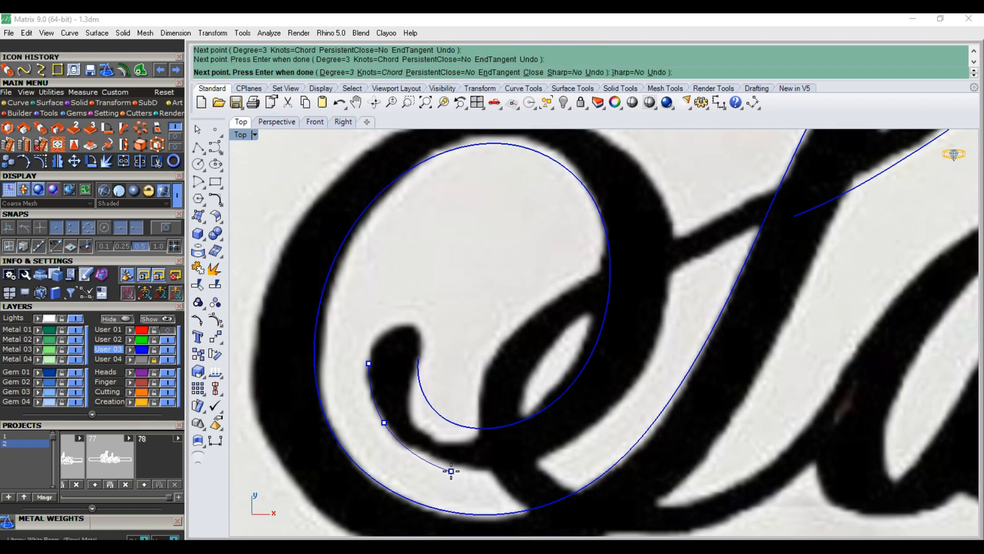
Continue the interpolated curve around the outer edge of the S, from the inner hook around both loops and up the stem, and finish it
{"action": "left_click", "coordinate": [552, 458]}
{"action": "left_click", "coordinate": [642, 367]}
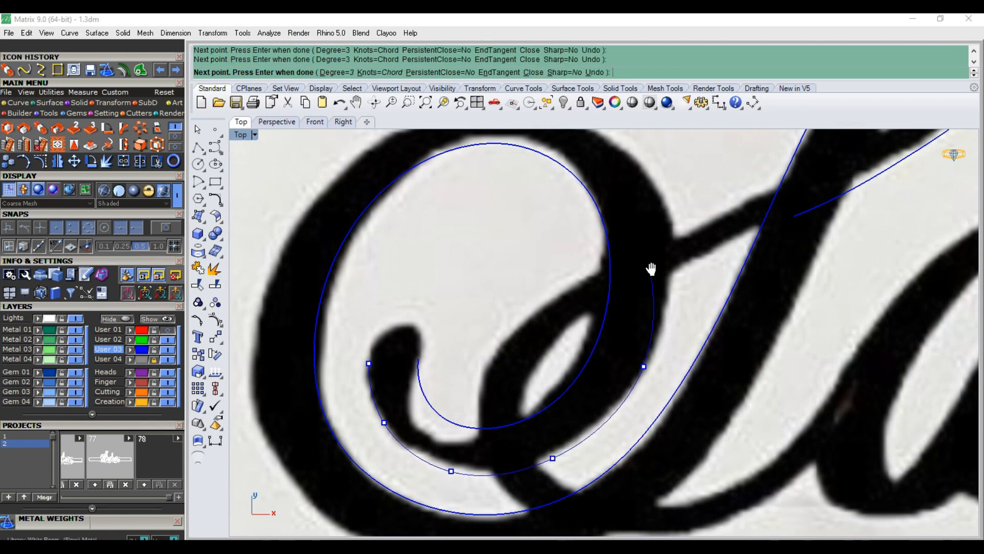
{"action": "right_click_drag", "start_coordinate": [650, 268], "coordinate": [659, 334]}
{"action": "left_click", "coordinate": [677, 281]}
{"action": "left_click", "coordinate": [626, 199]}
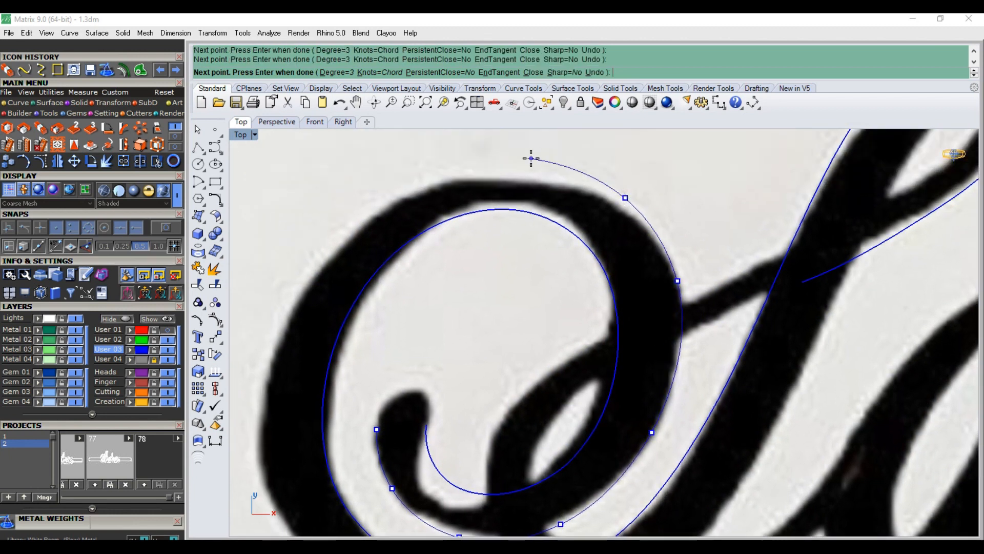
{"action": "left_click", "coordinate": [504, 158]}
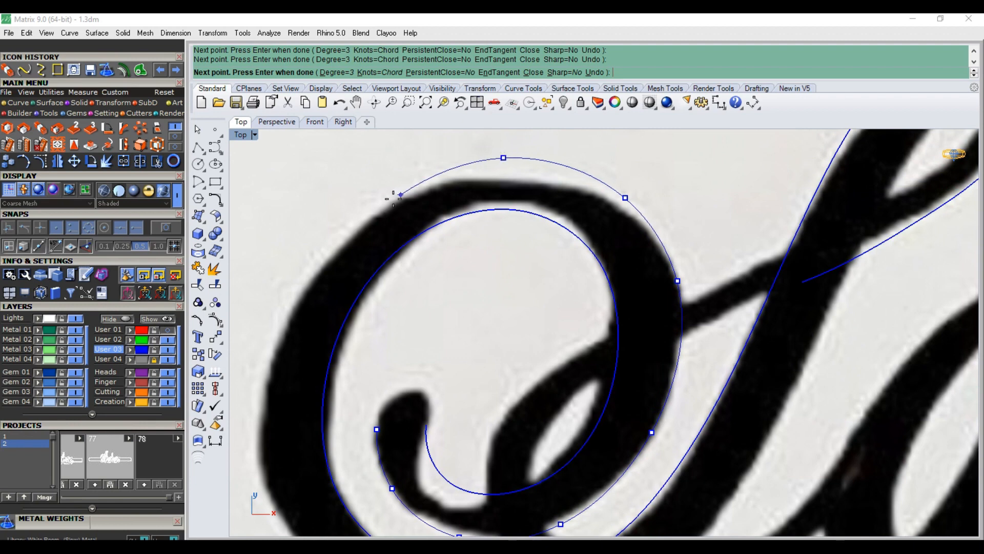
{"action": "left_click", "coordinate": [327, 244]}
{"action": "right_click_drag", "start_coordinate": [260, 396], "coordinate": [311, 292]}
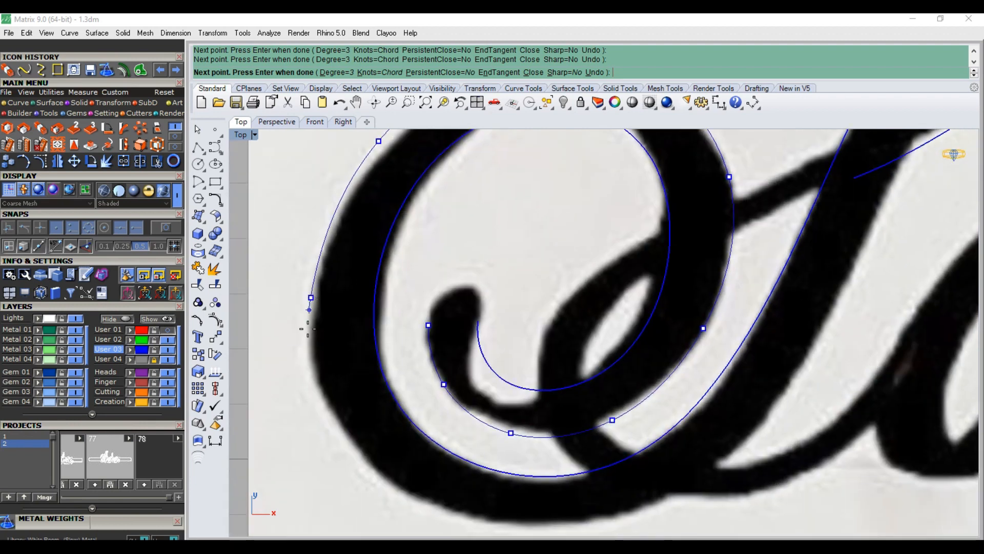
{"action": "left_click", "coordinate": [329, 419]}
{"action": "left_click", "coordinate": [421, 510]}
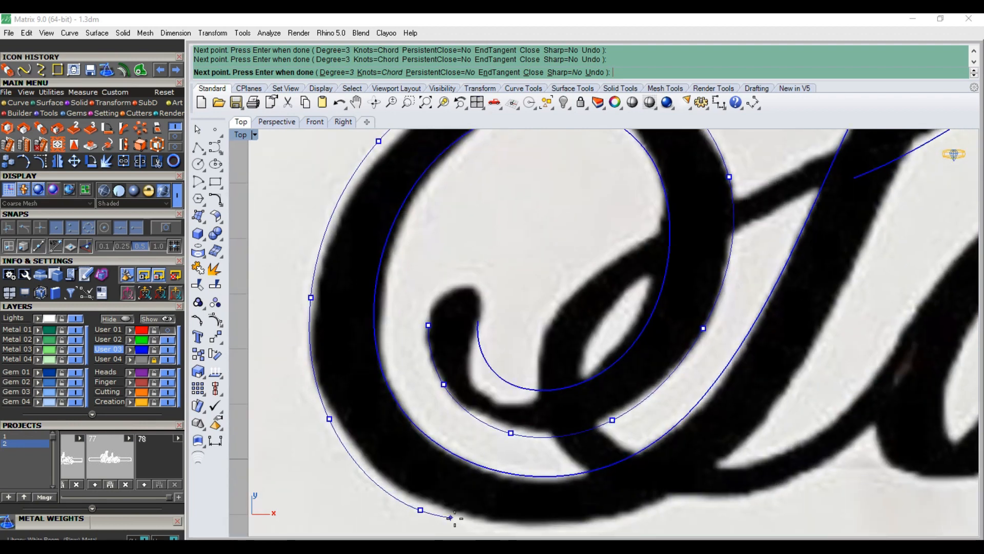
{"action": "right_click_drag", "start_coordinate": [549, 535], "coordinate": [521, 469]}
{"action": "left_click", "coordinate": [542, 465]}
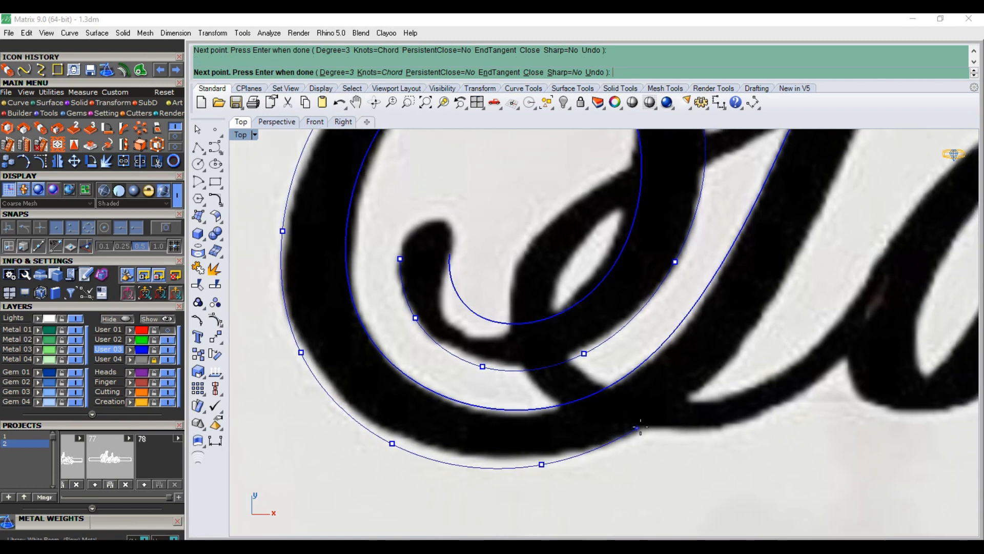
{"action": "left_click", "coordinate": [677, 412]}
{"action": "right_click_drag", "start_coordinate": [811, 188], "coordinate": [584, 388]}
{"action": "left_click", "coordinate": [633, 324]}
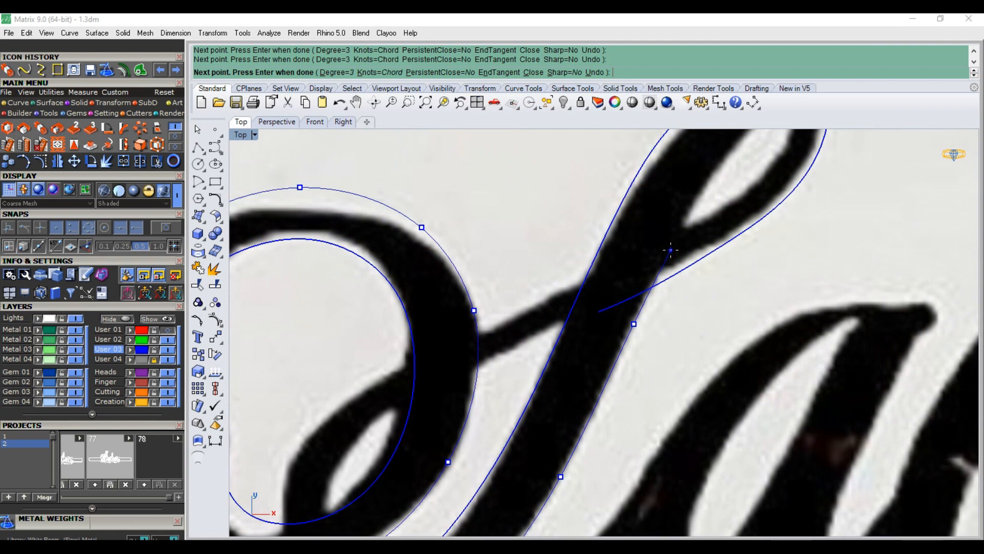
{"action": "left_click", "coordinate": [671, 250]}
{"action": "right_click", "coordinate": [671, 251]}
Hide the User 04 layer with the reference image and slightly adjust an upper-left control point of the outer S curve
{"action": "scroll", "coordinate": [653, 255], "scroll_direction": "down", "scroll_amount": 6}
{"action": "left_click", "coordinate": [167, 359]}
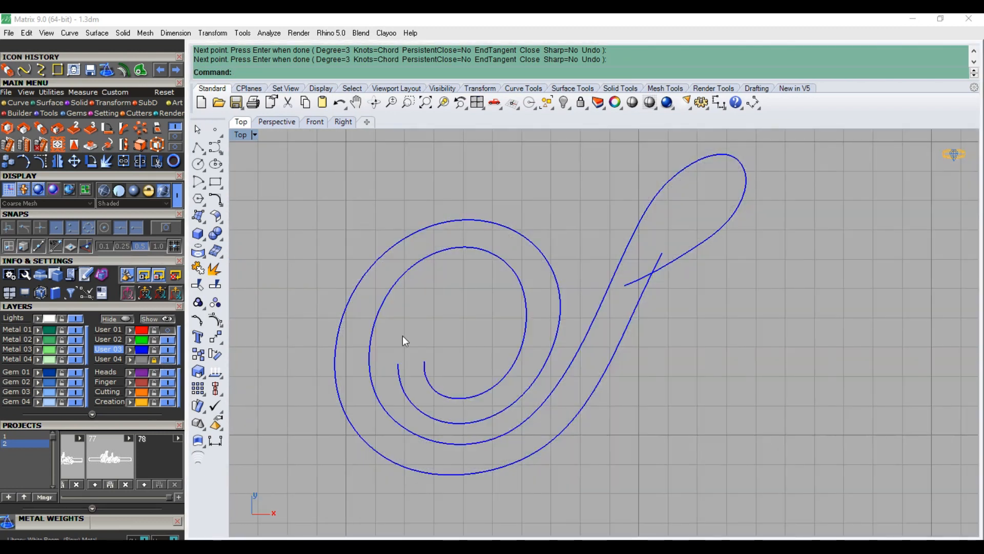
{"action": "left_click", "coordinate": [379, 264]}
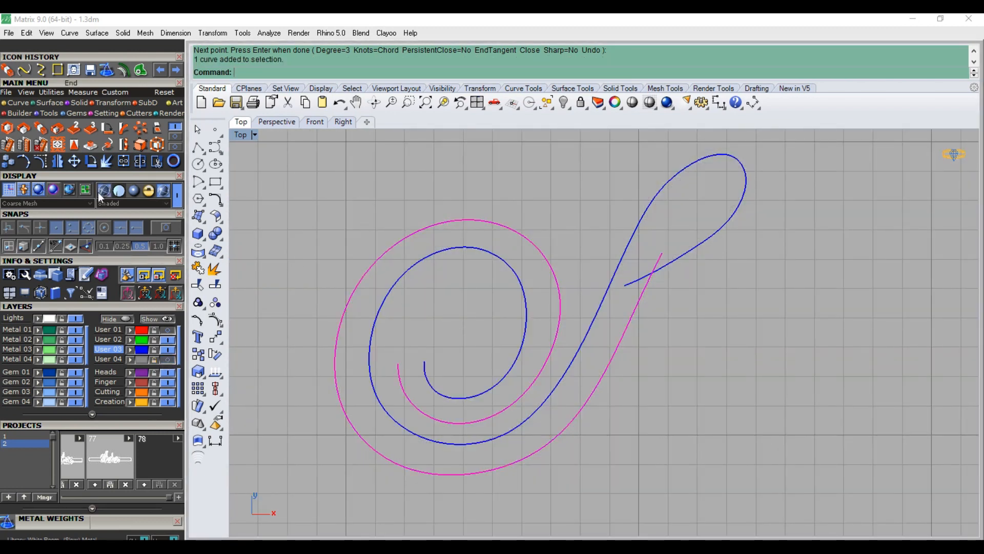
{"action": "left_click", "coordinate": [40, 162]}
{"action": "scroll", "coordinate": [365, 255], "scroll_direction": "up", "scroll_amount": 4}
{"action": "left_click_drag", "start_coordinate": [361, 247], "coordinate": [360, 247]}
{"action": "key", "text": "Escape"}
{"action": "key", "text": "Escape"}
Show the inner S curve's control points and nudge the upper-left one of the round loop slightly outward
{"action": "left_click", "coordinate": [442, 280]}
{"action": "key", "text": "F10"}
{"action": "left_click_drag", "start_coordinate": [449, 249], "coordinate": [446, 248]}
{"action": "scroll", "coordinate": [518, 367], "scroll_direction": "down", "scroll_amount": 3}
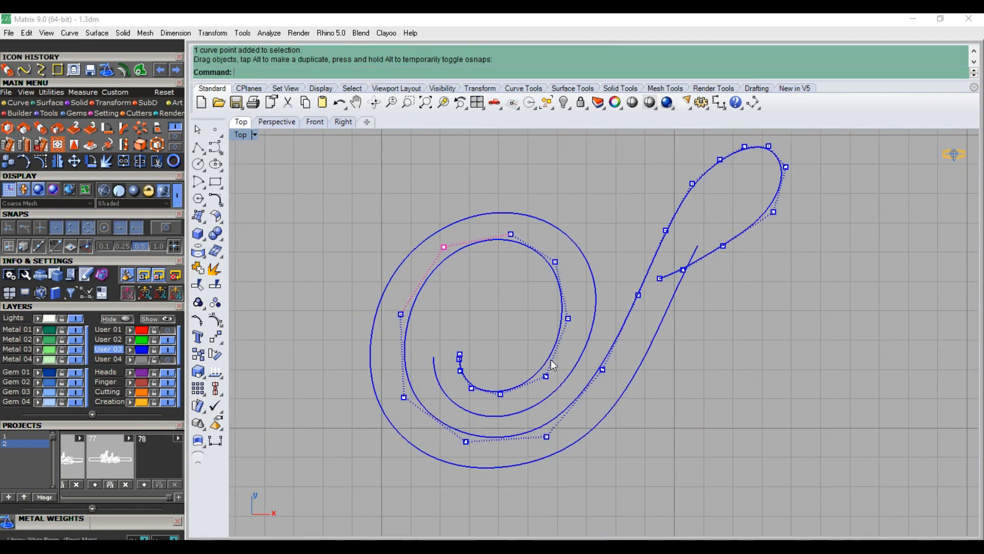
{"action": "scroll", "coordinate": [551, 370], "scroll_direction": "up", "scroll_amount": 3}
{"action": "key", "text": "Escape"}
{"action": "scroll", "coordinate": [508, 343], "scroll_direction": "down", "scroll_amount": 3}
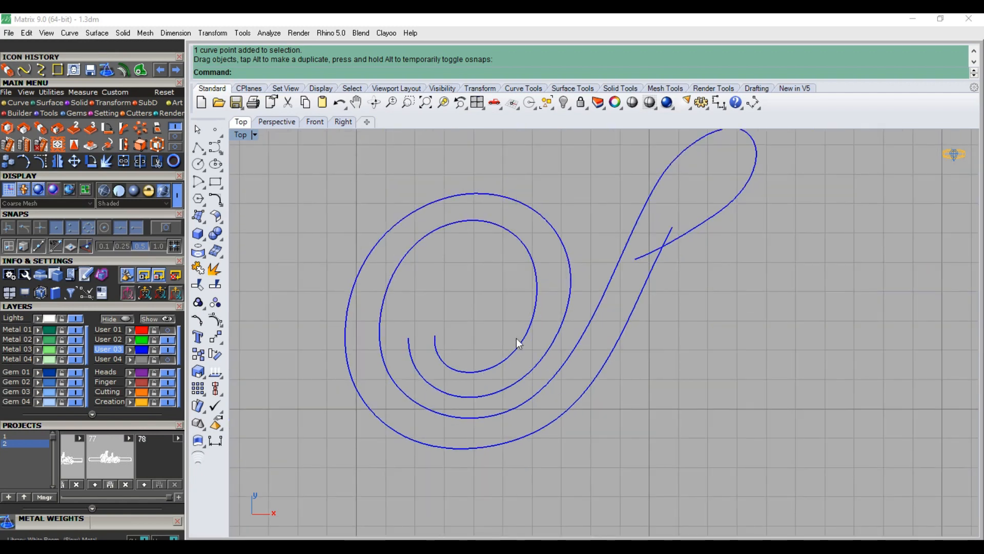
Move two control points along the top of the S's upper loop slightly outward to round the curve
{"action": "scroll", "coordinate": [606, 257], "scroll_direction": "up", "scroll_amount": 5}
{"action": "left_click", "coordinate": [562, 301]}
{"action": "key", "text": "F10"}
{"action": "scroll", "coordinate": [549, 262], "scroll_direction": "up", "scroll_amount": 1}
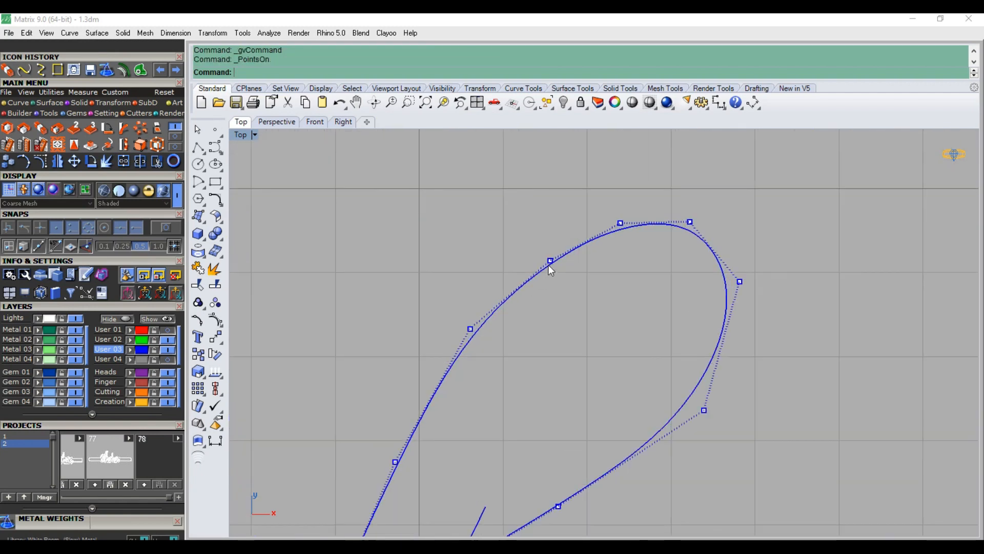
{"action": "left_click_drag", "start_coordinate": [550, 261], "coordinate": [551, 251]}
{"action": "left_click", "coordinate": [620, 223]}
{"action": "left_click_drag", "start_coordinate": [620, 223], "coordinate": [624, 214]}
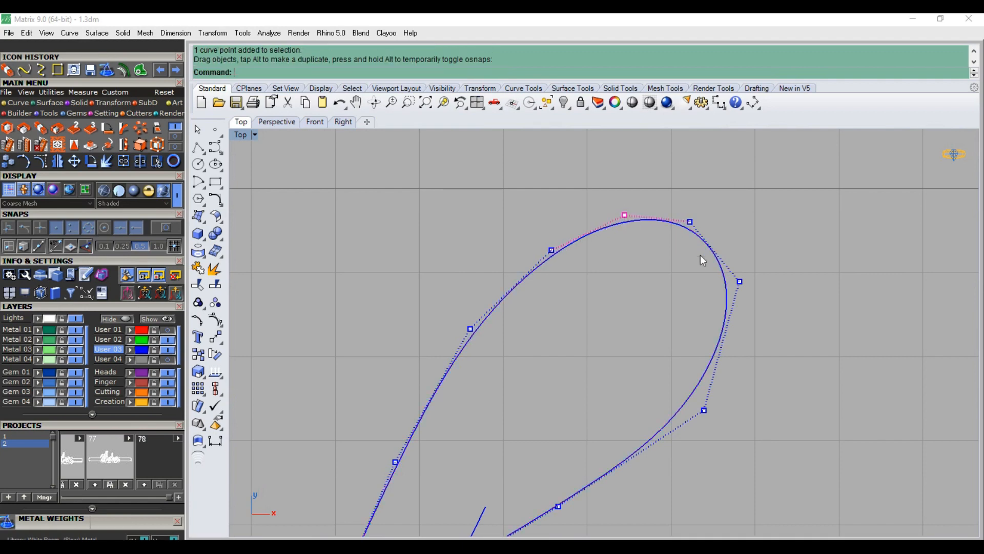
{"action": "key", "text": "Escape"}
{"action": "scroll", "coordinate": [722, 280], "scroll_direction": "down", "scroll_amount": 5}
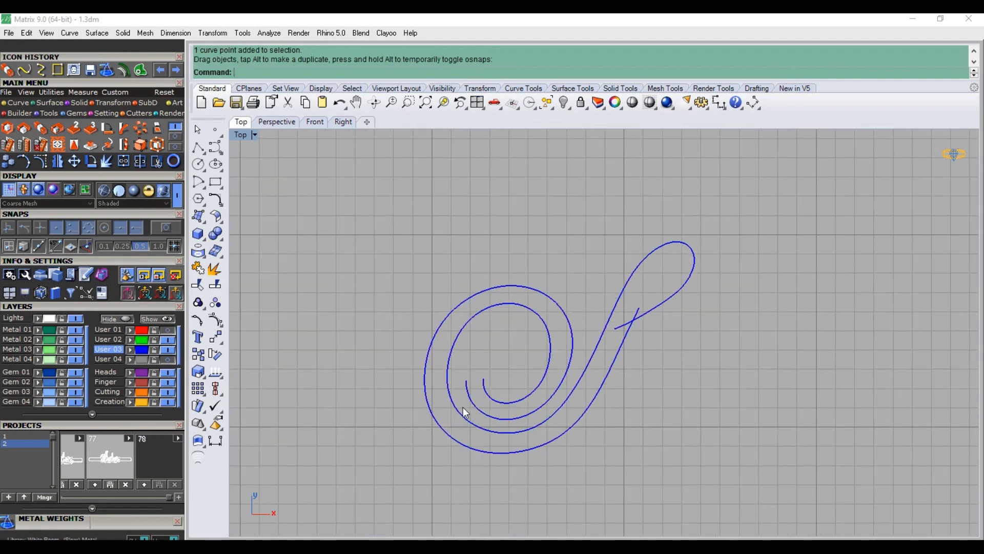
Show the outer S curve's control points and slightly shift the one at its lower-left bend to smooth it
{"action": "scroll", "coordinate": [430, 421], "scroll_direction": "up", "scroll_amount": 4}
{"action": "left_click", "coordinate": [432, 420]}
{"action": "key", "text": "F10"}
{"action": "scroll", "coordinate": [428, 413], "scroll_direction": "up", "scroll_amount": 2}
{"action": "left_click", "coordinate": [427, 414]}
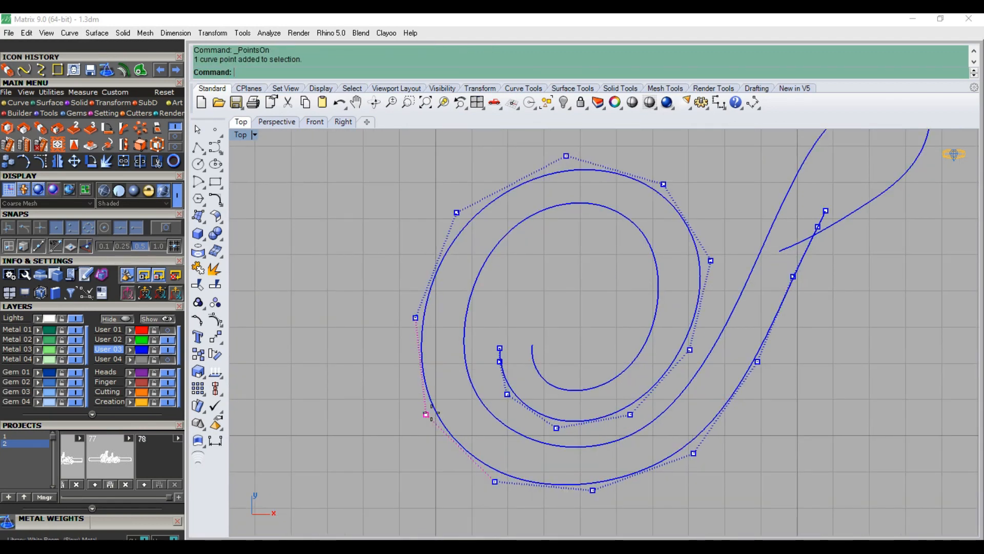
{"action": "left_click_drag", "start_coordinate": [432, 413], "coordinate": [432, 416]}
{"action": "key", "text": "Escape"}
{"action": "scroll", "coordinate": [442, 392], "scroll_direction": "down", "scroll_amount": 3}
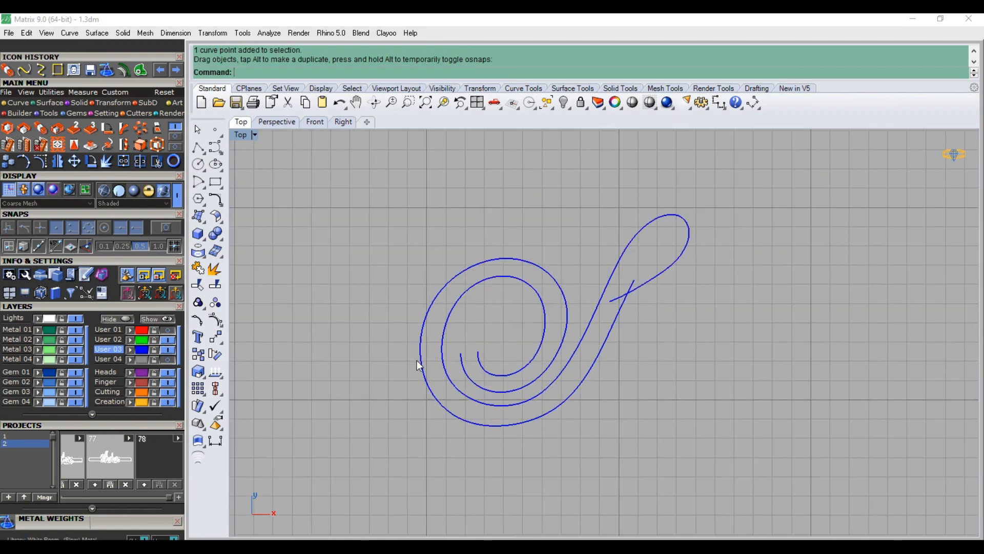
Show the User 04 layer and trace an interpolated curve along the inner edge of the connecting stroke, from the S stem around to the letter a
{"action": "left_click", "coordinate": [151, 360]}
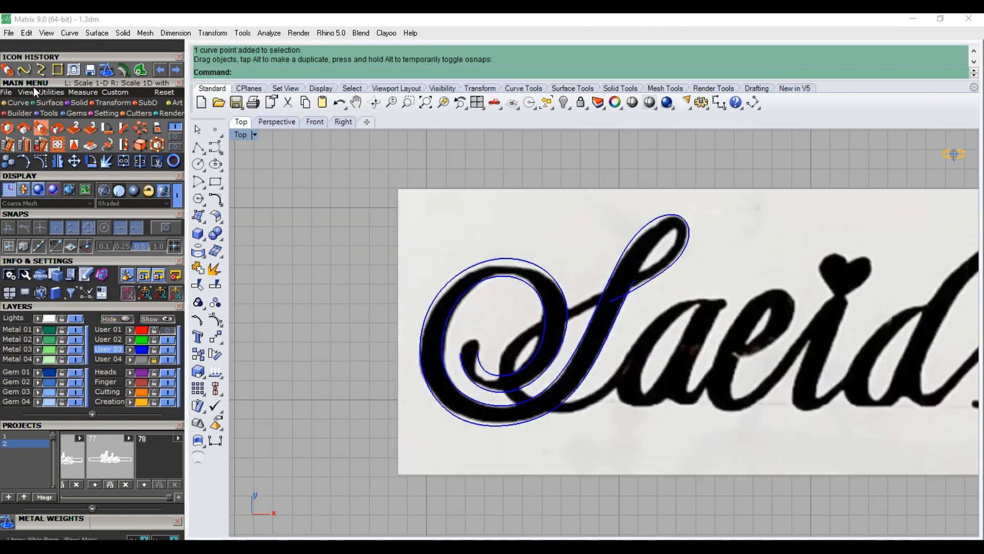
{"action": "left_click", "coordinate": [25, 69]}
{"action": "scroll", "coordinate": [608, 308], "scroll_direction": "up", "scroll_amount": 5}
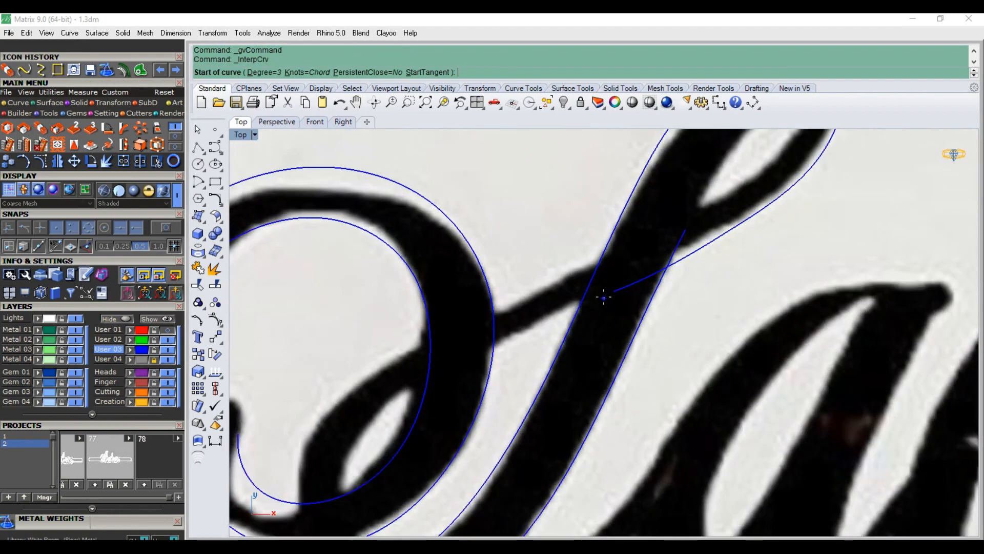
{"action": "left_click", "coordinate": [603, 295]}
{"action": "left_click", "coordinate": [516, 340]}
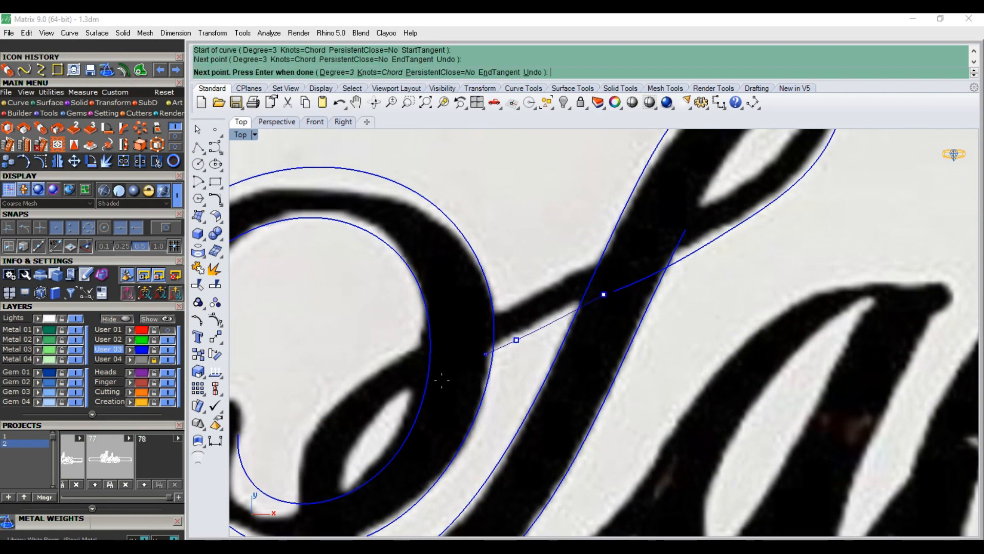
{"action": "left_click", "coordinate": [399, 404]}
{"action": "left_click", "coordinate": [352, 454]}
{"action": "right_click_drag", "start_coordinate": [340, 509], "coordinate": [341, 364]}
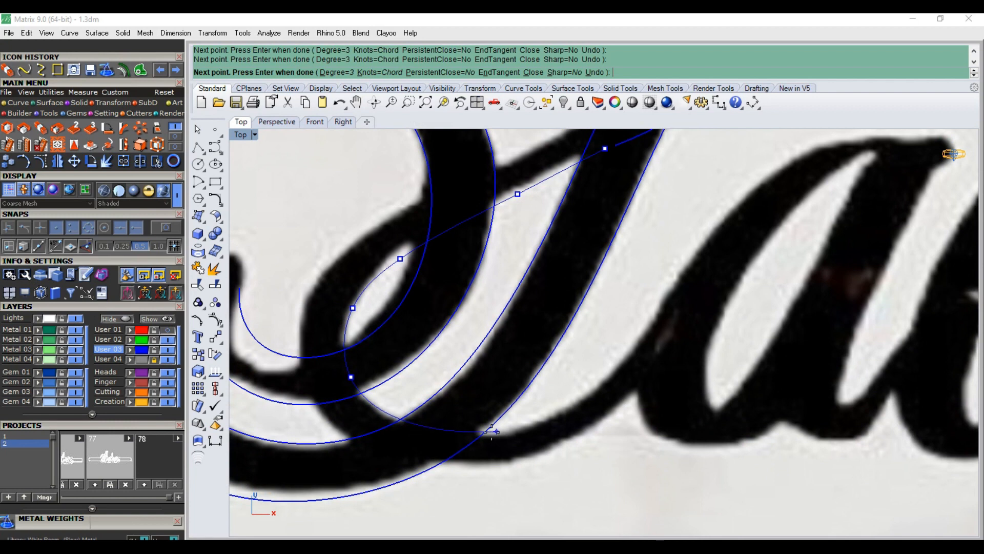
{"action": "left_click", "coordinate": [692, 294]}
{"action": "right_click", "coordinate": [693, 294]}
{"action": "right_click", "coordinate": [651, 388]}
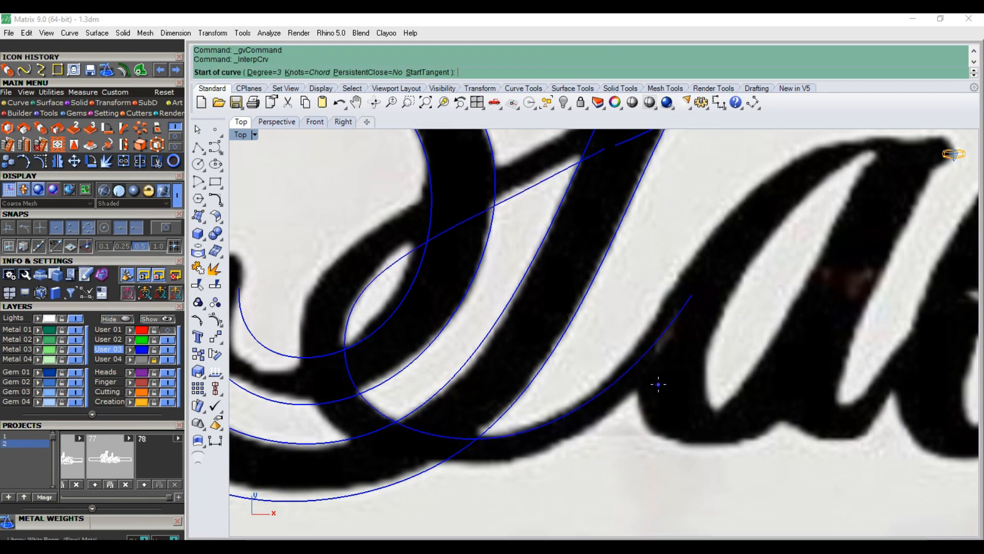
{"action": "key", "text": "Escape"}
Offset the connecting-stroke curve by 0.8 toward the outer edge of the stroke
{"action": "left_click", "coordinate": [607, 365]}
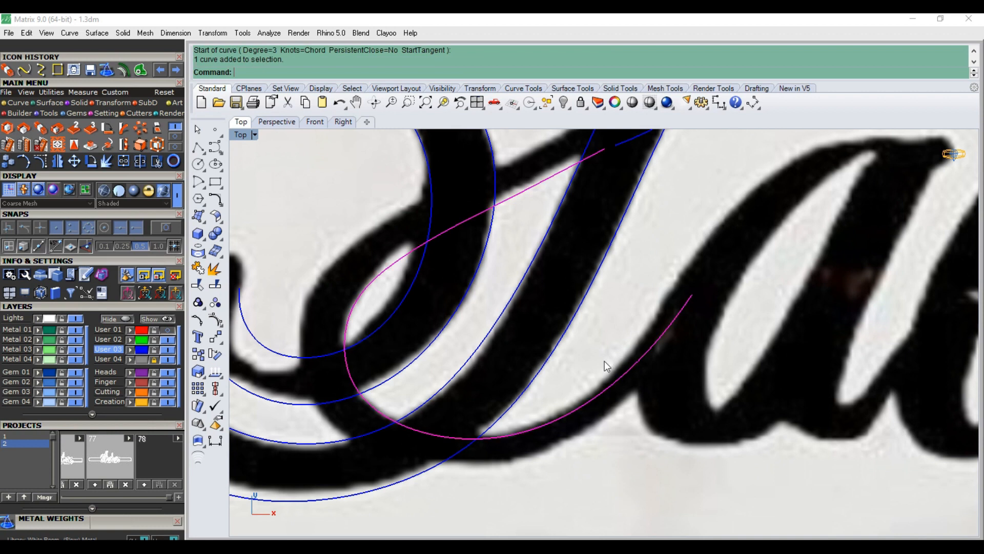
{"action": "left_click", "coordinate": [16, 105]}
{"action": "left_click", "coordinate": [122, 145]}
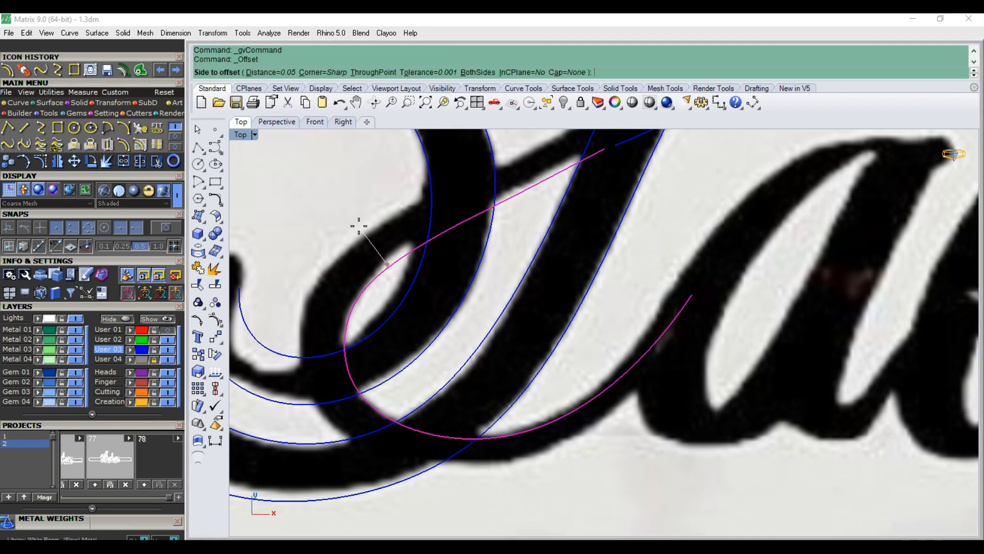
{"action": "type", "text": ".8"}
{"action": "key", "text": "Return"}
{"action": "left_click", "coordinate": [359, 226]}
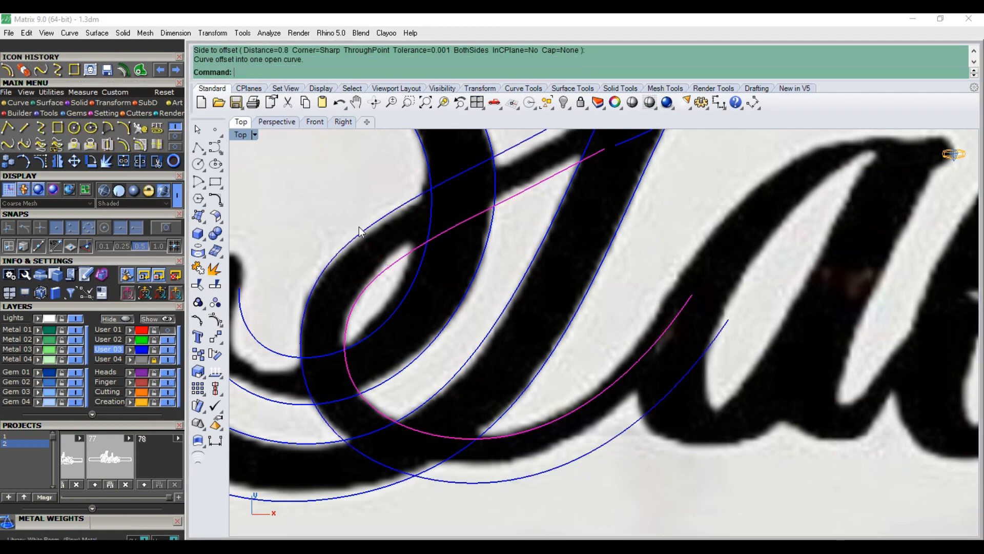
Extend the offset curve's upper end into the S stem by moving its end control point
{"action": "scroll", "coordinate": [420, 277], "scroll_direction": "down", "scroll_amount": 7}
{"action": "right_click_drag", "start_coordinate": [489, 207], "coordinate": [477, 285]}
{"action": "scroll", "coordinate": [477, 284], "scroll_direction": "up", "scroll_amount": 7}
{"action": "left_click", "coordinate": [477, 282]}
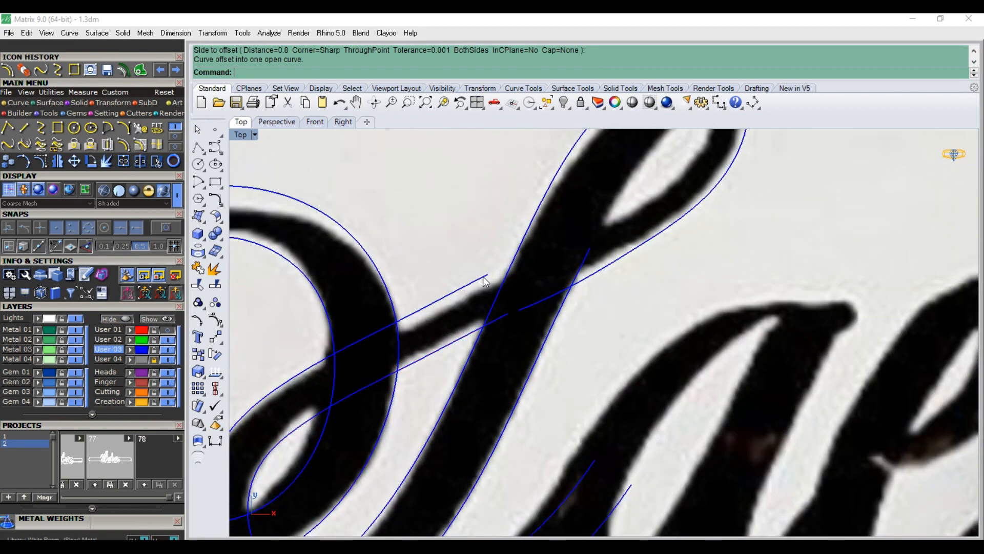
{"action": "left_click", "coordinate": [24, 162]}
{"action": "scroll", "coordinate": [502, 271], "scroll_direction": "up", "scroll_amount": 2}
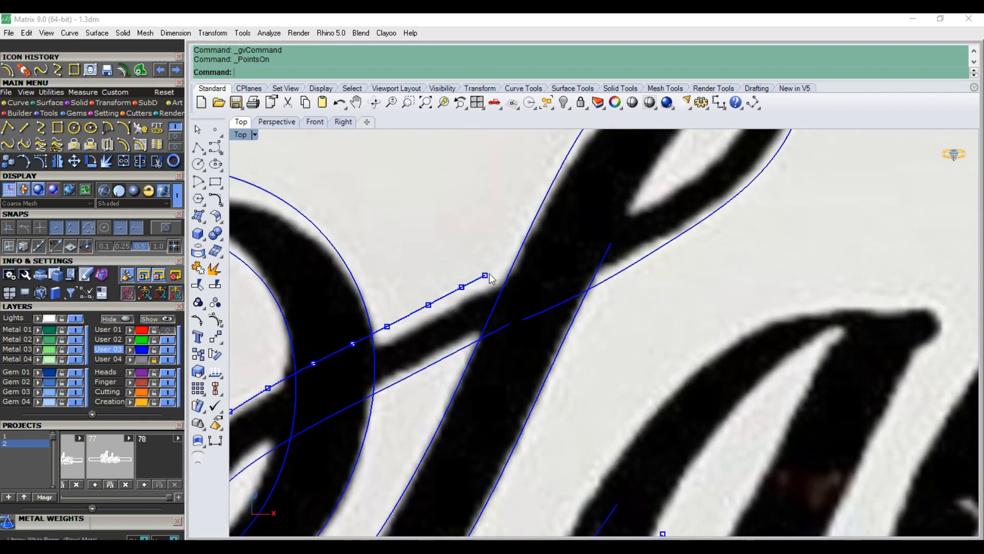
{"action": "left_click_drag", "start_coordinate": [485, 275], "coordinate": [549, 243]}
{"action": "key", "text": "Escape"}
Offset the S's upper loop curve inward by 0.8
{"action": "right_click_drag", "start_coordinate": [651, 179], "coordinate": [531, 333]}
{"action": "left_click", "coordinate": [458, 294]}
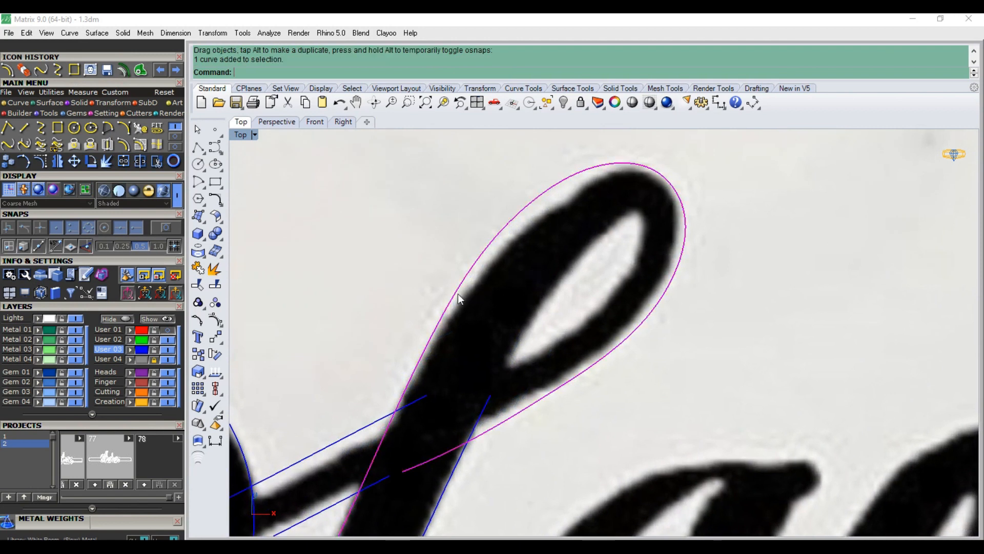
{"action": "key", "text": "F10"}
{"action": "key", "text": "Escape"}
{"action": "left_click", "coordinate": [477, 258]}
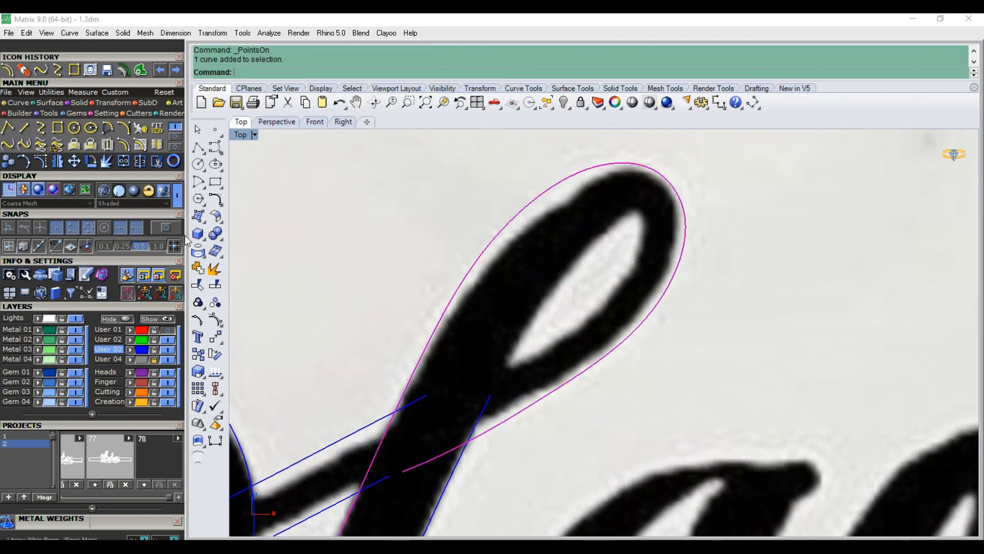
{"action": "left_click", "coordinate": [123, 145]}
{"action": "left_click", "coordinate": [549, 267]}
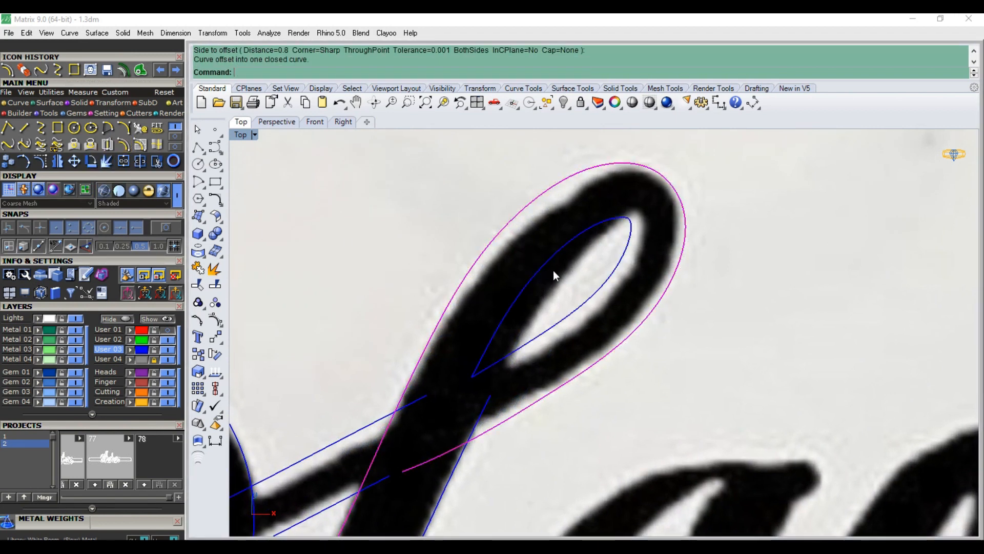
Scale the inner loop curve down slightly in 2D from an origin point inside the loop
{"action": "left_click_drag", "start_coordinate": [552, 270], "coordinate": [511, 290]}
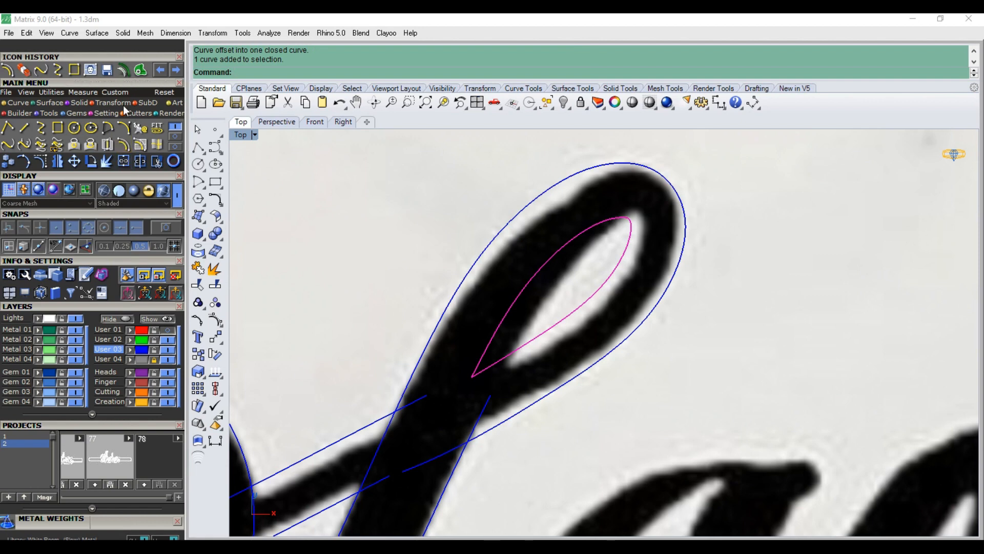
{"action": "left_click", "coordinate": [107, 105]}
{"action": "left_click", "coordinate": [24, 128]}
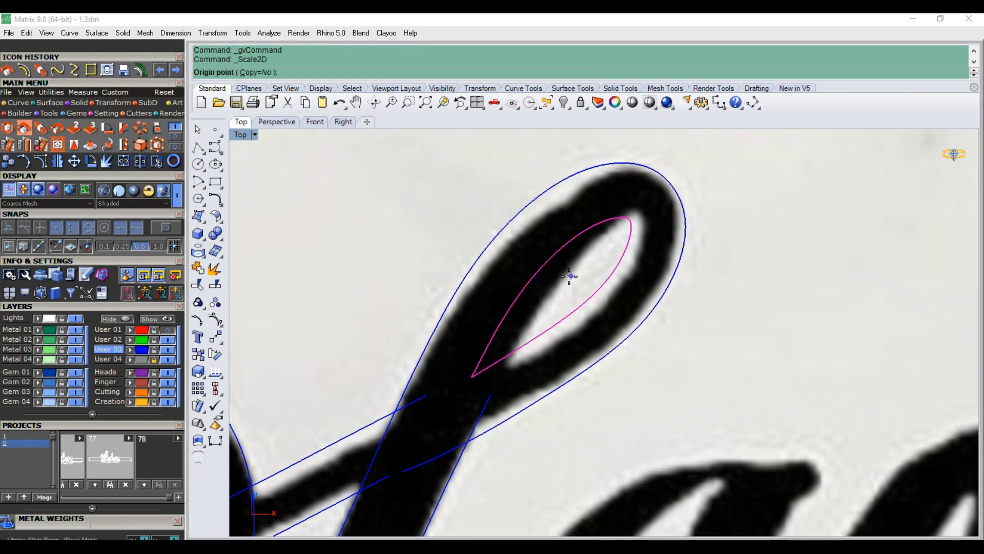
{"action": "left_click", "coordinate": [557, 287]}
{"action": "left_click", "coordinate": [619, 253]}
{"action": "left_click", "coordinate": [613, 257]}
Show the inner loop curve's control points and delete the surplus ones around its upper tip
{"action": "scroll", "coordinate": [581, 303], "scroll_direction": "up", "scroll_amount": 2}
{"action": "left_click_drag", "start_coordinate": [579, 301], "coordinate": [595, 295]}
{"action": "key", "text": "F10"}
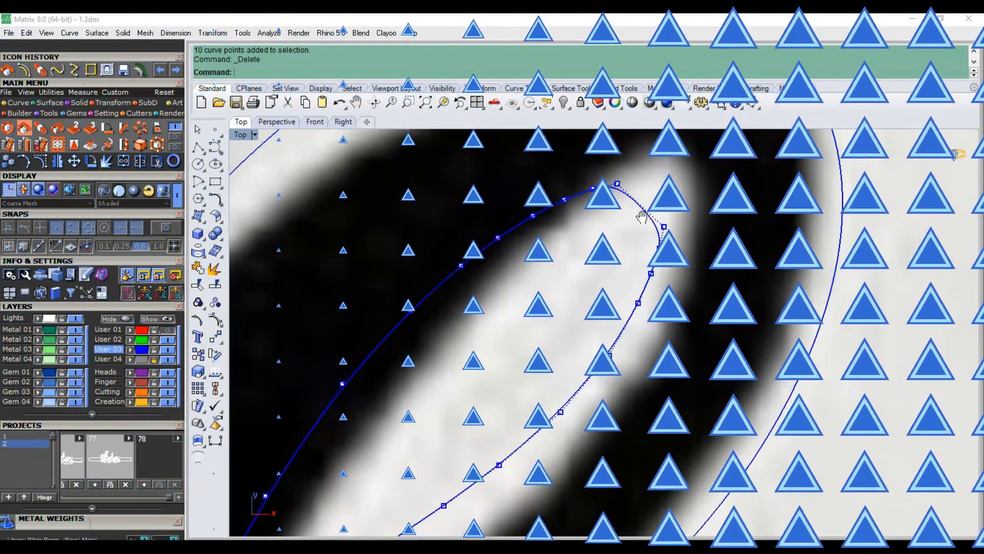
{"action": "right_click_drag", "start_coordinate": [642, 216], "coordinate": [604, 260]}
{"action": "left_click_drag", "start_coordinate": [632, 286], "coordinate": [597, 310]}
{"action": "key", "text": "Delete"}
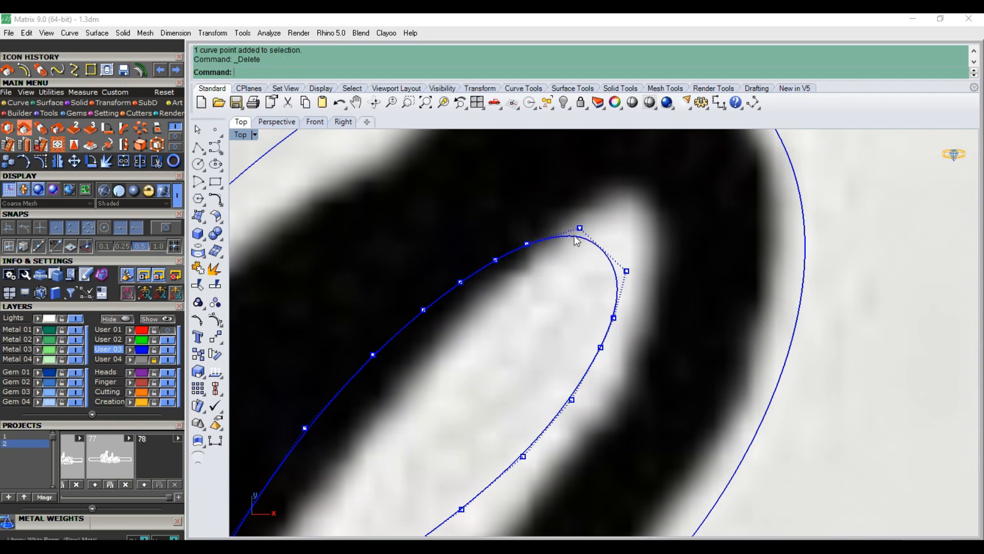
Nudge the topmost control point of the inner loop curve slightly downward to smooth its rounded tip
{"action": "left_click", "coordinate": [579, 228]}
{"action": "left_click_drag", "start_coordinate": [579, 228], "coordinate": [578, 233]}
{"action": "scroll", "coordinate": [584, 285], "scroll_direction": "down", "scroll_amount": 3}
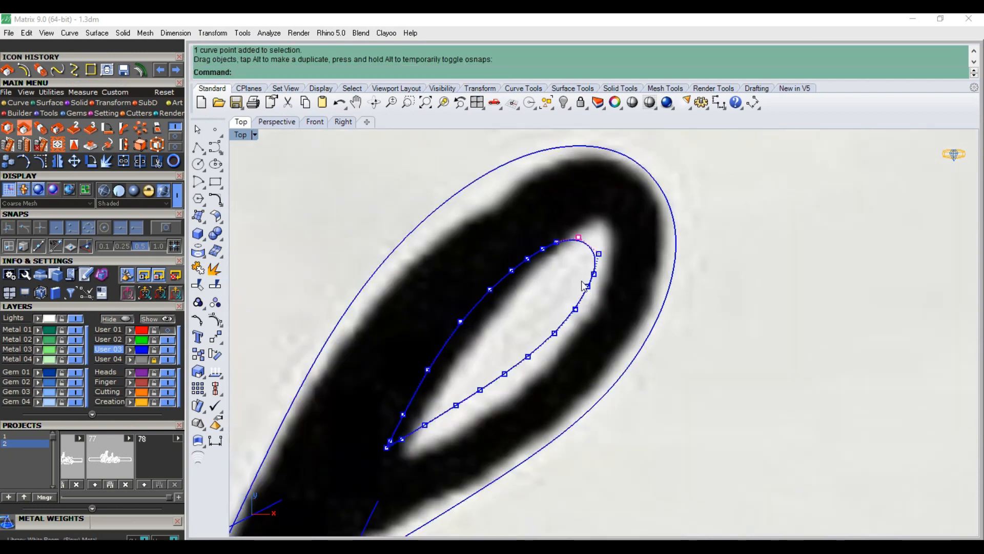
{"action": "scroll", "coordinate": [583, 283], "scroll_direction": "down", "scroll_amount": 3}
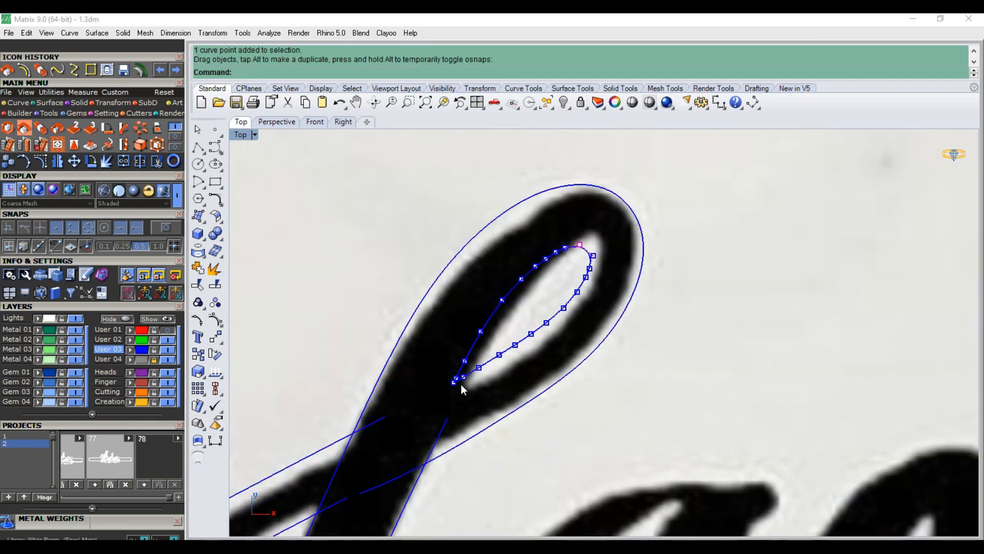
Trace the outer side of the letter a with an interpolated curve, from inside its top tip down and around the base
{"action": "key", "text": "Escape"}
{"action": "scroll", "coordinate": [538, 297], "scroll_direction": "down", "scroll_amount": 5}
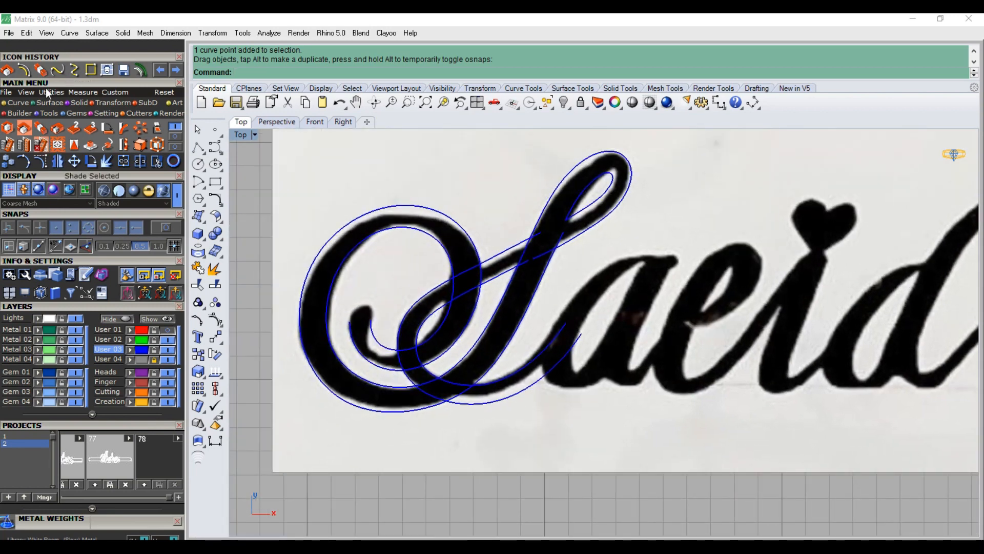
{"action": "left_click", "coordinate": [74, 70]}
{"action": "scroll", "coordinate": [656, 259], "scroll_direction": "up", "scroll_amount": 5}
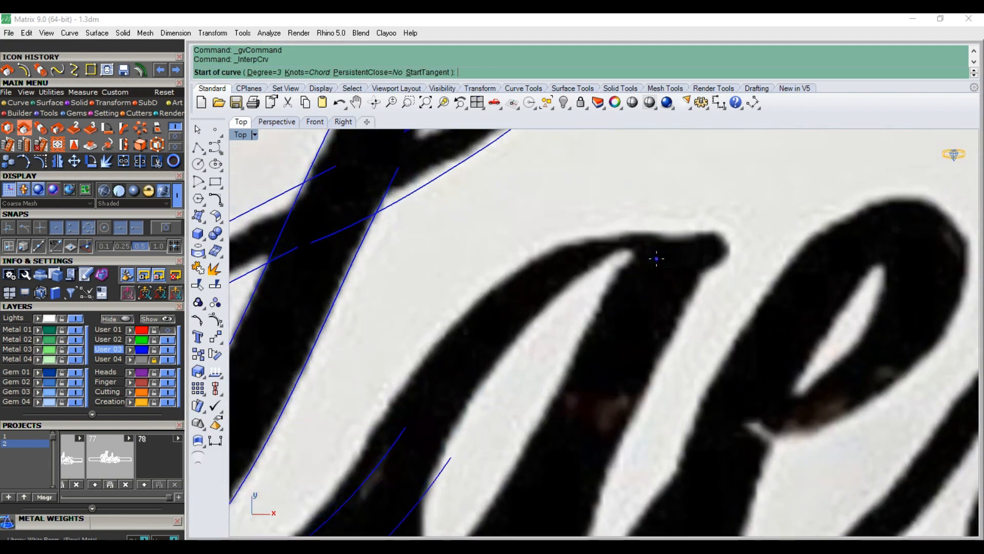
{"action": "scroll", "coordinate": [657, 259], "scroll_direction": "up", "scroll_amount": 2}
{"action": "left_click", "coordinate": [673, 259]}
{"action": "left_click", "coordinate": [642, 228]}
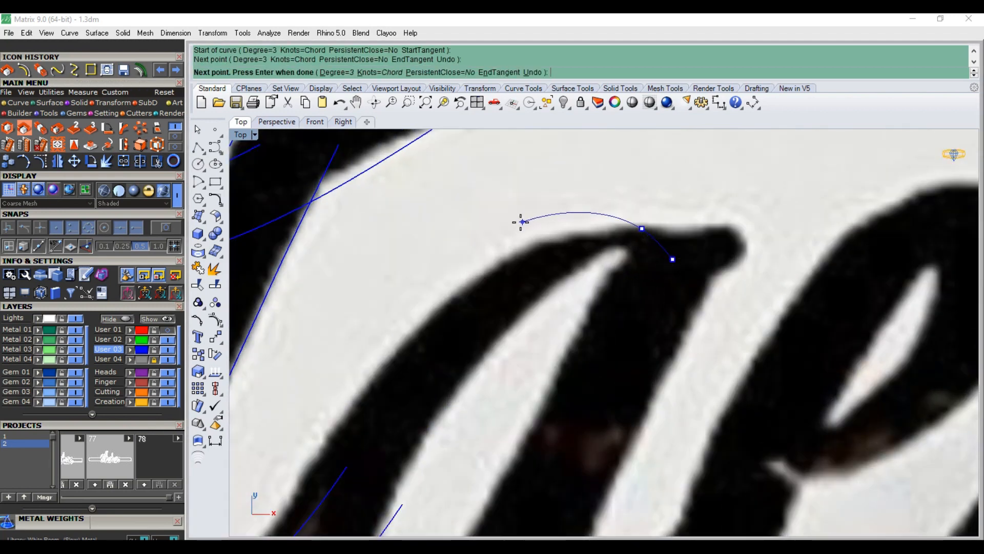
{"action": "left_click", "coordinate": [502, 234]}
{"action": "right_click_drag", "start_coordinate": [345, 352], "coordinate": [461, 267]}
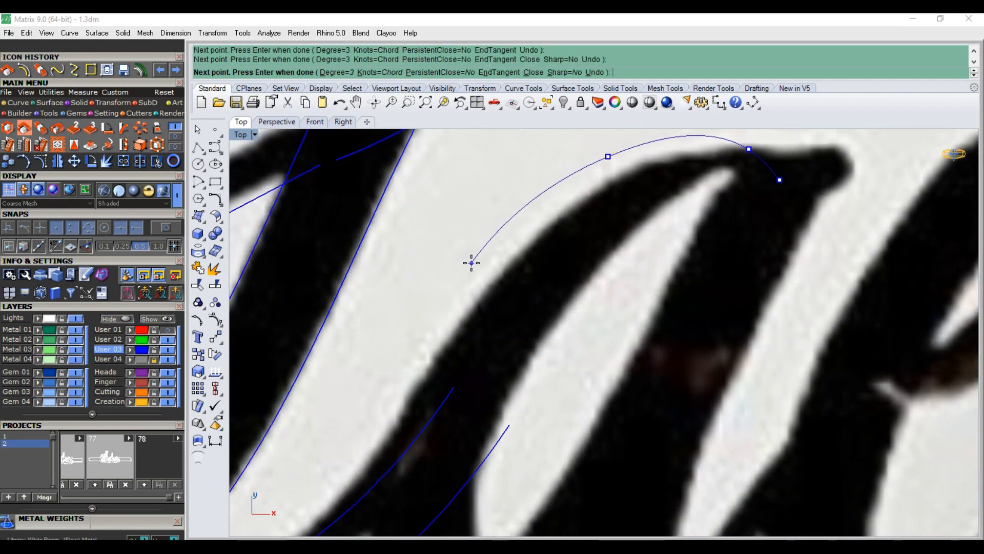
{"action": "left_click", "coordinate": [471, 263]}
{"action": "right_click_drag", "start_coordinate": [384, 403], "coordinate": [438, 275]}
{"action": "left_click", "coordinate": [429, 319]}
{"action": "left_click", "coordinate": [430, 429]}
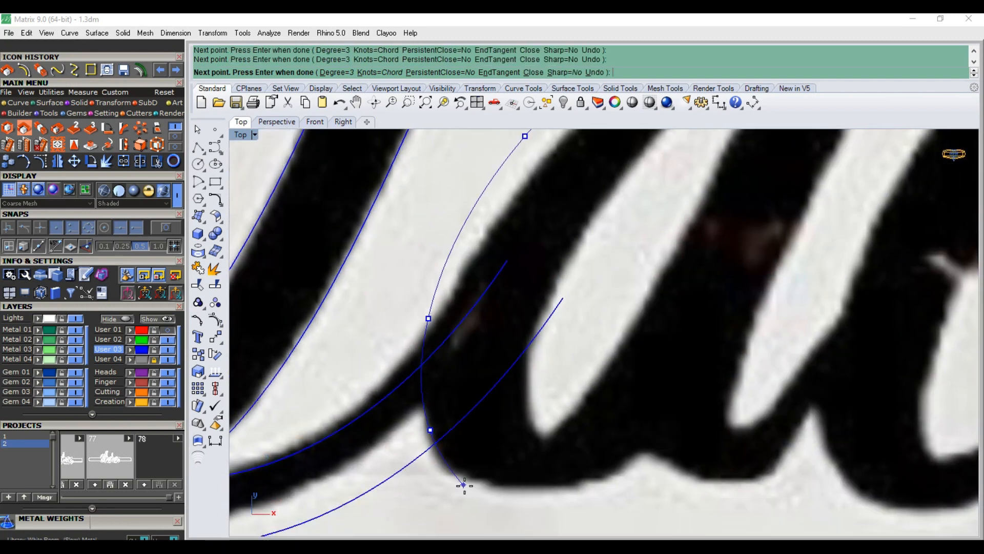
{"action": "right_click", "coordinate": [698, 412]}
Trace the a's inner opening with an interpolated curve, crossing its ends at the opening's upper tip
{"action": "scroll", "coordinate": [546, 473], "scroll_direction": "down", "scroll_amount": 8}
{"action": "scroll", "coordinate": [604, 326], "scroll_direction": "up", "scroll_amount": 8}
{"action": "right_click", "coordinate": [666, 304]}
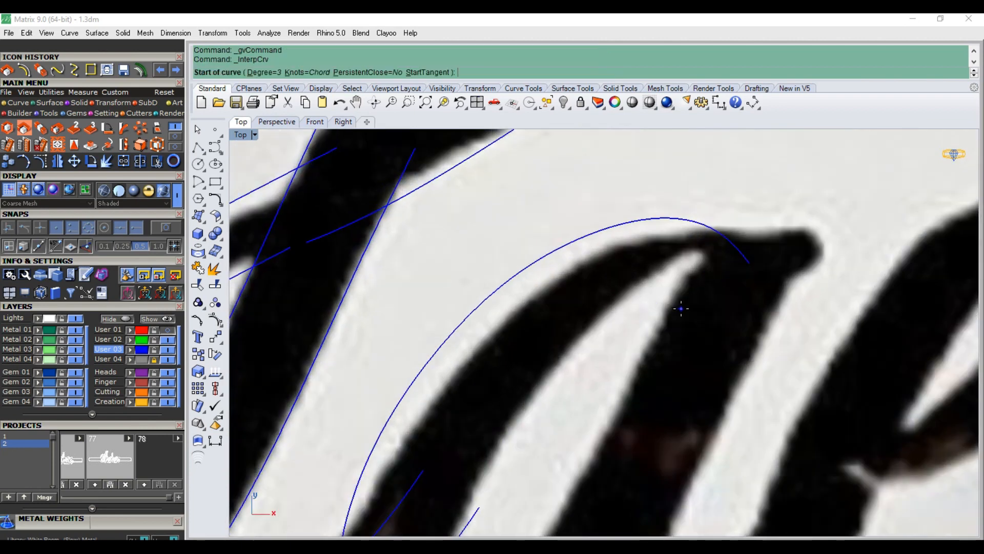
{"action": "left_click", "coordinate": [680, 308]}
{"action": "left_click", "coordinate": [660, 295]}
{"action": "left_click", "coordinate": [581, 329]}
{"action": "right_click_drag", "start_coordinate": [510, 432], "coordinate": [572, 302]}
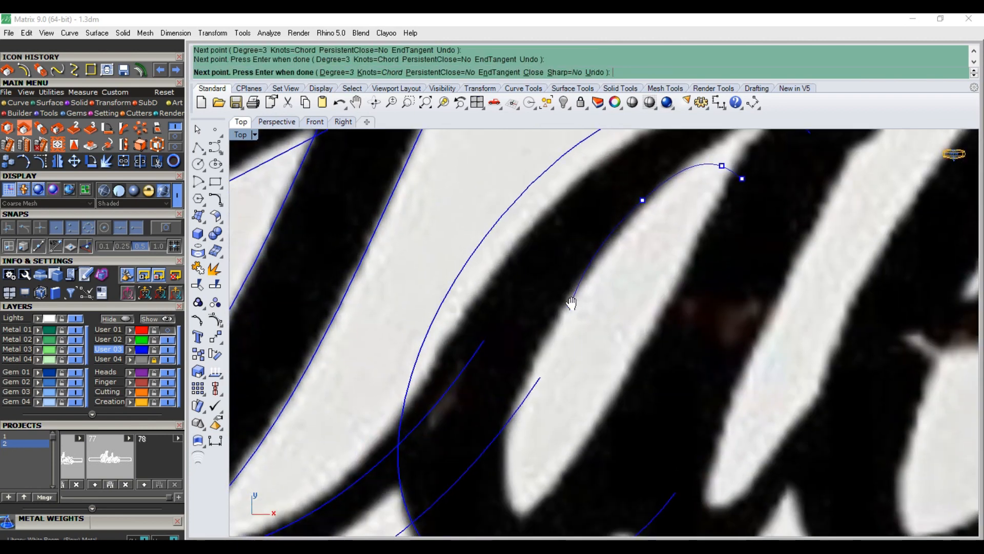
{"action": "left_click", "coordinate": [540, 329]}
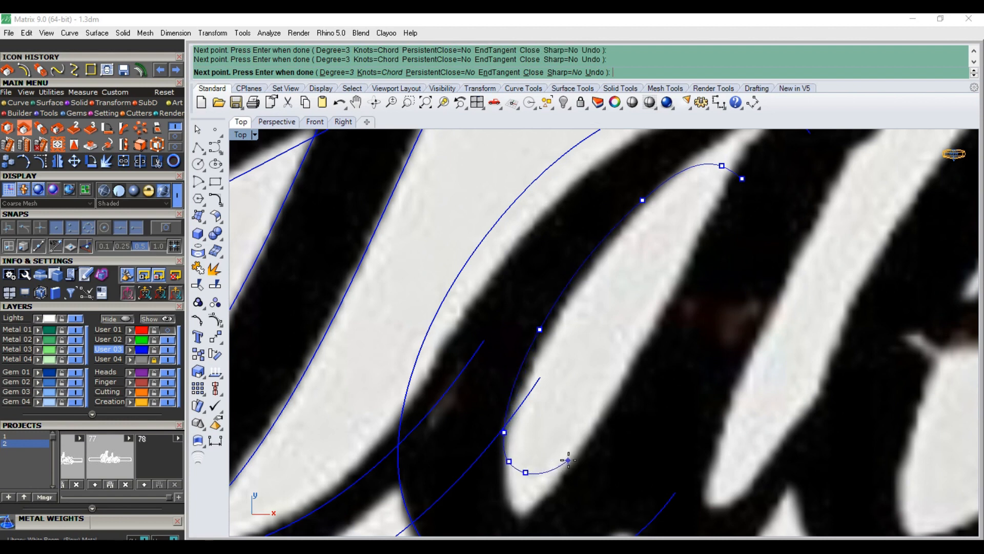
{"action": "left_click", "coordinate": [670, 297]}
{"action": "right_click_drag", "start_coordinate": [713, 222], "coordinate": [650, 337]}
{"action": "scroll", "coordinate": [650, 338], "scroll_direction": "up", "scroll_amount": 4}
{"action": "left_click", "coordinate": [665, 289]}
{"action": "left_click", "coordinate": [700, 233]}
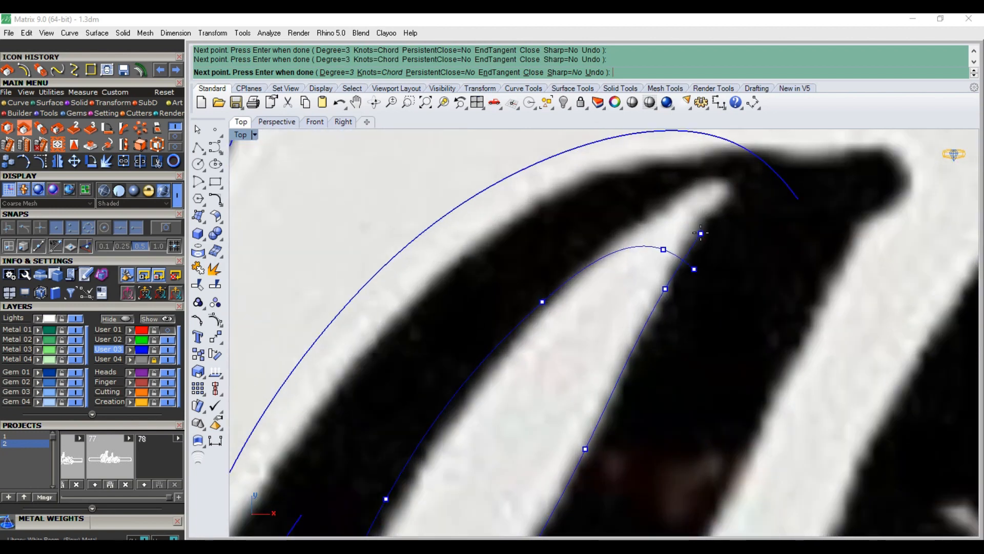
{"action": "key", "text": "Return"}
{"action": "scroll", "coordinate": [664, 257], "scroll_direction": "down", "scroll_amount": 3}
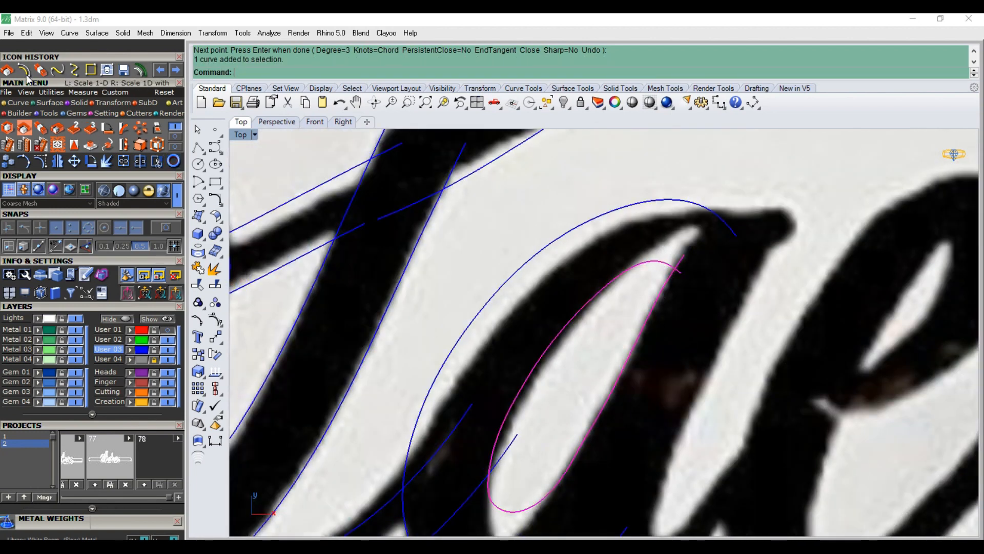
Offset the a's inner opening curve inward by 0.05 and delete the original curve
{"action": "left_click", "coordinate": [24, 70]}
{"action": "scroll", "coordinate": [576, 374], "scroll_direction": "up", "scroll_amount": 1}
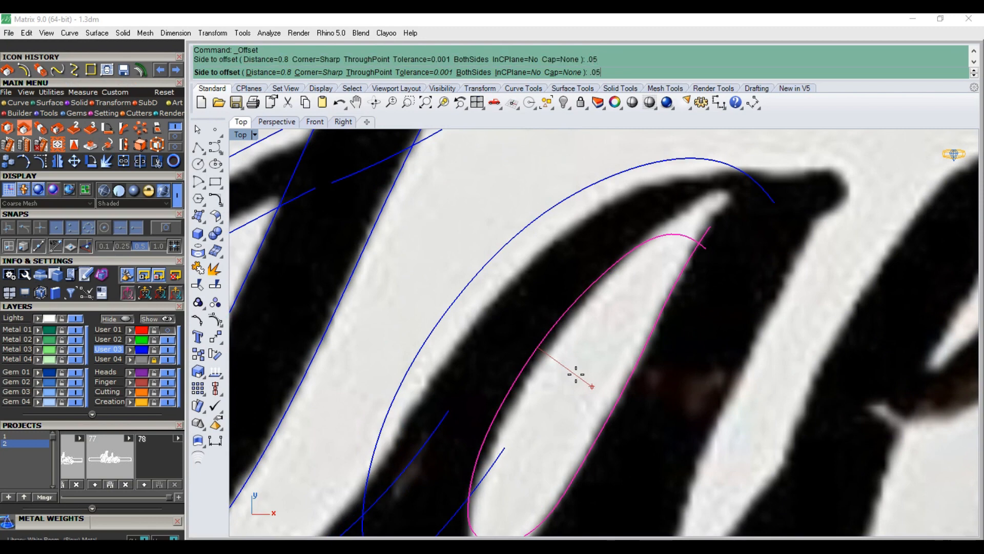
{"action": "left_click", "coordinate": [578, 374]}
{"action": "key", "text": "Delete"}
{"action": "scroll", "coordinate": [599, 365], "scroll_direction": "down", "scroll_amount": 3}
{"action": "scroll", "coordinate": [601, 361], "scroll_direction": "down", "scroll_amount": 2}
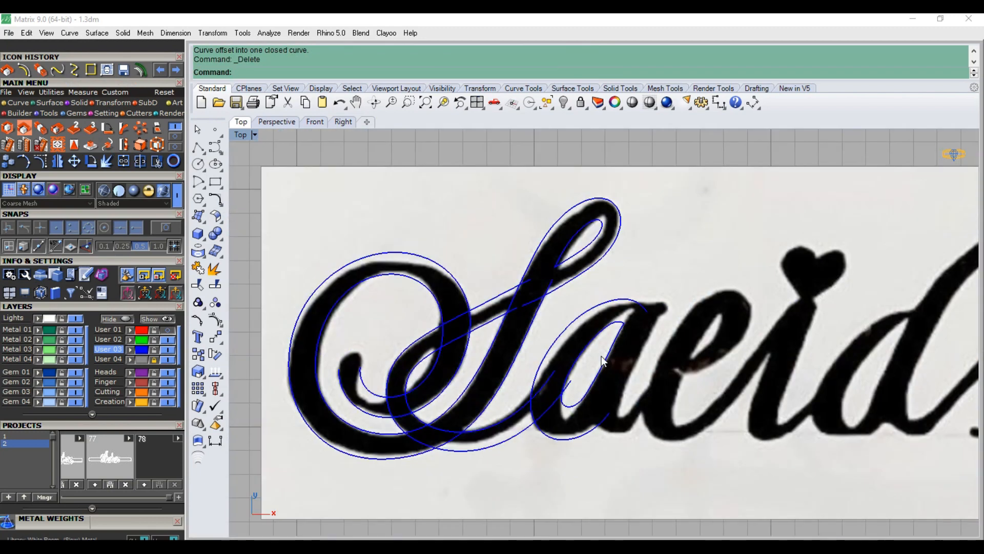
Draw an interpolated curve under the a's exit stroke, starting inside the base and rising into the stem of the e
{"action": "left_click", "coordinate": [73, 68]}
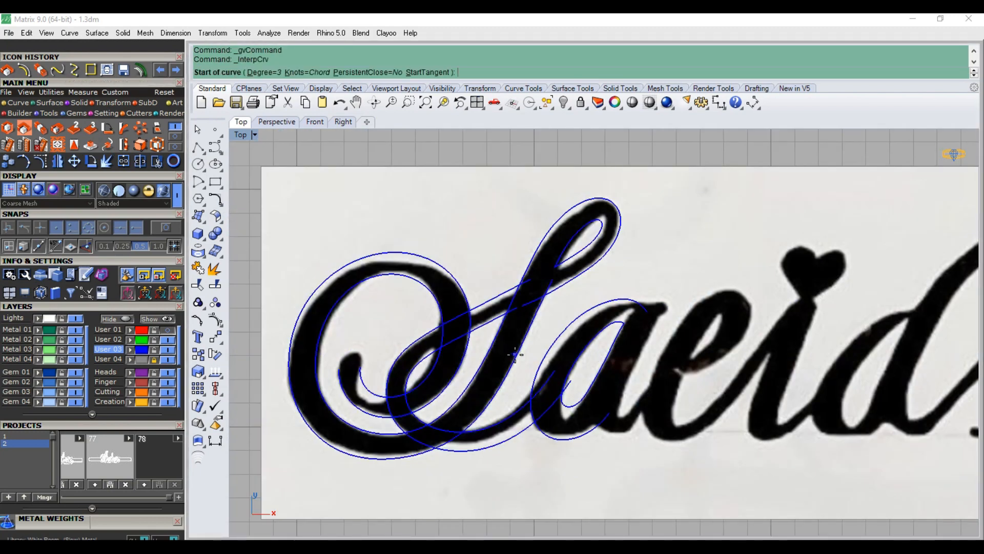
{"action": "right_click_drag", "start_coordinate": [600, 374], "coordinate": [506, 342]}
{"action": "scroll", "coordinate": [505, 342], "scroll_direction": "up", "scroll_amount": 5}
{"action": "left_click", "coordinate": [487, 380]}
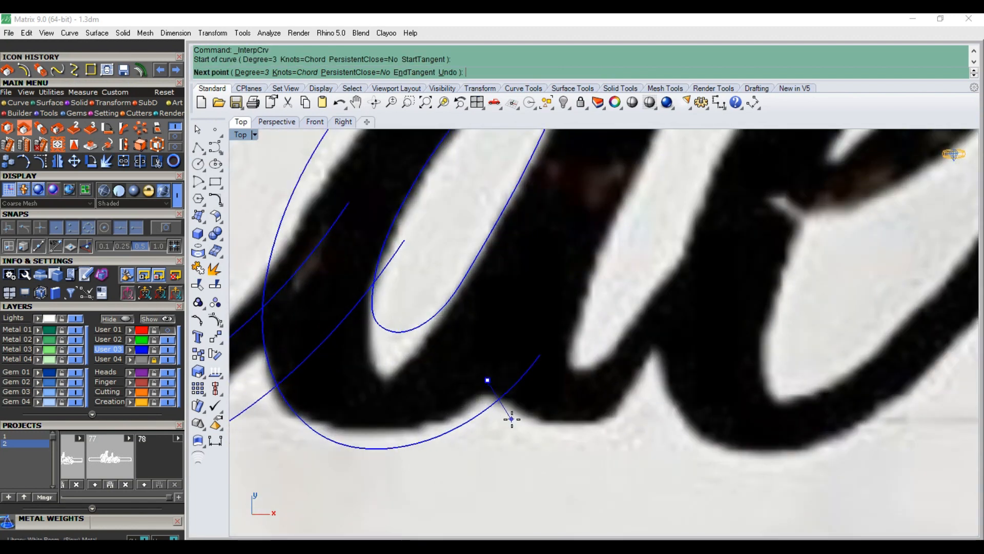
{"action": "left_click", "coordinate": [512, 420]}
{"action": "left_click", "coordinate": [557, 442]}
{"action": "left_click", "coordinate": [632, 419]}
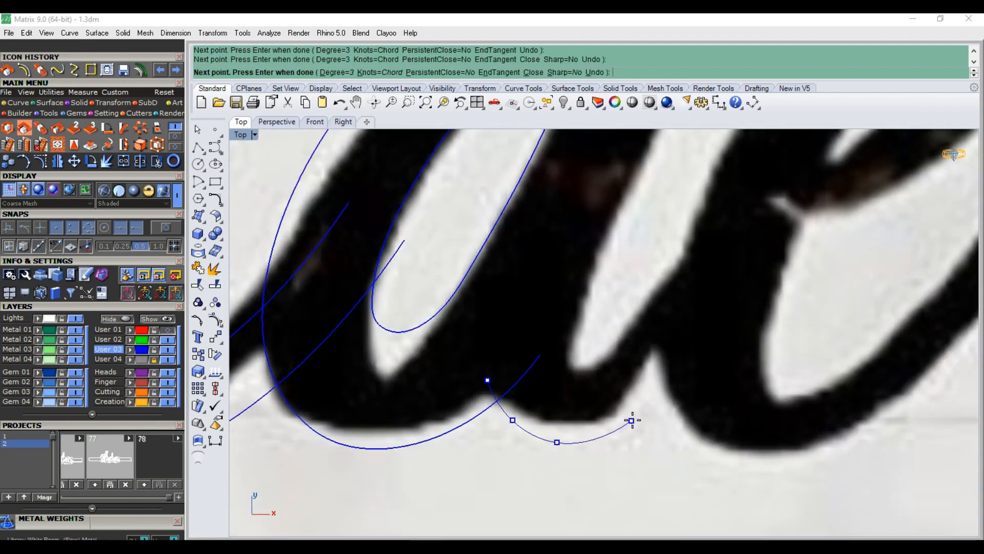
{"action": "left_click", "coordinate": [697, 359]}
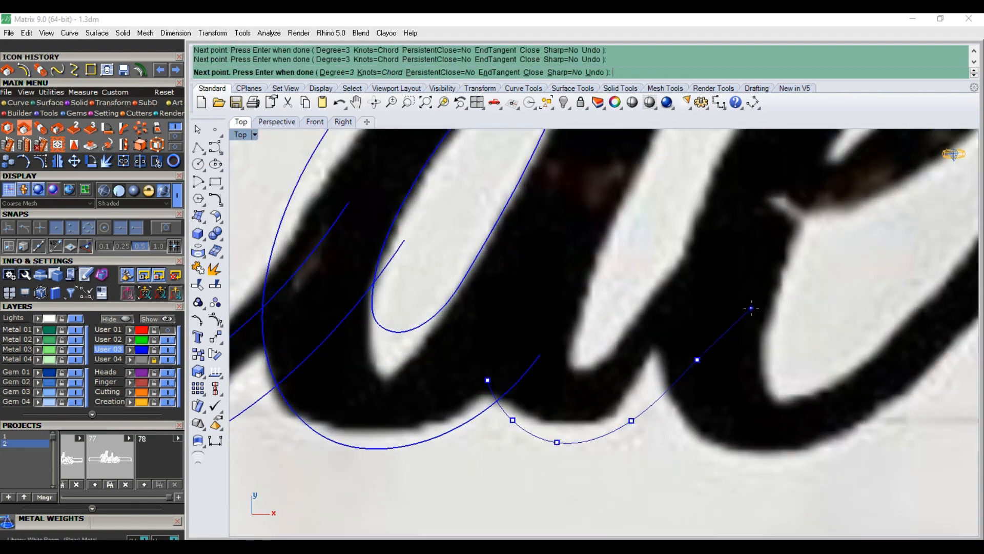
{"action": "left_click", "coordinate": [762, 289]}
{"action": "key", "text": "Return"}
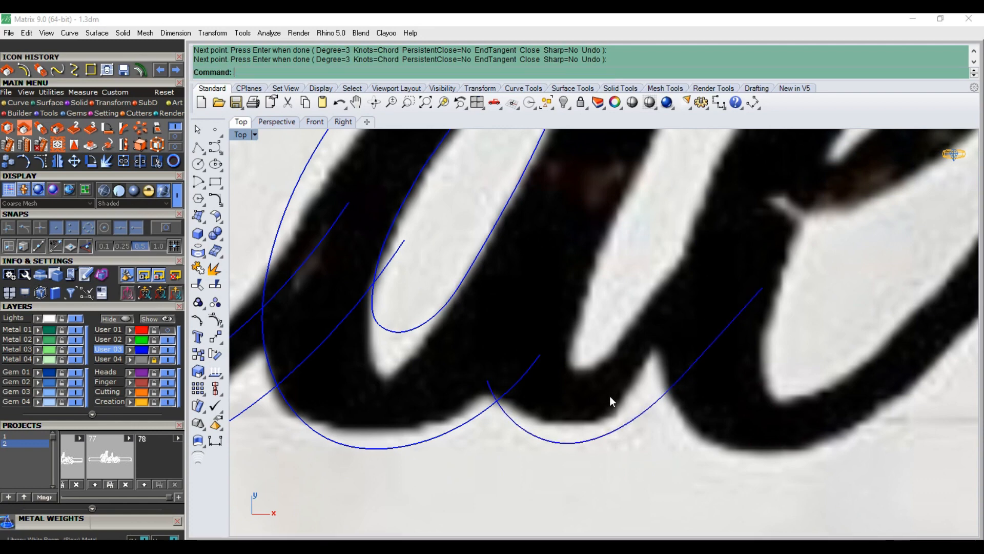
Show the exit-stroke curve's control points and nudge the two points around its lowest bend to smooth it
{"action": "left_click", "coordinate": [614, 427]}
{"action": "key", "text": "F10"}
{"action": "scroll", "coordinate": [640, 425], "scroll_direction": "up", "scroll_amount": 2}
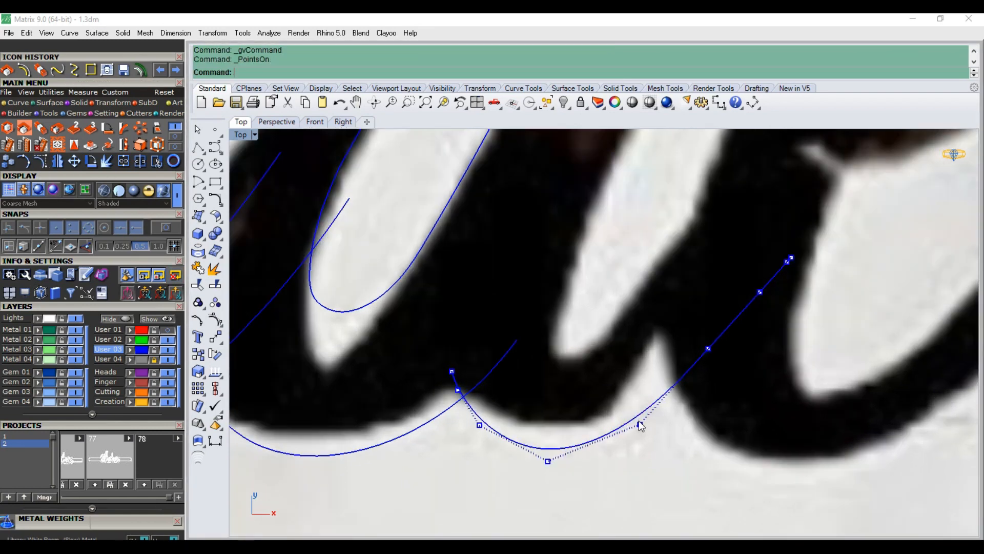
{"action": "left_click_drag", "start_coordinate": [640, 426], "coordinate": [634, 436]}
{"action": "left_click_drag", "start_coordinate": [548, 461], "coordinate": [543, 456]}
{"action": "scroll", "coordinate": [543, 456], "scroll_direction": "down", "scroll_amount": 6}
{"action": "key", "text": "Escape"}
{"action": "key", "text": "Escape"}
Reposition two control points along the exit-stroke curve's rising section inside the stem of the e
{"action": "scroll", "coordinate": [639, 393], "scroll_direction": "up", "scroll_amount": 4}
{"action": "left_click", "coordinate": [639, 393]}
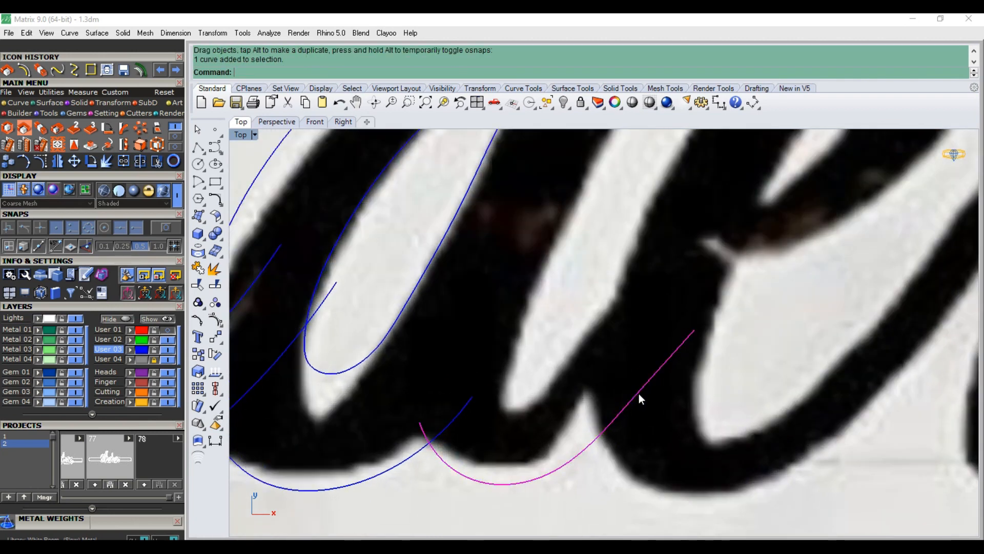
{"action": "key", "text": "F10"}
{"action": "scroll", "coordinate": [629, 409], "scroll_direction": "up", "scroll_amount": 1}
{"action": "left_click", "coordinate": [637, 401]}
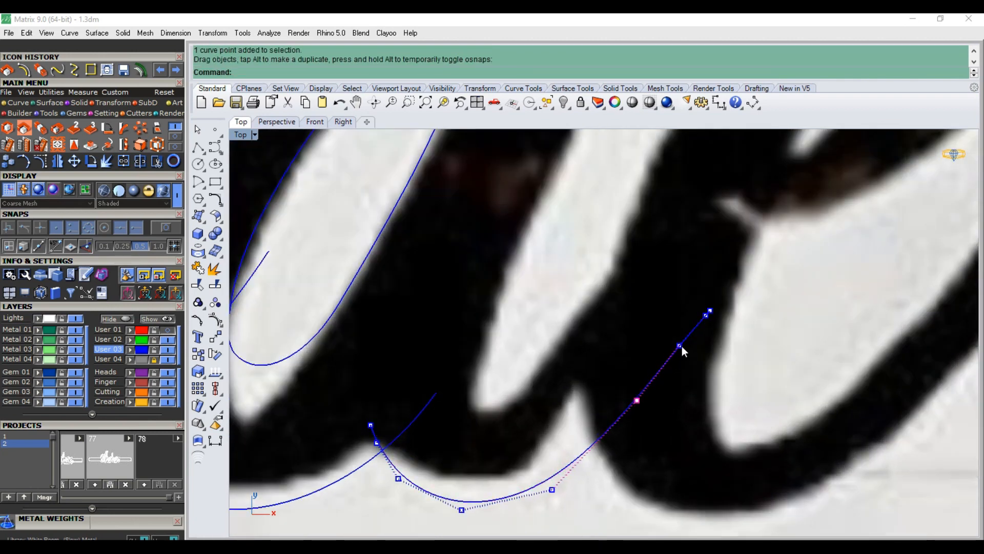
{"action": "left_click_drag", "start_coordinate": [680, 346], "coordinate": [688, 341]}
{"action": "scroll", "coordinate": [507, 349], "scroll_direction": "down", "scroll_amount": 4}
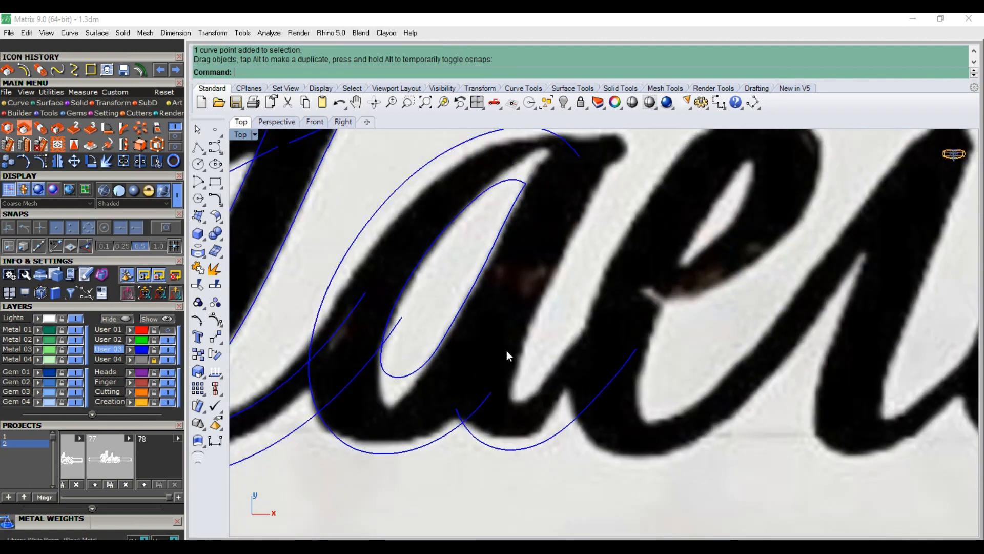
Show the exit-stroke curve's control points again and delete the surplus one just below its upper end
{"action": "scroll", "coordinate": [632, 362], "scroll_direction": "up", "scroll_amount": 4}
{"action": "key", "text": "F10"}
{"action": "left_click", "coordinate": [629, 363]}
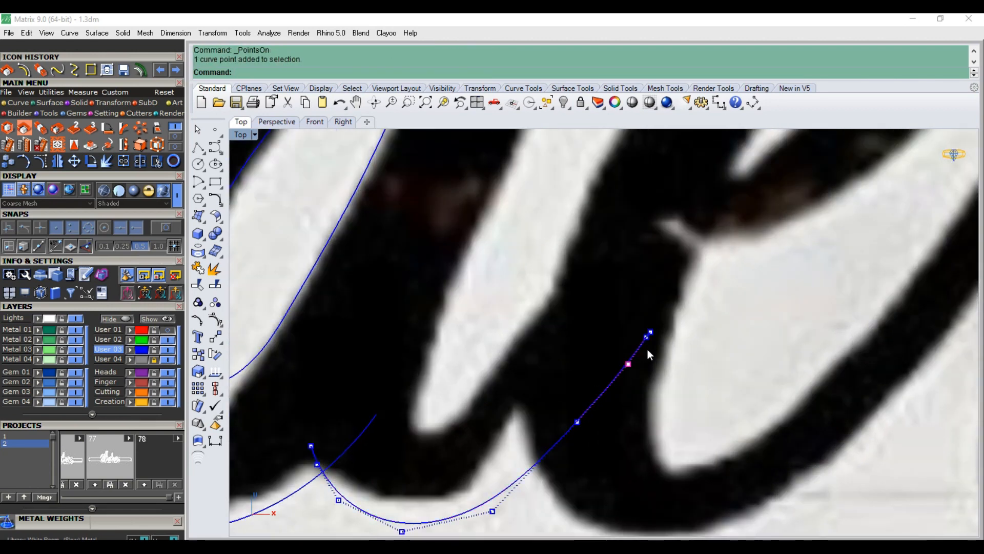
{"action": "key", "text": "Delete"}
{"action": "scroll", "coordinate": [626, 364], "scroll_direction": "down", "scroll_amount": 2}
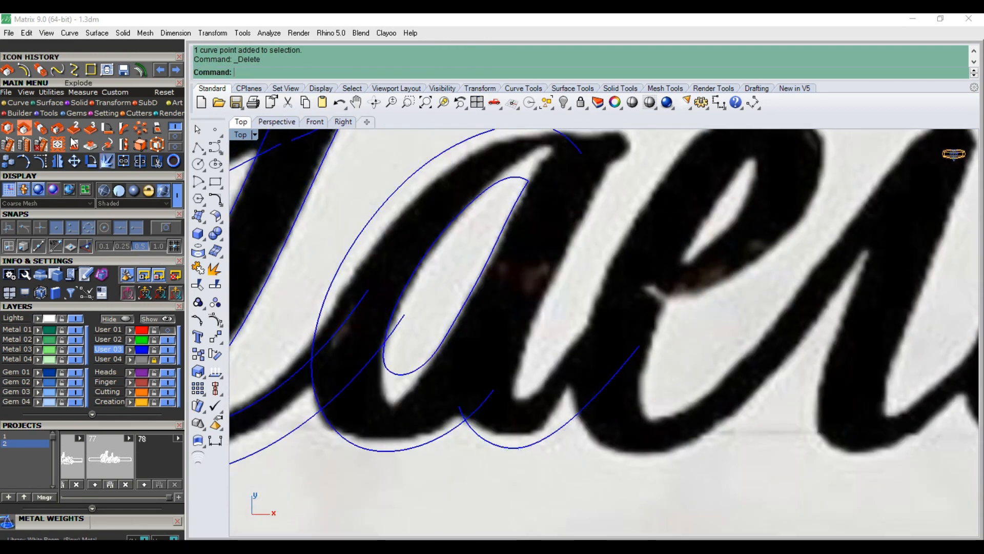
Draw a short interpolated arc over the a's top tip, starting inside the stroke and crossing the outer curve's end
{"action": "left_click", "coordinate": [74, 70]}
{"action": "right_click_drag", "start_coordinate": [582, 155], "coordinate": [576, 231]}
{"action": "scroll", "coordinate": [562, 223], "scroll_direction": "up", "scroll_amount": 2}
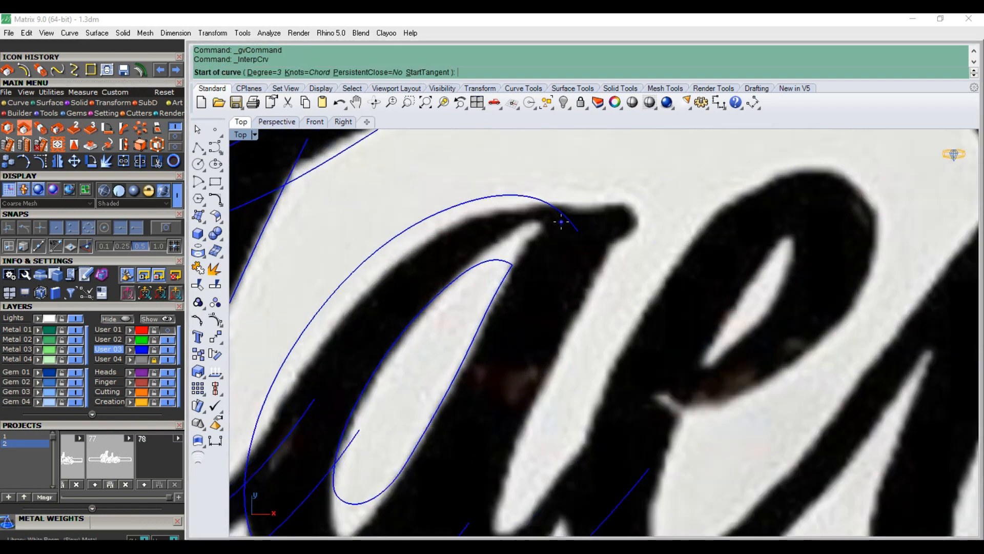
{"action": "scroll", "coordinate": [562, 221], "scroll_direction": "up", "scroll_amount": 1}
{"action": "left_click", "coordinate": [548, 216]}
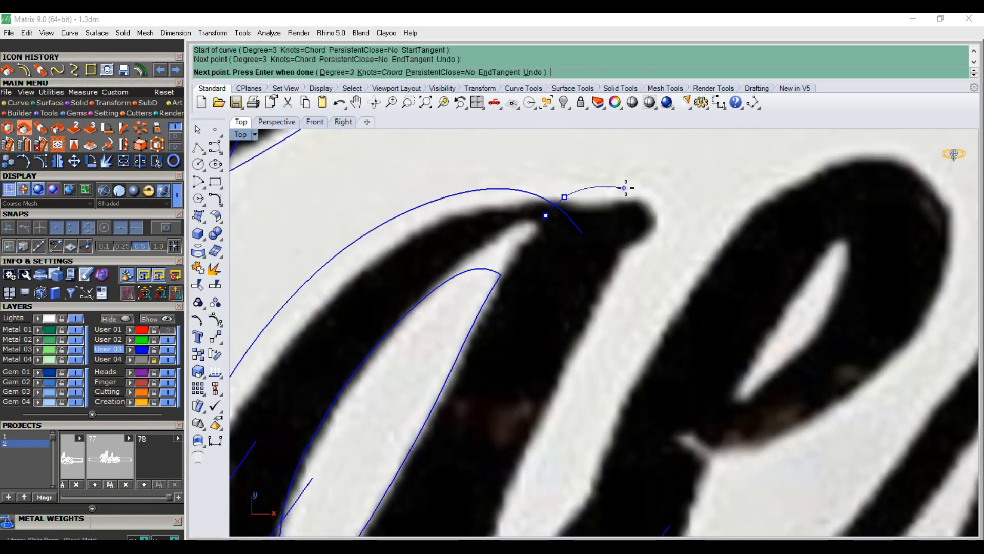
{"action": "left_click", "coordinate": [653, 193]}
{"action": "right_click", "coordinate": [647, 217]}
Trace the a's stem from its top tip down, around the lower bend and up into the e with an interpolated curve
{"action": "right_click", "coordinate": [647, 218]}
{"action": "left_click", "coordinate": [648, 222]}
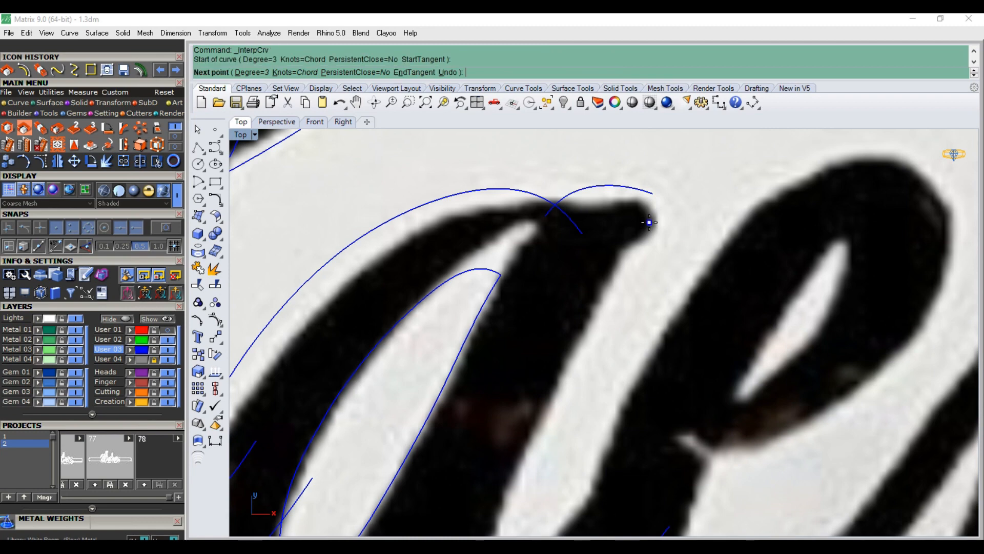
{"action": "right_click_drag", "start_coordinate": [551, 391], "coordinate": [598, 291]}
{"action": "left_click", "coordinate": [574, 345]}
{"action": "right_click_drag", "start_coordinate": [573, 345], "coordinate": [609, 244]}
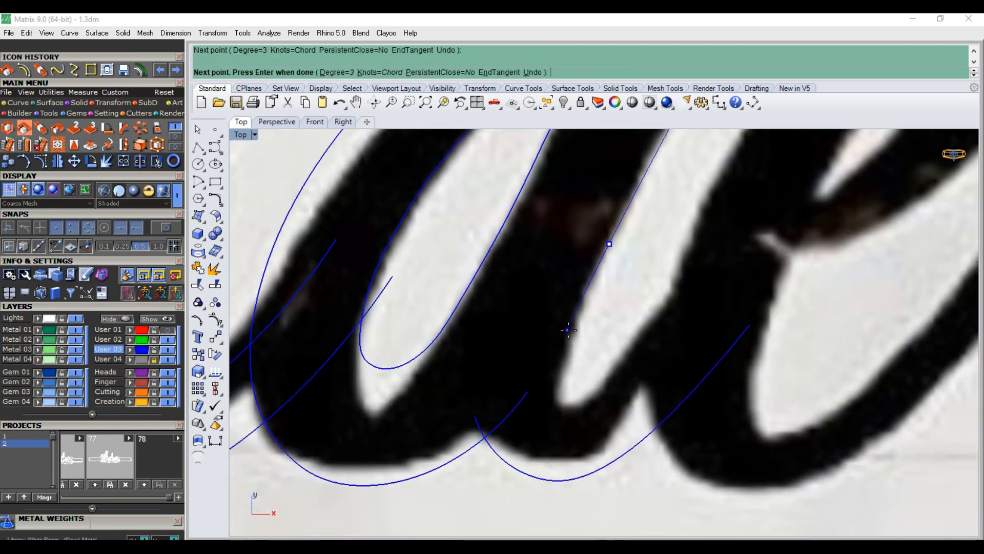
{"action": "left_click", "coordinate": [570, 342]}
{"action": "left_click", "coordinate": [568, 367]}
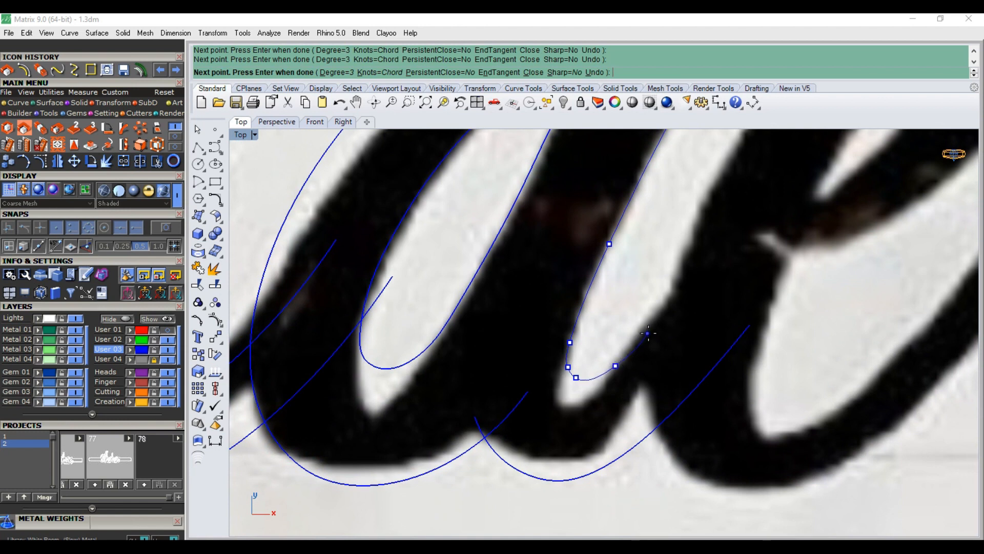
{"action": "right_click_drag", "start_coordinate": [709, 270], "coordinate": [672, 307]}
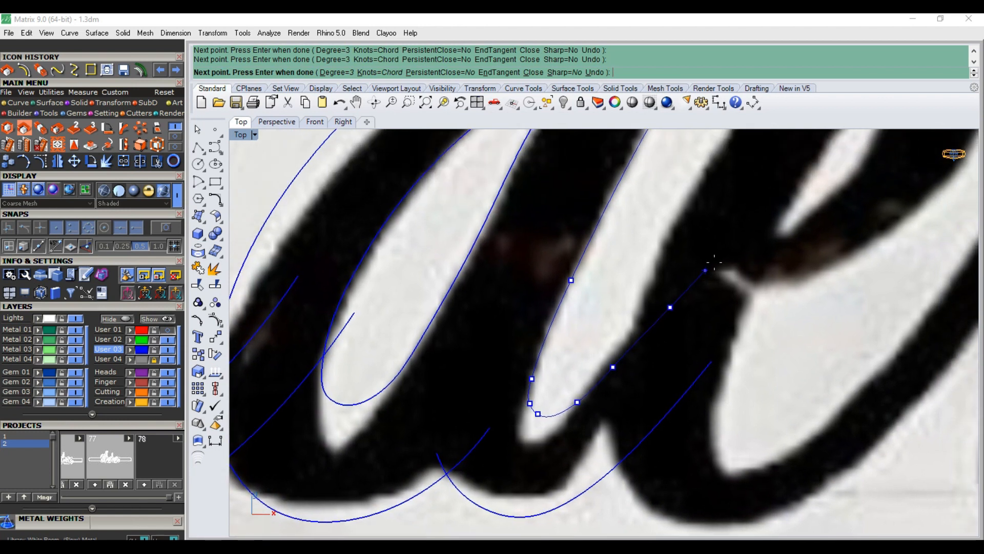
{"action": "left_click", "coordinate": [722, 257]}
{"action": "key", "text": "Return"}
Show the stem curve's control points and reposition those around the lower bend and along the rising section to smooth it
{"action": "left_click_drag", "start_coordinate": [648, 349], "coordinate": [620, 376]}
{"action": "key", "text": "F10"}
{"action": "scroll", "coordinate": [620, 360], "scroll_direction": "up", "scroll_amount": 4}
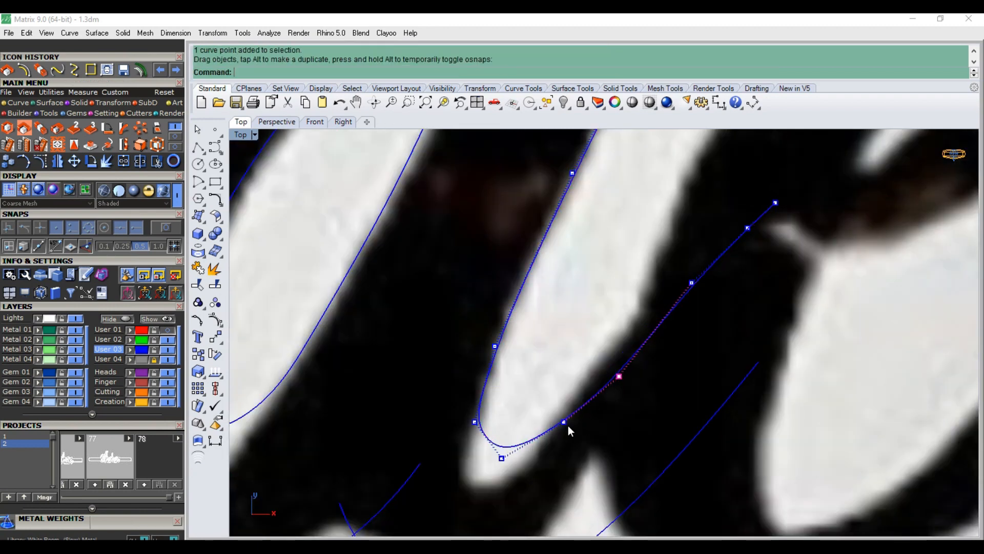
{"action": "left_click_drag", "start_coordinate": [564, 422], "coordinate": [553, 441]}
{"action": "left_click", "coordinate": [691, 283]}
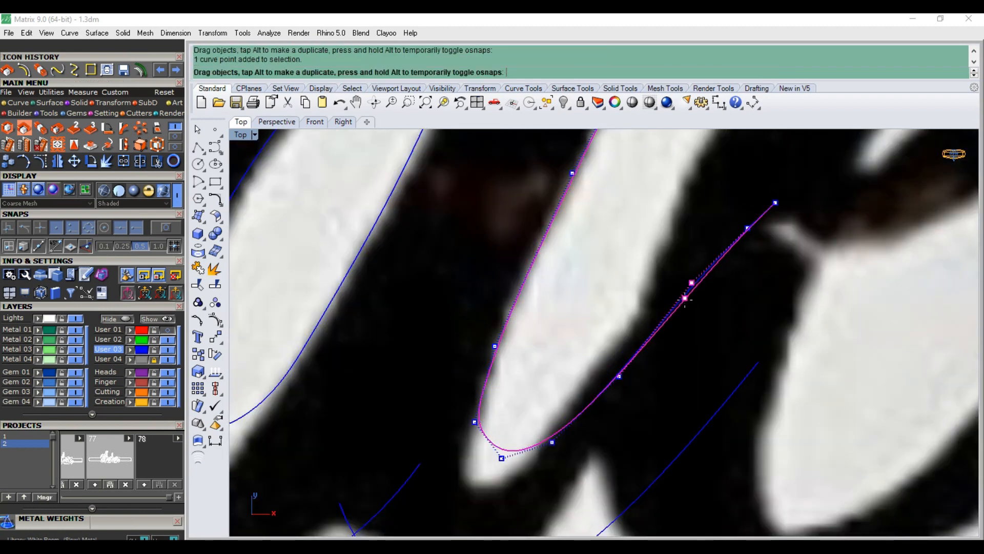
{"action": "scroll", "coordinate": [568, 405], "scroll_direction": "down", "scroll_amount": 4}
{"action": "scroll", "coordinate": [539, 375], "scroll_direction": "up", "scroll_amount": 4}
{"action": "left_click_drag", "start_coordinate": [536, 375], "coordinate": [541, 358]}
{"action": "scroll", "coordinate": [561, 364], "scroll_direction": "down", "scroll_amount": 6}
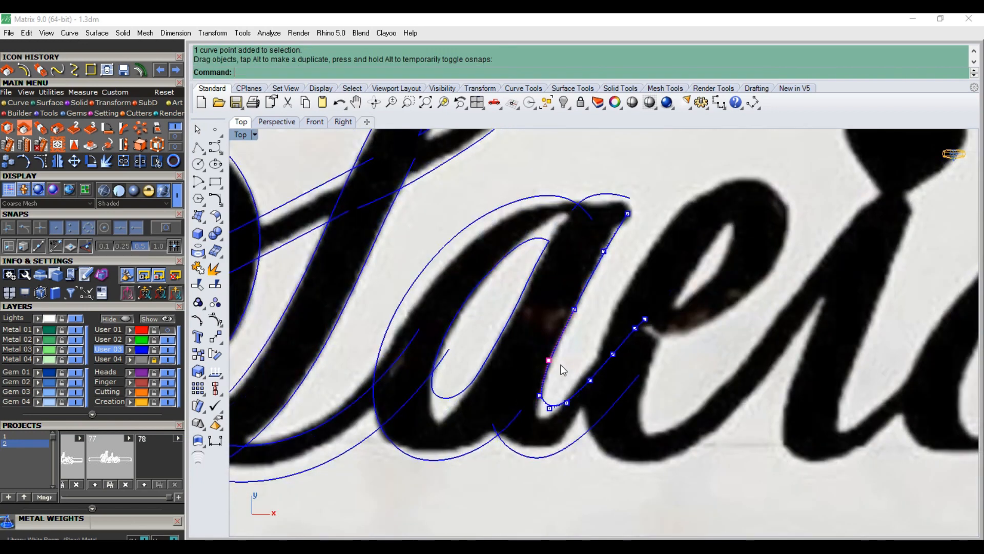
Blend the top-tip arc into the stem curve at the a's upper corner with curvature continuity
{"action": "left_click", "coordinate": [76, 72]}
{"action": "left_click", "coordinate": [647, 202]}
{"action": "left_click", "coordinate": [626, 255]}
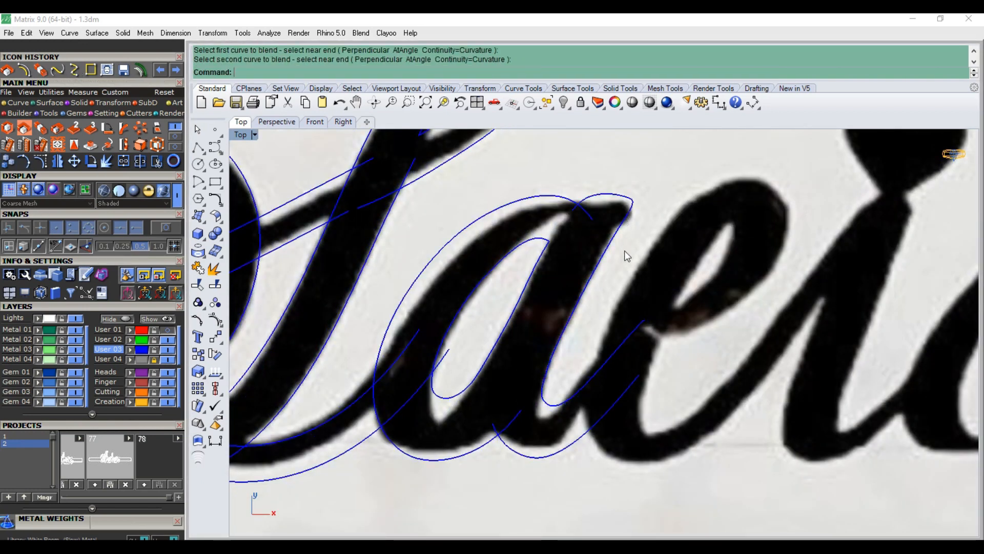
Trim the overlapping curve ends at the a's lower notch and top tip, and join the a's outline curves
{"action": "scroll", "coordinate": [627, 261], "scroll_direction": "down", "scroll_amount": 3}
{"action": "left_click_drag", "start_coordinate": [655, 239], "coordinate": [547, 382]}
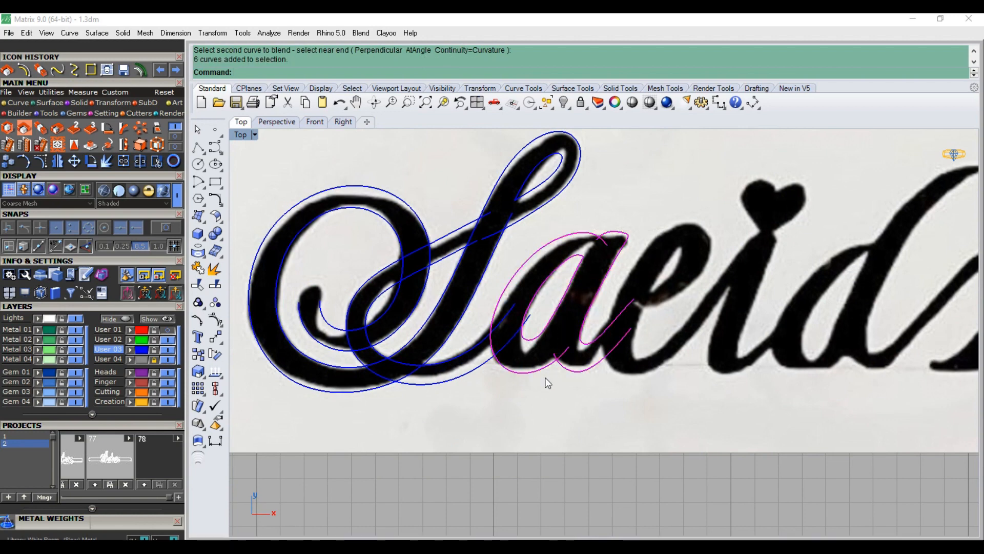
{"action": "left_click", "coordinate": [158, 161]}
{"action": "scroll", "coordinate": [573, 352], "scroll_direction": "up", "scroll_amount": 3}
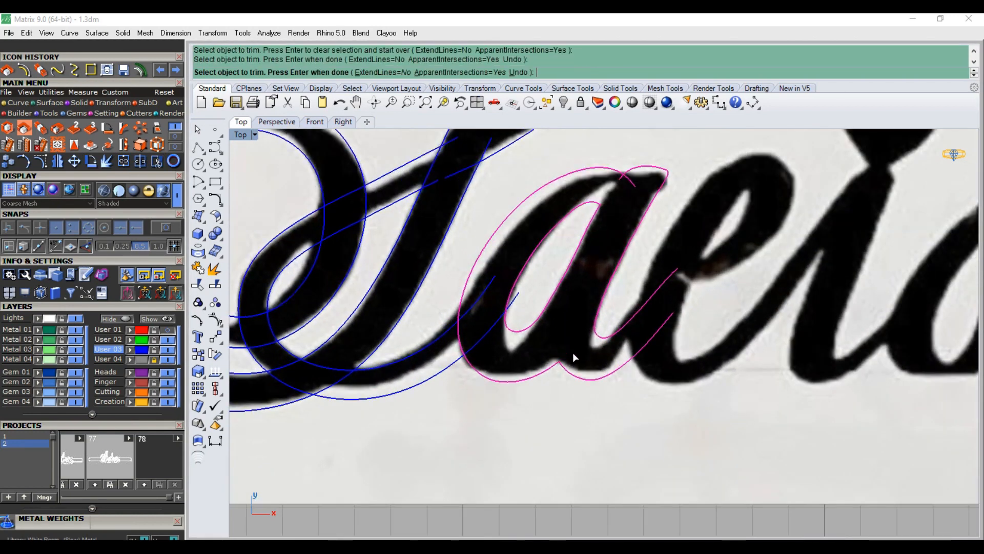
{"action": "left_click", "coordinate": [627, 180]}
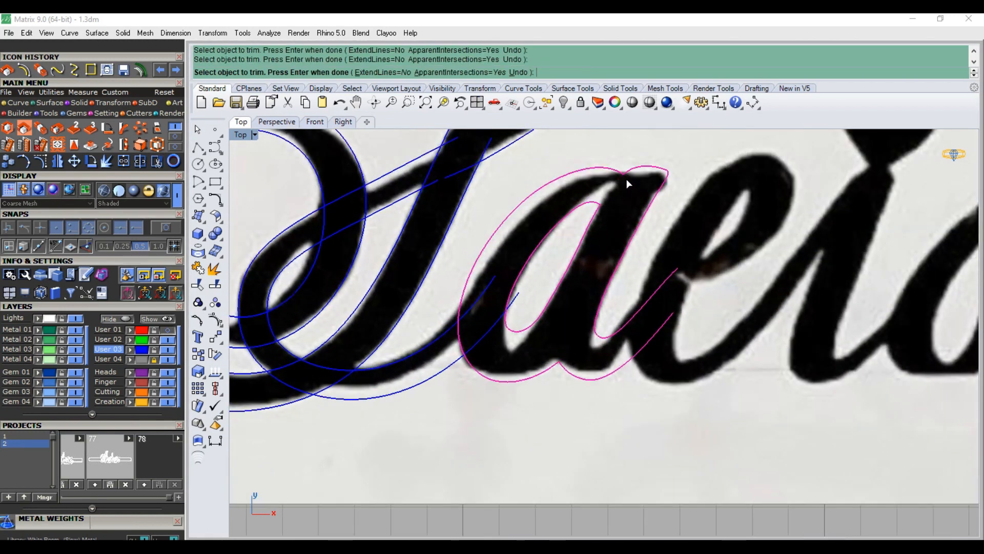
{"action": "left_click", "coordinate": [123, 161]}
Copy the a's outline curves horizontally onto the d, aligning them with the d's bowl and stem
{"action": "left_click", "coordinate": [8, 162]}
{"action": "scroll", "coordinate": [295, 333], "scroll_direction": "down", "scroll_amount": 4}
{"action": "left_click", "coordinate": [430, 304]}
{"action": "scroll", "coordinate": [459, 318], "scroll_direction": "down", "scroll_amount": 4}
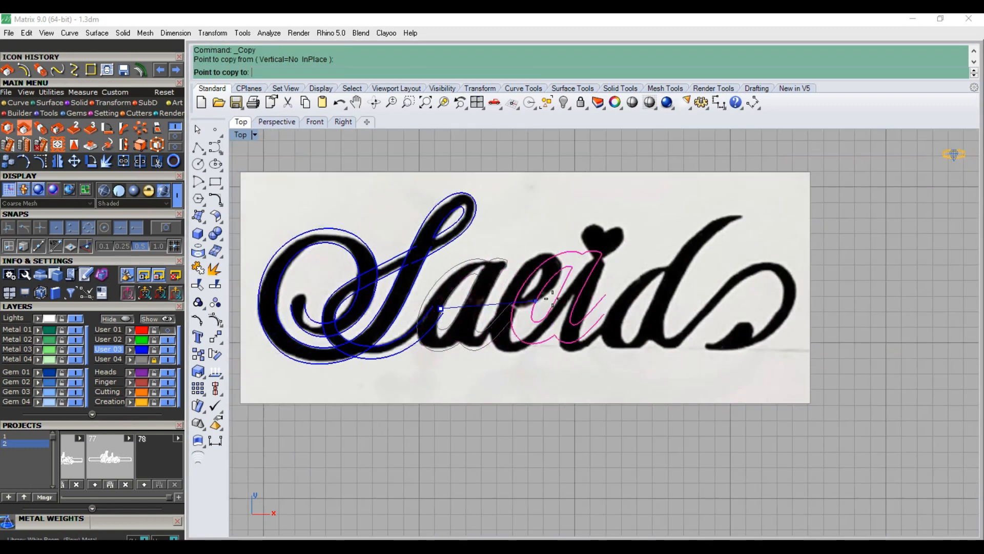
{"action": "scroll", "coordinate": [546, 298], "scroll_direction": "down", "scroll_amount": 1}
{"action": "scroll", "coordinate": [583, 345], "scroll_direction": "up", "scroll_amount": 5}
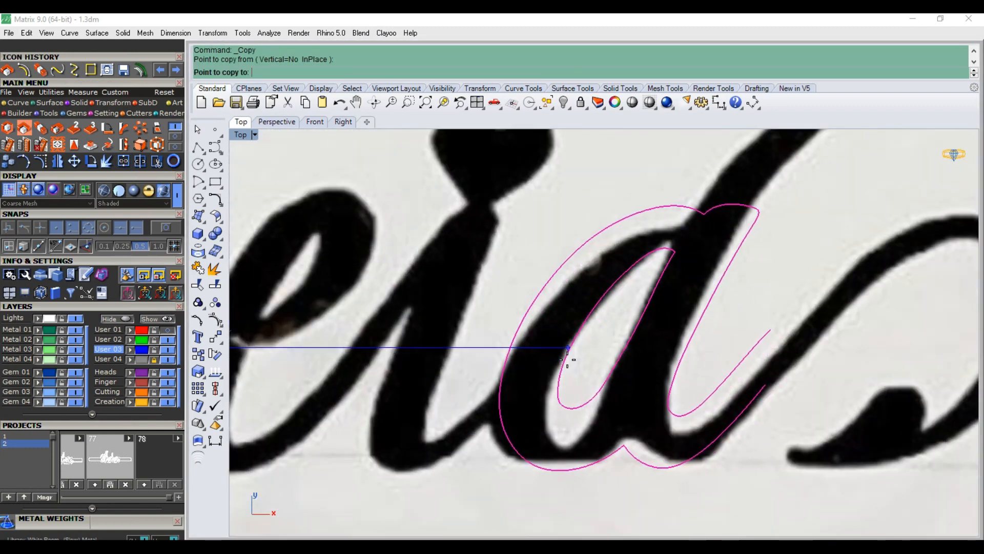
{"action": "left_click", "coordinate": [563, 362]}
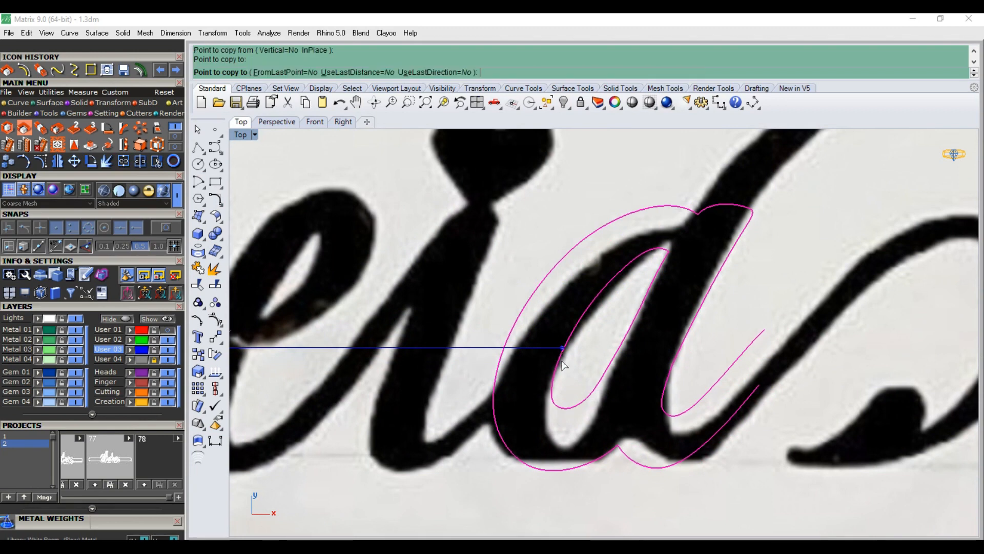
{"action": "scroll", "coordinate": [563, 365], "scroll_direction": "down", "scroll_amount": 4}
{"action": "key", "text": "Return"}
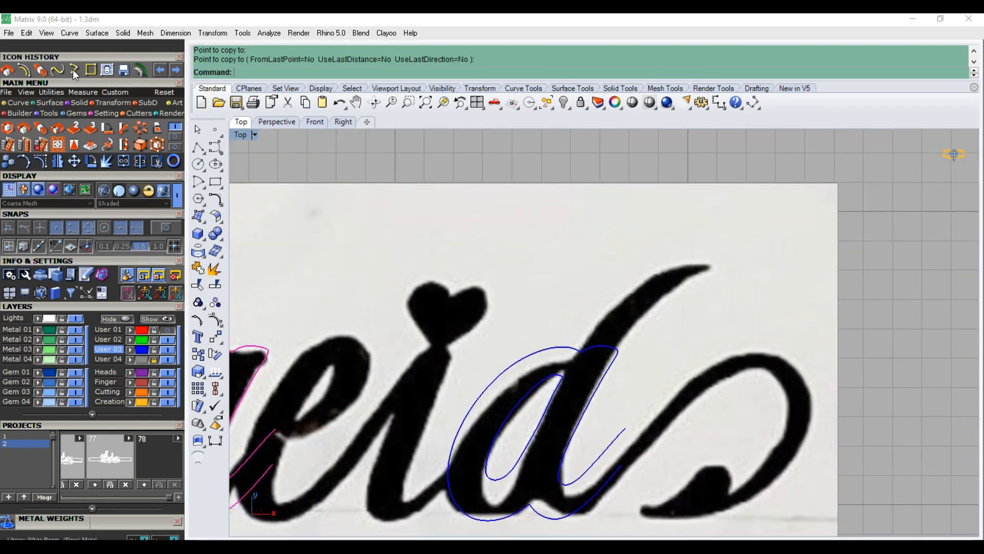
Trace the upper edge of the d's ascender from the bowl junction up to its tip with an interpolated curve
{"action": "left_click", "coordinate": [74, 71]}
{"action": "scroll", "coordinate": [564, 354], "scroll_direction": "up", "scroll_amount": 5}
{"action": "left_click", "coordinate": [568, 357]}
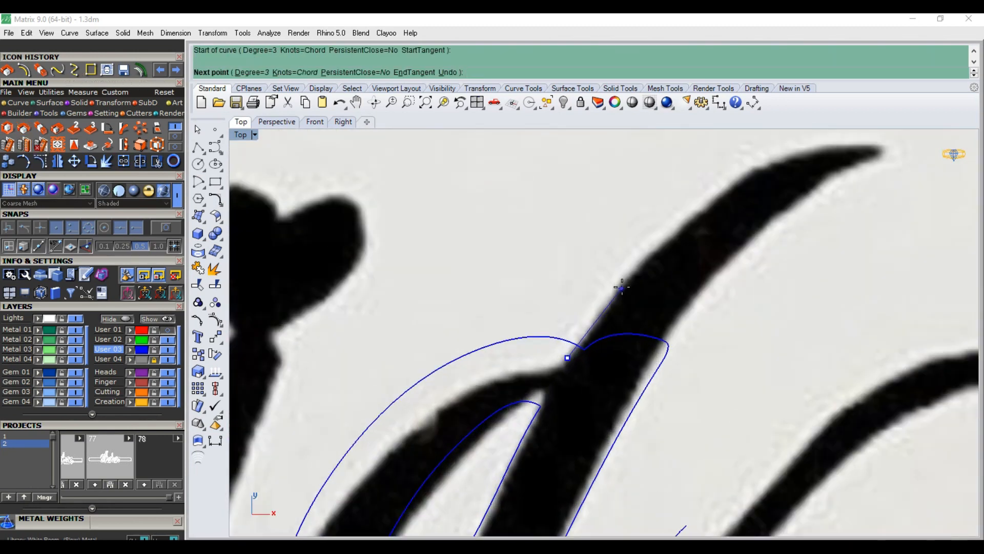
{"action": "left_click", "coordinate": [628, 270]}
{"action": "right_click_drag", "start_coordinate": [684, 214], "coordinate": [612, 265]}
{"action": "left_click", "coordinate": [640, 237]}
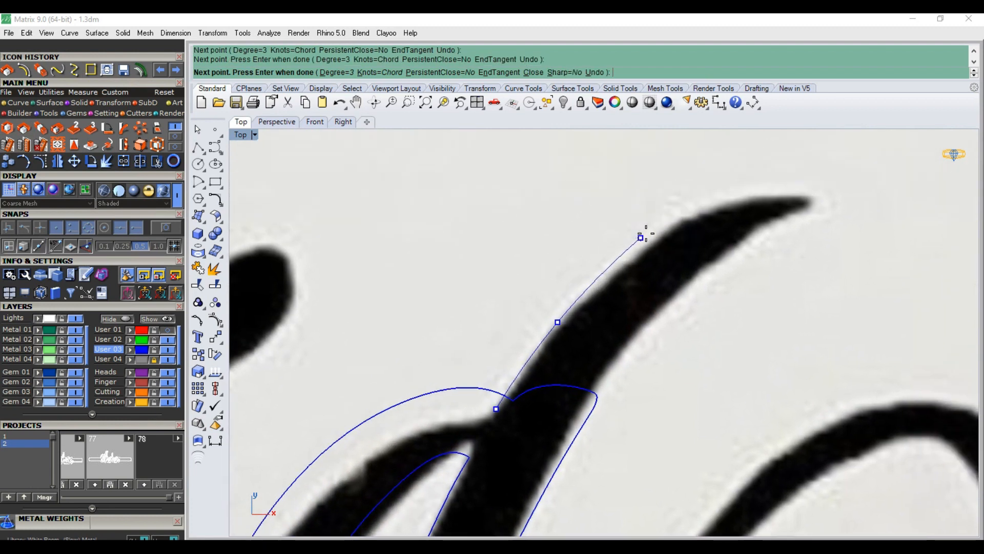
{"action": "left_click", "coordinate": [708, 196]}
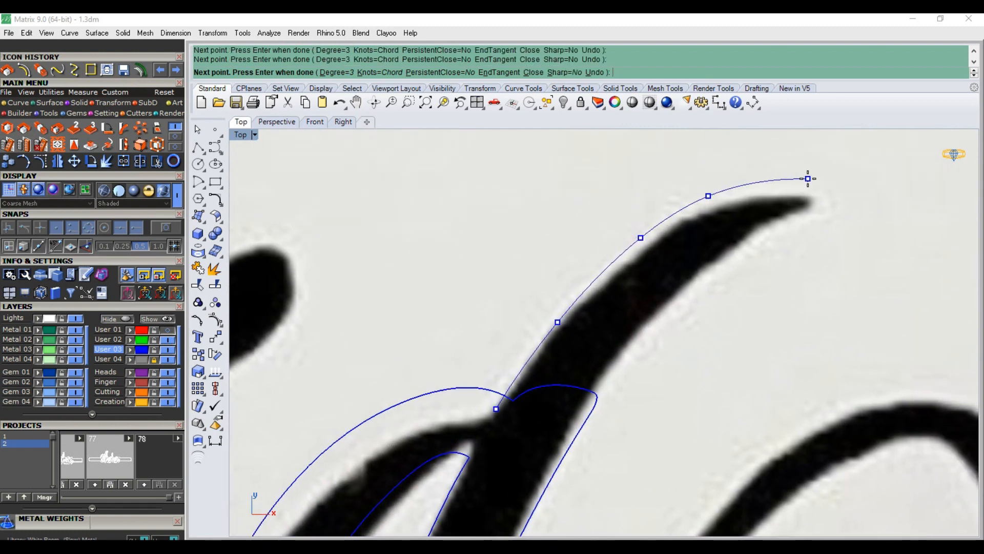
{"action": "left_click", "coordinate": [808, 179]}
{"action": "key", "text": "Return"}
Trace the lower edge of the d's ascender from its tip down to the copied stem curve with an interpolated curve
{"action": "key", "text": "Return"}
{"action": "left_click", "coordinate": [810, 204]}
{"action": "left_click", "coordinate": [700, 274]}
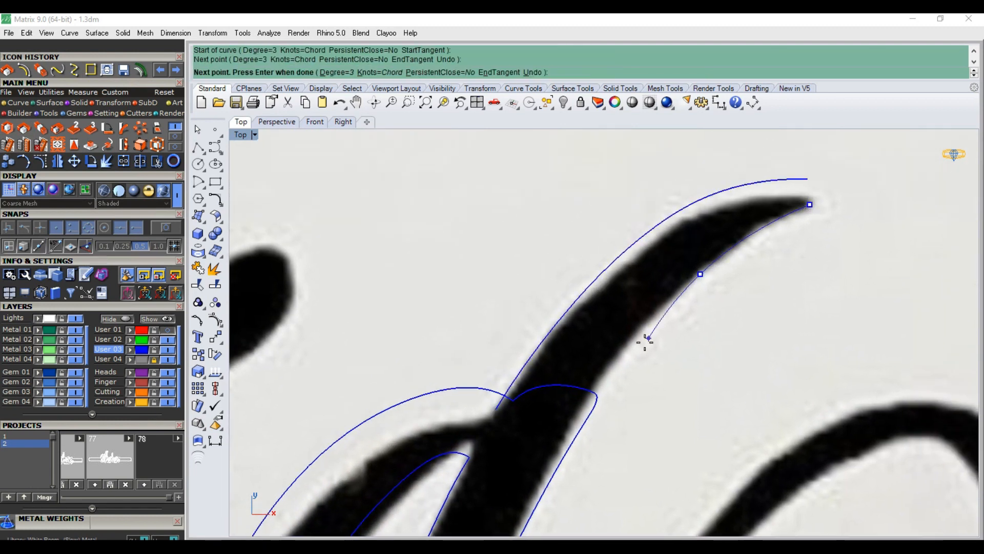
{"action": "left_click", "coordinate": [590, 405]}
{"action": "key", "text": "Return"}
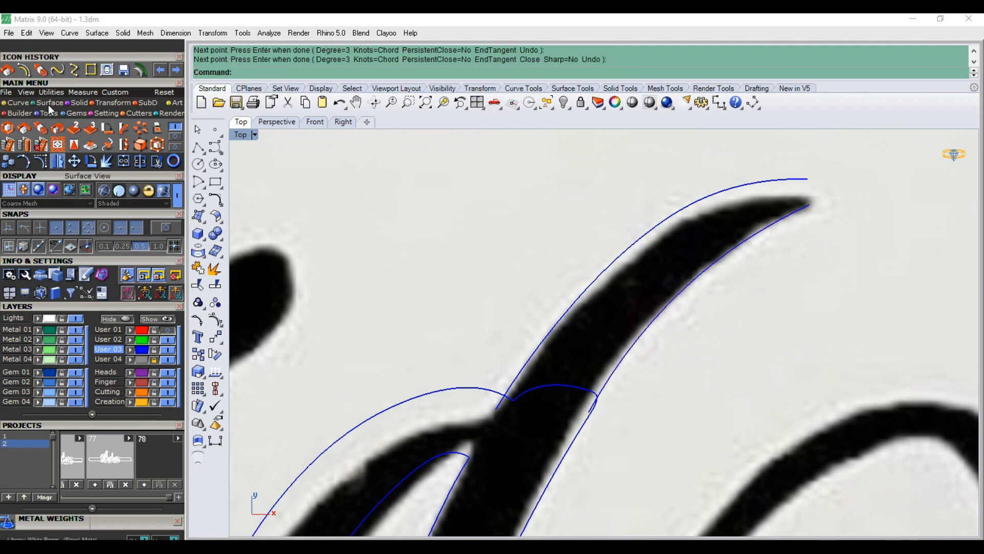
Blend the two ascender edge curves around the d's tip with curvature continuity
{"action": "left_click", "coordinate": [58, 69]}
{"action": "left_click", "coordinate": [805, 180]}
{"action": "left_click", "coordinate": [809, 205]}
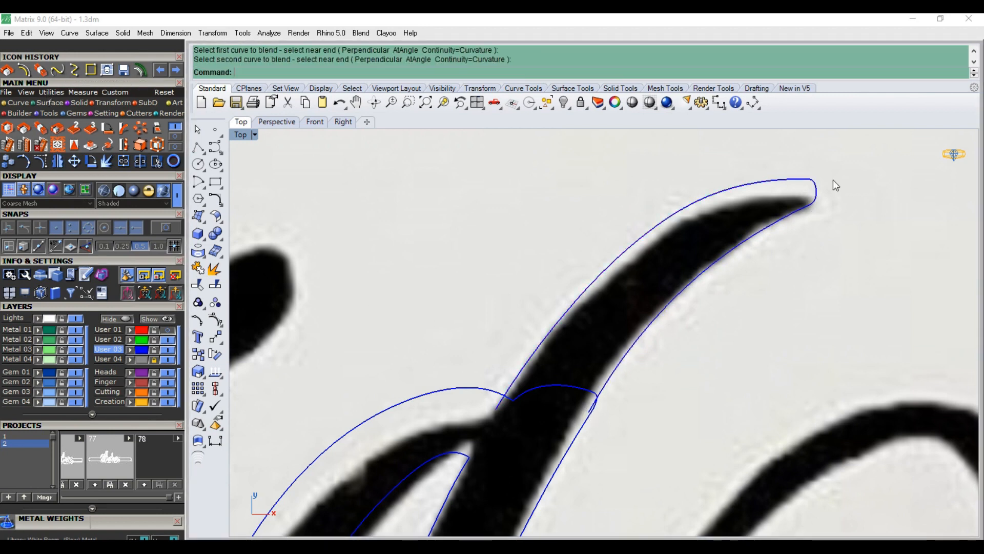
Trim the copied top-tip arc and overlapping ends where the ascender meets the d's bowl and stem, and join the outline
{"action": "left_click_drag", "start_coordinate": [500, 429], "coordinate": [500, 428]}
{"action": "left_click", "coordinate": [158, 161]}
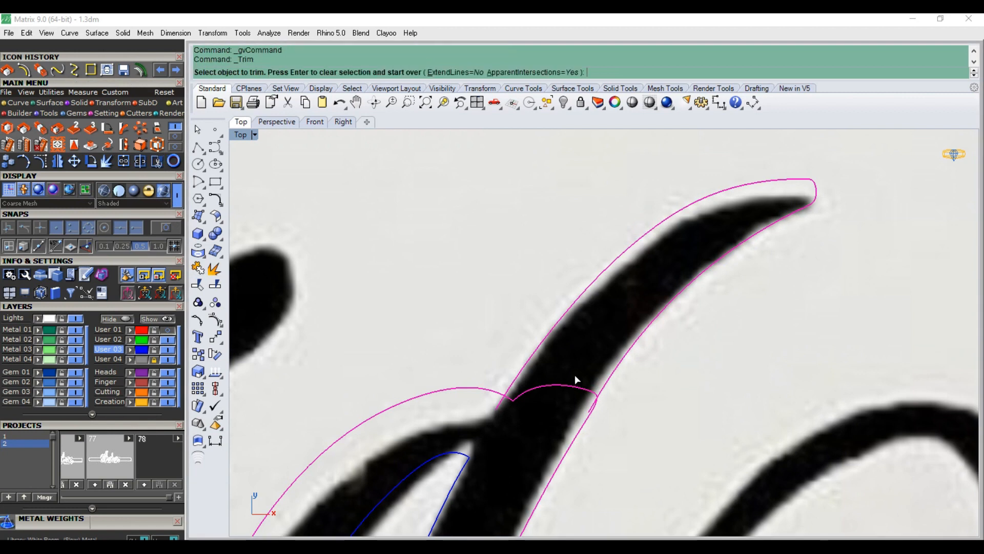
{"action": "left_click", "coordinate": [589, 401]}
{"action": "left_click", "coordinate": [587, 404]}
{"action": "left_click", "coordinate": [500, 409]}
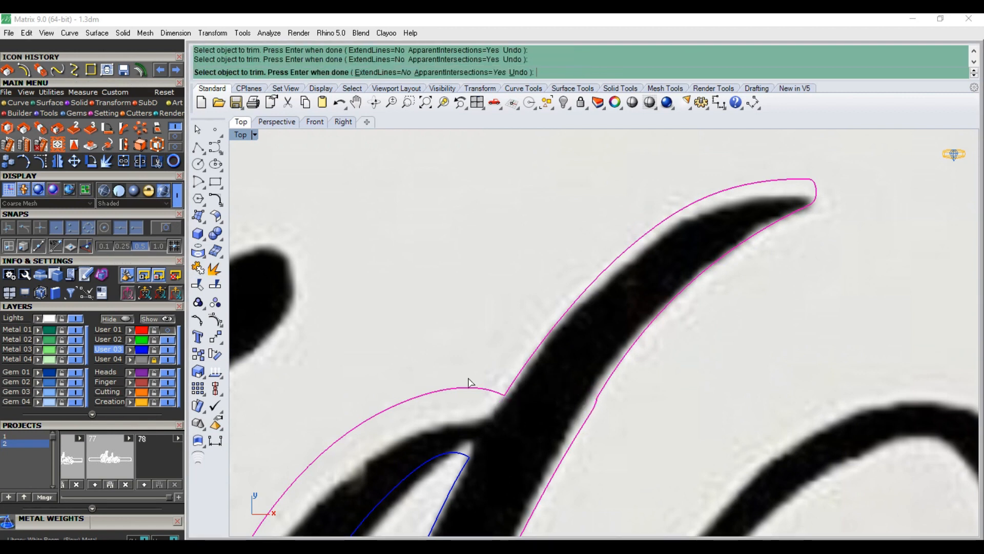
{"action": "left_click", "coordinate": [125, 164]}
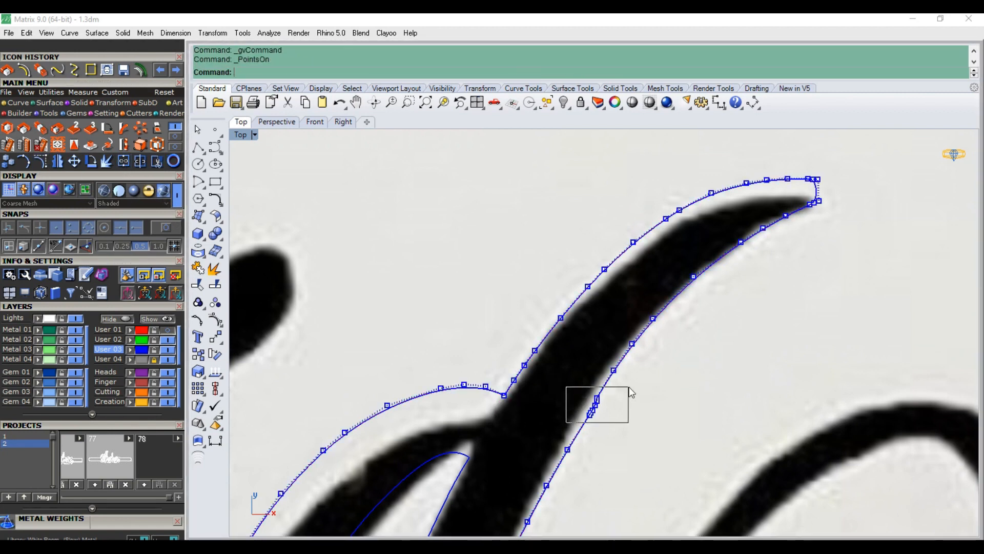
Delete the clustered control points at the d's stem junction and pull the ascender tip's end points outward to round it
{"action": "left_click_drag", "start_coordinate": [629, 389], "coordinate": [631, 389]}
{"action": "key", "text": "Delete"}
{"action": "scroll", "coordinate": [817, 209], "scroll_direction": "up", "scroll_amount": 3}
{"action": "left_click", "coordinate": [816, 193]}
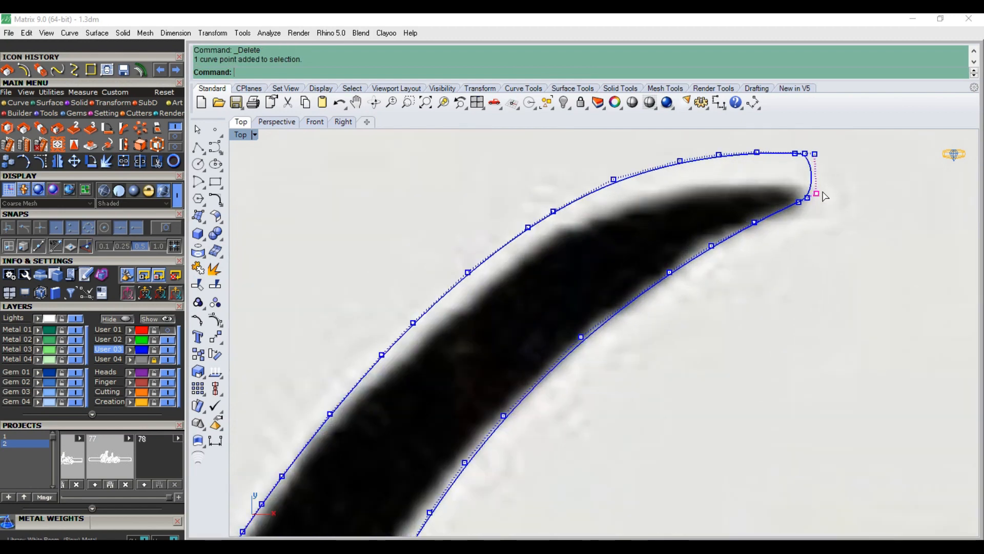
{"action": "left_click_drag", "start_coordinate": [818, 194], "coordinate": [844, 186]}
{"action": "scroll", "coordinate": [752, 220], "scroll_direction": "down", "scroll_amount": 3}
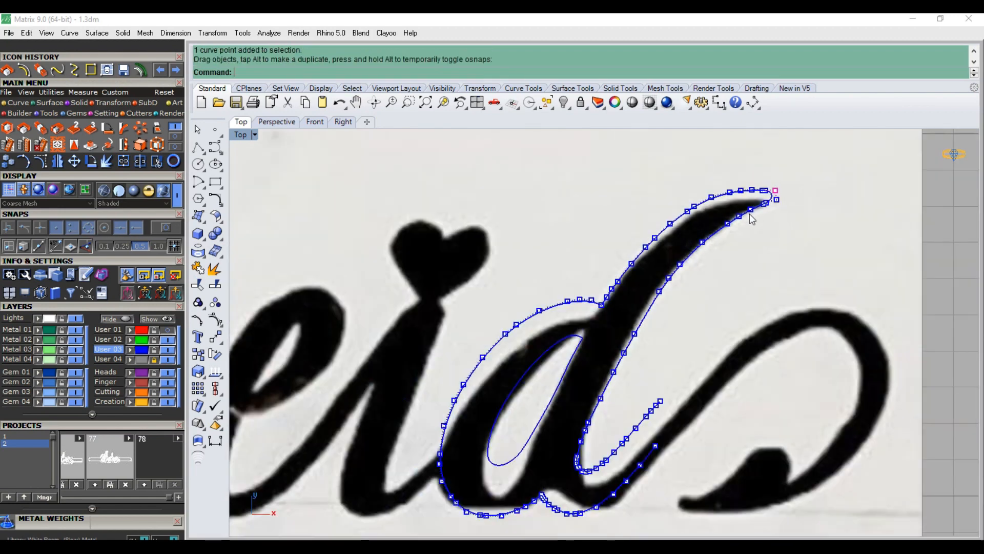
{"action": "key", "text": "Escape"}
Trace the e's outer edge from the stroke junction over its top, around the lower bend and up into the i with an interpolated curve
{"action": "scroll", "coordinate": [727, 259], "scroll_direction": "down", "scroll_amount": 3}
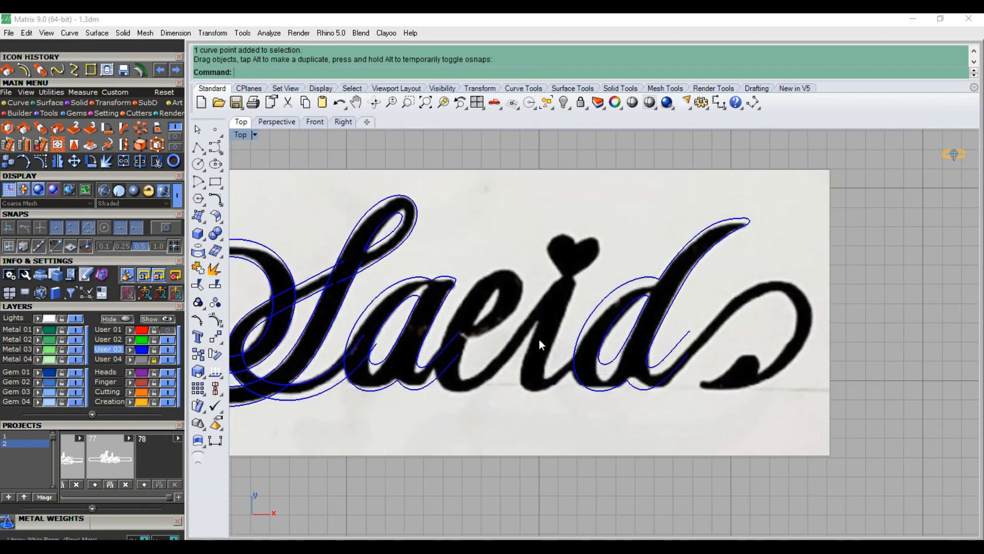
{"action": "right_click_drag", "start_coordinate": [444, 319], "coordinate": [512, 318]}
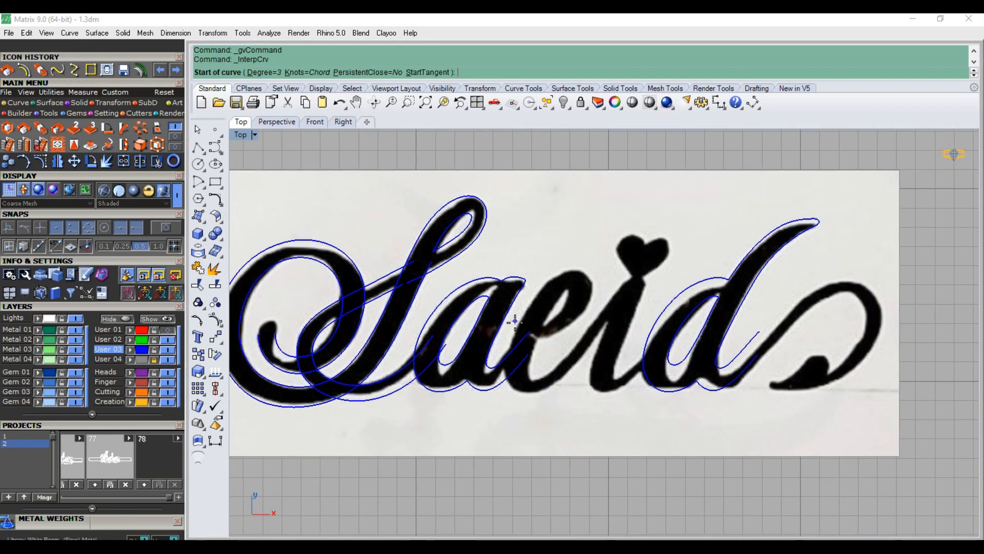
{"action": "scroll", "coordinate": [536, 341], "scroll_direction": "up", "scroll_amount": 12}
{"action": "left_click", "coordinate": [520, 338]}
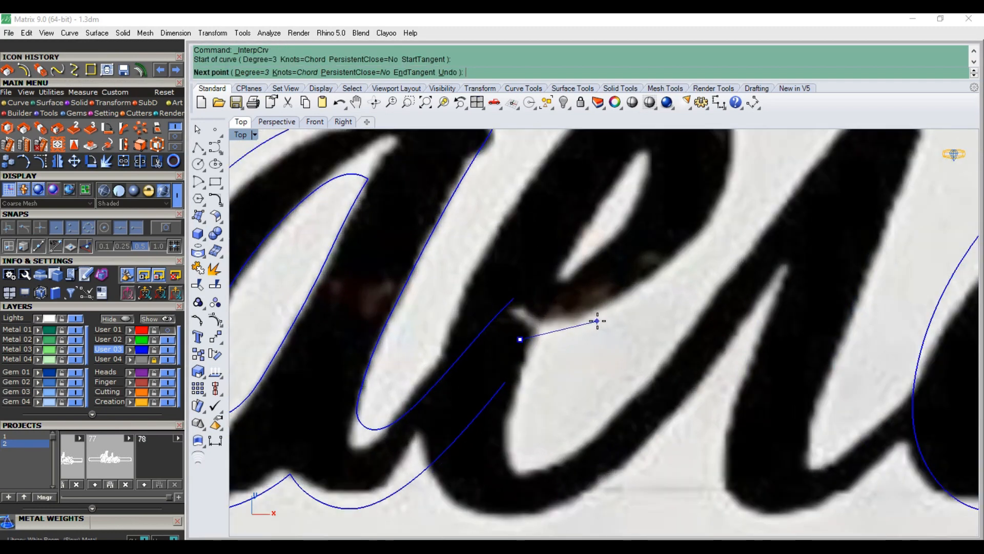
{"action": "left_click", "coordinate": [597, 321]}
{"action": "left_click", "coordinate": [698, 244]}
{"action": "right_click_drag", "start_coordinate": [727, 183], "coordinate": [725, 314]}
{"action": "left_click", "coordinate": [731, 297]}
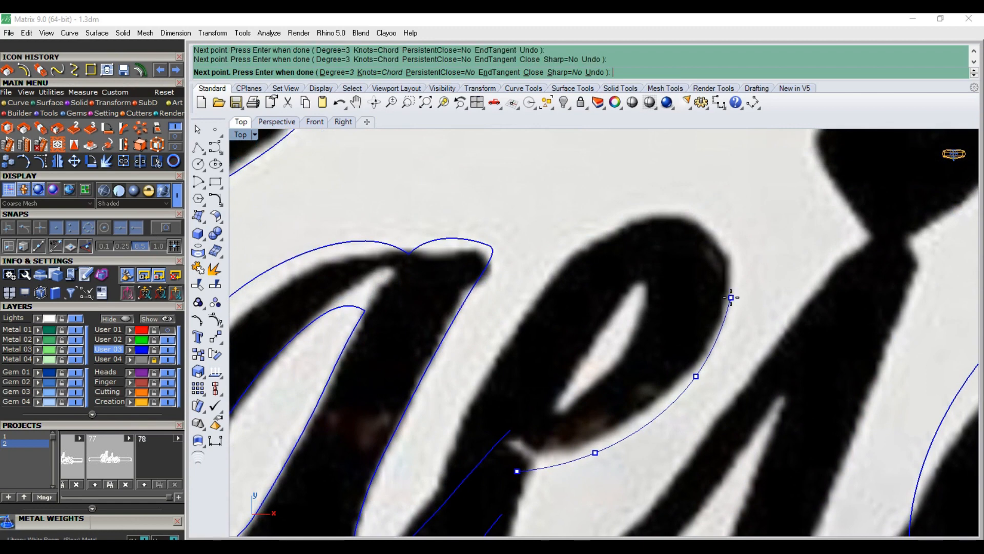
{"action": "left_click", "coordinate": [731, 297]}
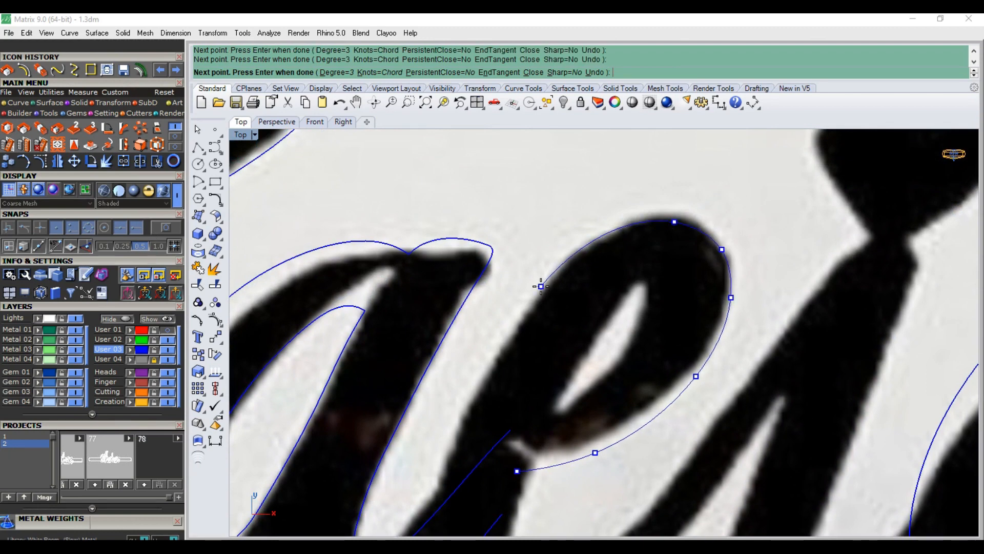
{"action": "mouse_move", "coordinate": [467, 415]}
{"action": "right_mouse_down"}
{"action": "mouse_move", "coordinate": [512, 301]}
{"action": "mouse_move", "coordinate": [463, 417]}
{"action": "mouse_move", "coordinate": [472, 327]}
{"action": "right_mouse_up"}
{"action": "left_click", "coordinate": [492, 318]}
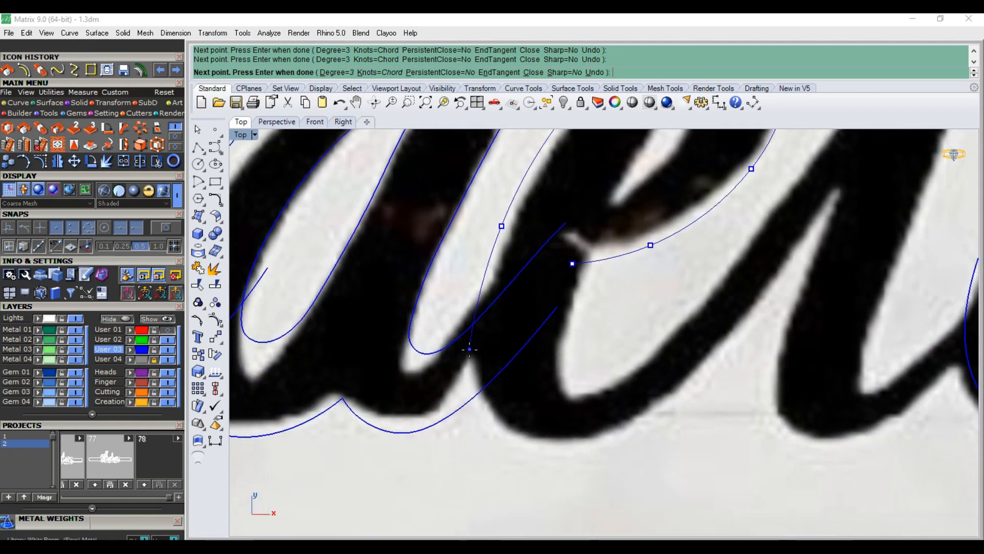
{"action": "left_click", "coordinate": [473, 354]}
{"action": "left_click", "coordinate": [498, 417]}
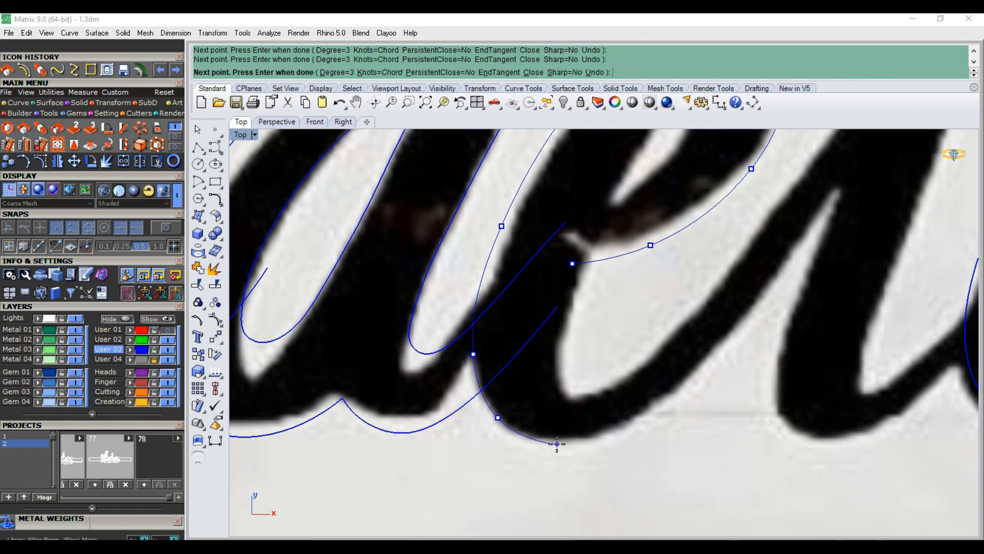
{"action": "left_click", "coordinate": [693, 388]}
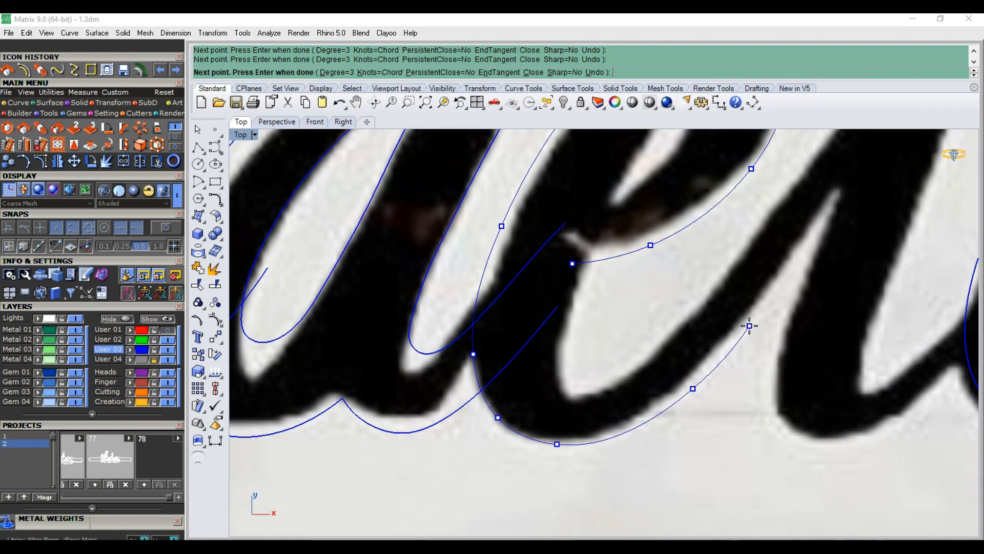
{"action": "left_click", "coordinate": [749, 325]}
{"action": "right_click_drag", "start_coordinate": [795, 261], "coordinate": [712, 354]}
{"action": "left_click", "coordinate": [738, 325]}
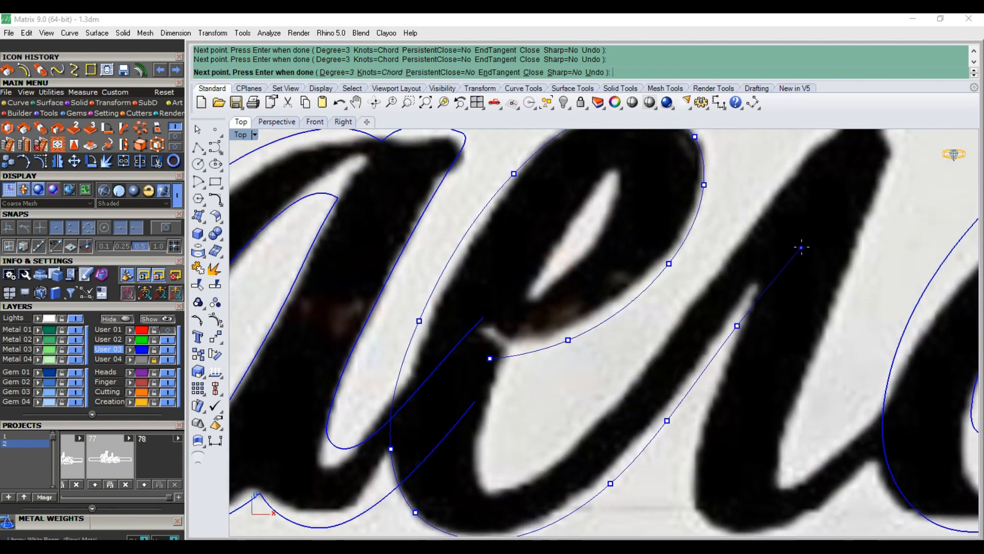
{"action": "left_click", "coordinate": [801, 248]}
{"action": "key", "text": "Return"}
Trace the e's inner edge from the stroke junction around the lower bend and up the i's rising stroke to its top with an interpolated curve
{"action": "scroll", "coordinate": [710, 304], "scroll_direction": "down", "scroll_amount": 2}
{"action": "scroll", "coordinate": [597, 334], "scroll_direction": "up", "scroll_amount": 6}
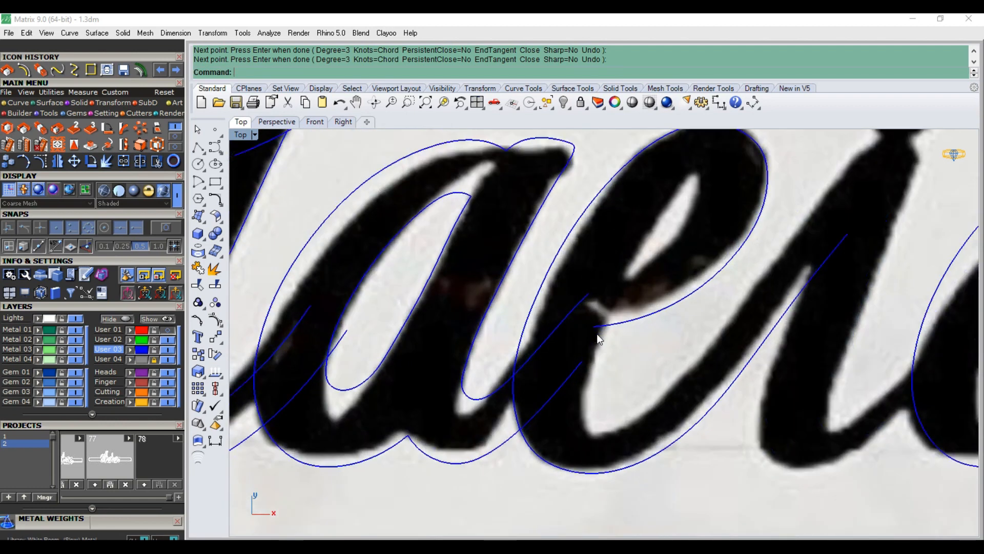
{"action": "right_click", "coordinate": [615, 312]}
{"action": "left_click", "coordinate": [608, 313]}
{"action": "left_click", "coordinate": [590, 368]}
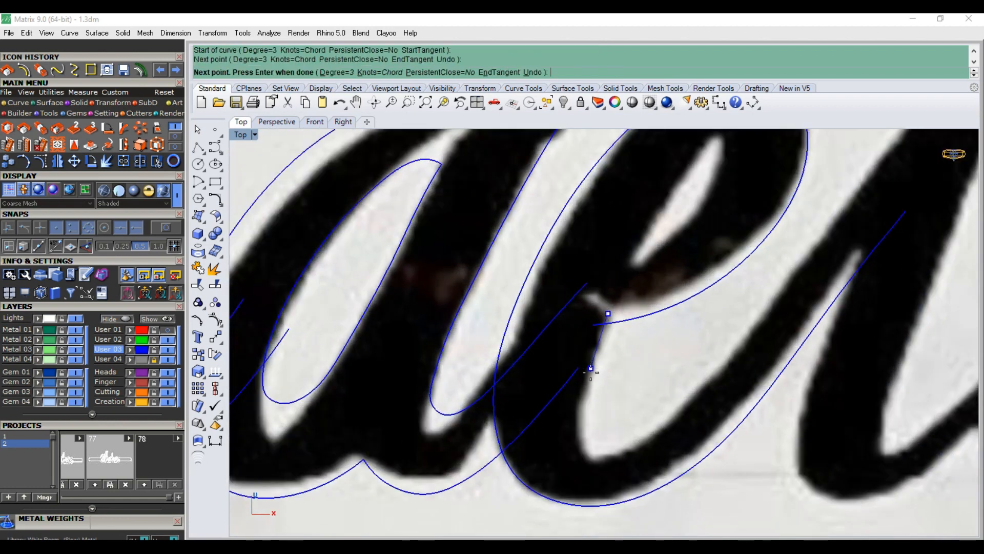
{"action": "left_click", "coordinate": [588, 404]}
{"action": "left_click", "coordinate": [600, 423]}
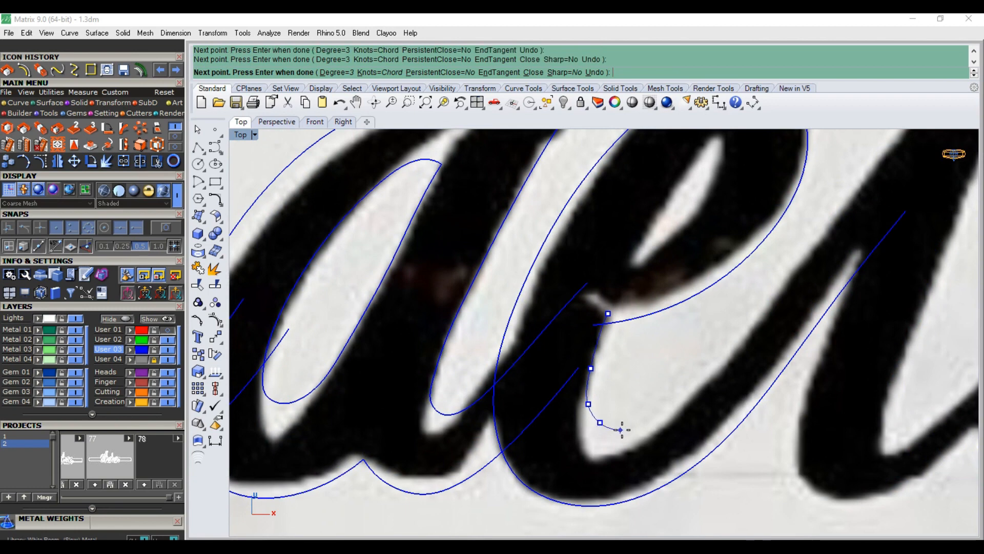
{"action": "left_click", "coordinate": [634, 426]}
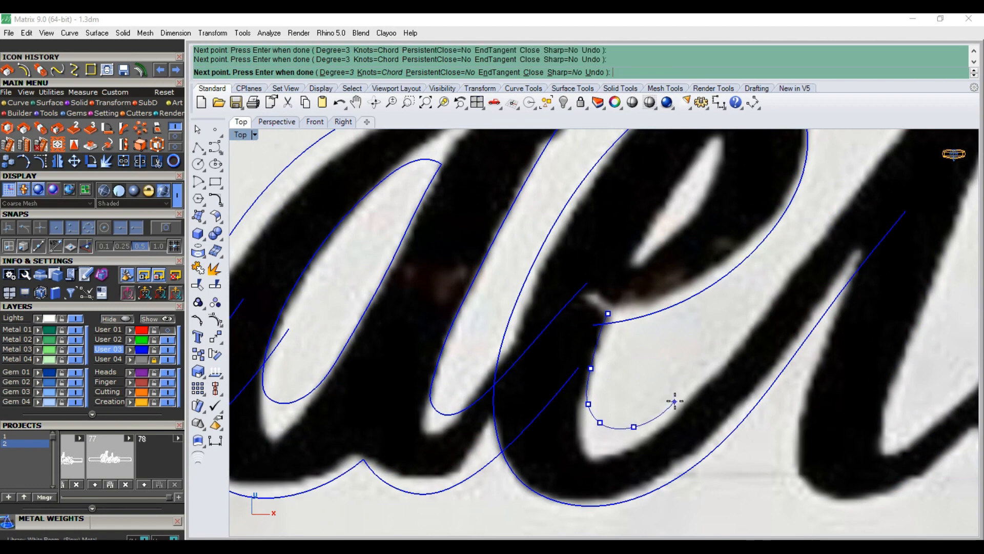
{"action": "left_click", "coordinate": [741, 327]}
{"action": "right_click_drag", "start_coordinate": [806, 245], "coordinate": [661, 358]}
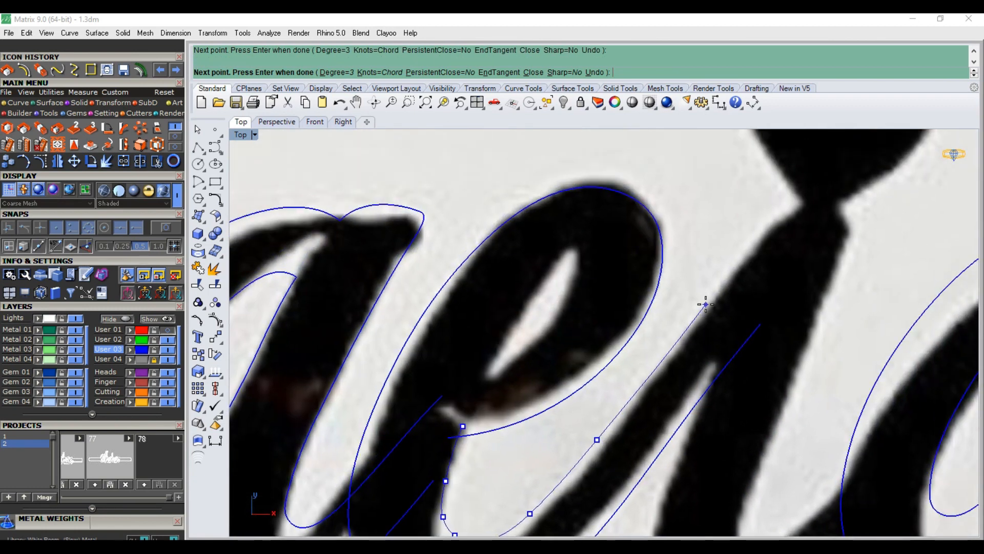
{"action": "left_click", "coordinate": [707, 302]}
{"action": "left_click", "coordinate": [770, 226]}
{"action": "left_click", "coordinate": [796, 205]}
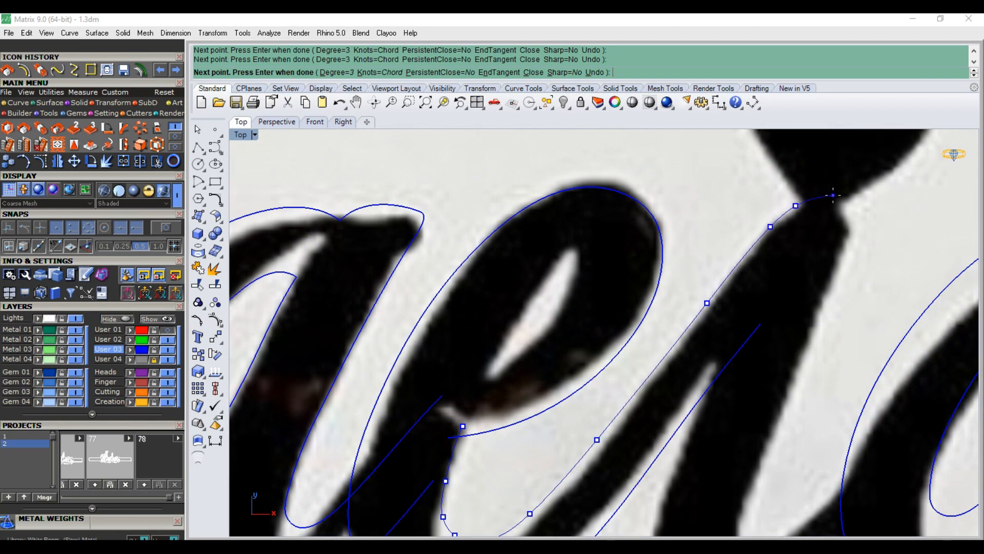
{"action": "left_click", "coordinate": [839, 194]}
{"action": "key", "text": "Return"}
Trace the e's inner eye as a closed interpolated curve, starting and ending at its lower tip
{"action": "scroll", "coordinate": [489, 382], "scroll_direction": "up", "scroll_amount": 3}
{"action": "key", "text": "Return"}
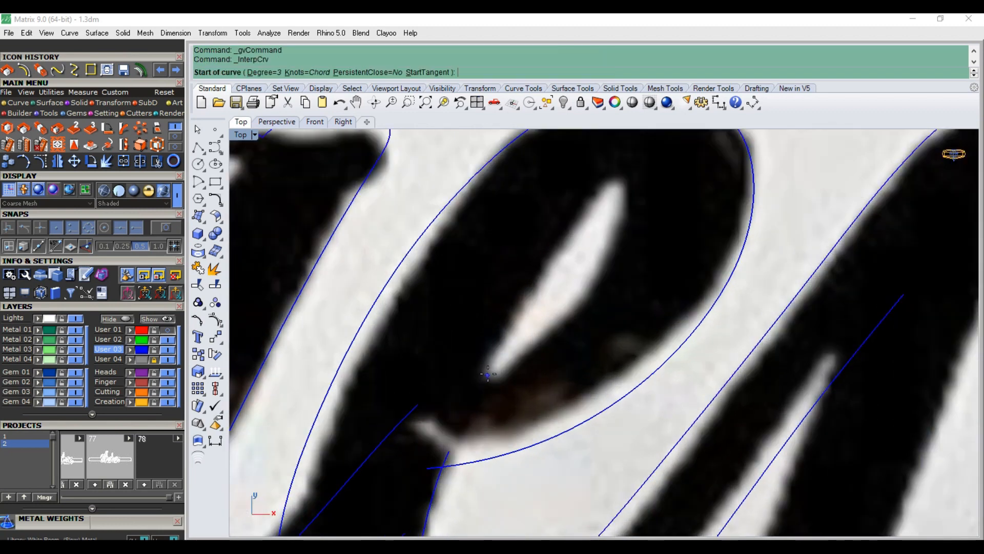
{"action": "left_click", "coordinate": [494, 368]}
{"action": "left_click", "coordinate": [565, 325]}
{"action": "left_click", "coordinate": [624, 254]}
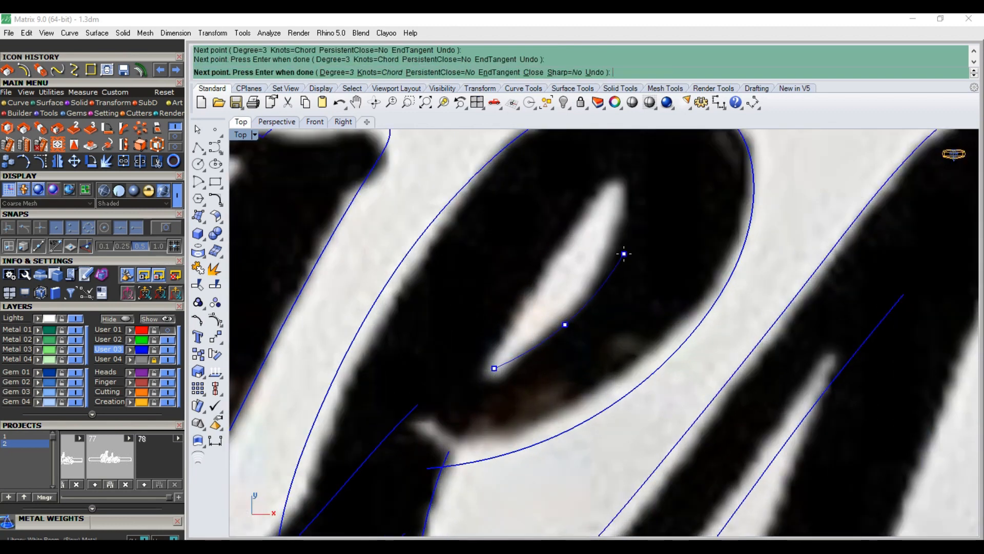
{"action": "left_click", "coordinate": [636, 213]}
{"action": "left_click", "coordinate": [635, 186]}
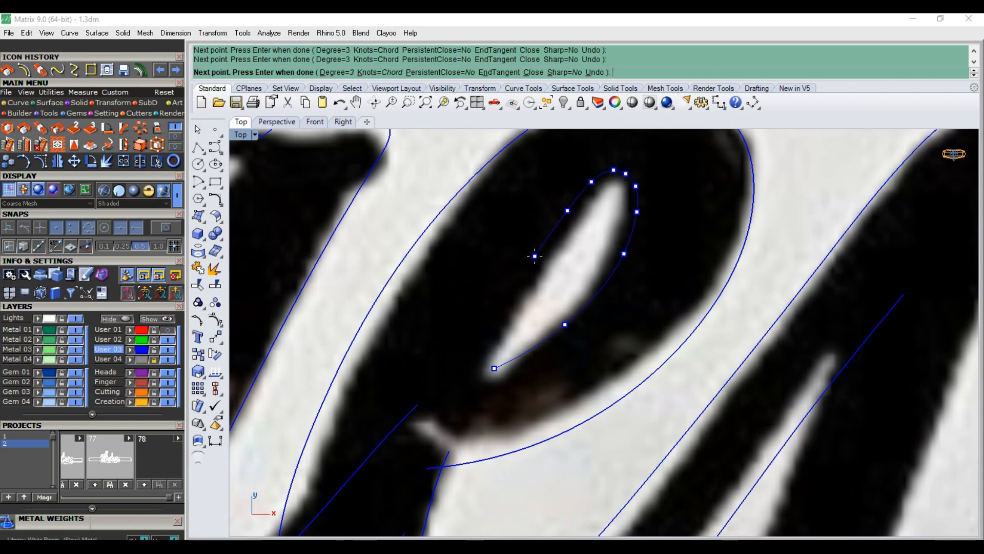
{"action": "scroll", "coordinate": [483, 339], "scroll_direction": "up", "scroll_amount": 2}
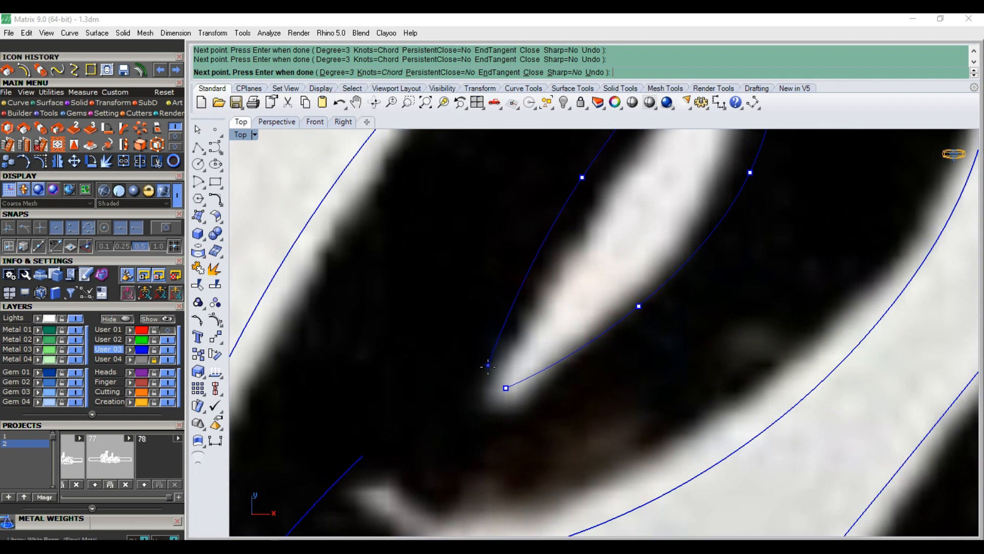
{"action": "left_click", "coordinate": [505, 388]}
{"action": "key", "text": "Return"}
{"action": "scroll", "coordinate": [516, 351], "scroll_direction": "down", "scroll_amount": 2}
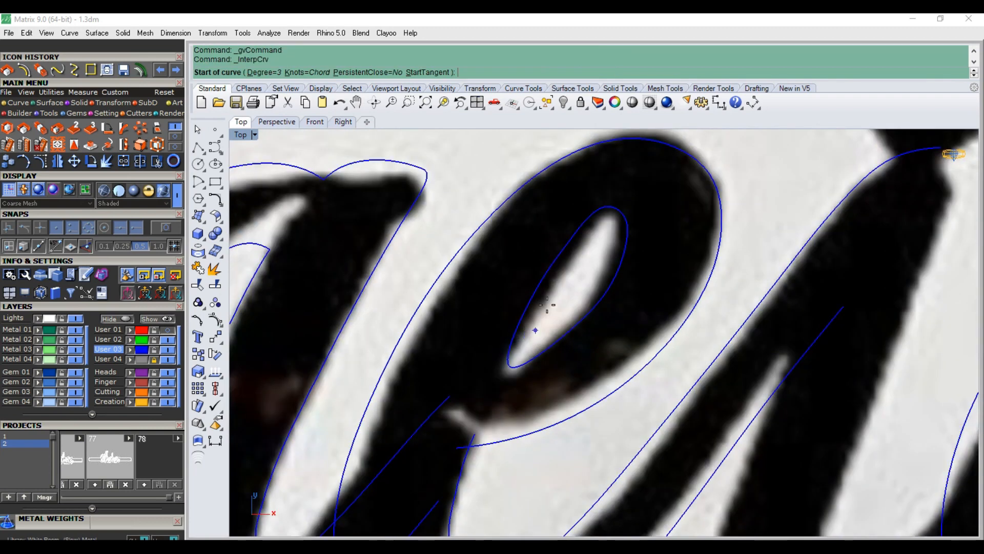
Show the control points of the e's eye curve and pull its left-side points to straighten the edge toward the lower tip
{"action": "left_click", "coordinate": [562, 273]}
{"action": "key", "text": "Return"}
{"action": "left_click", "coordinate": [533, 304]}
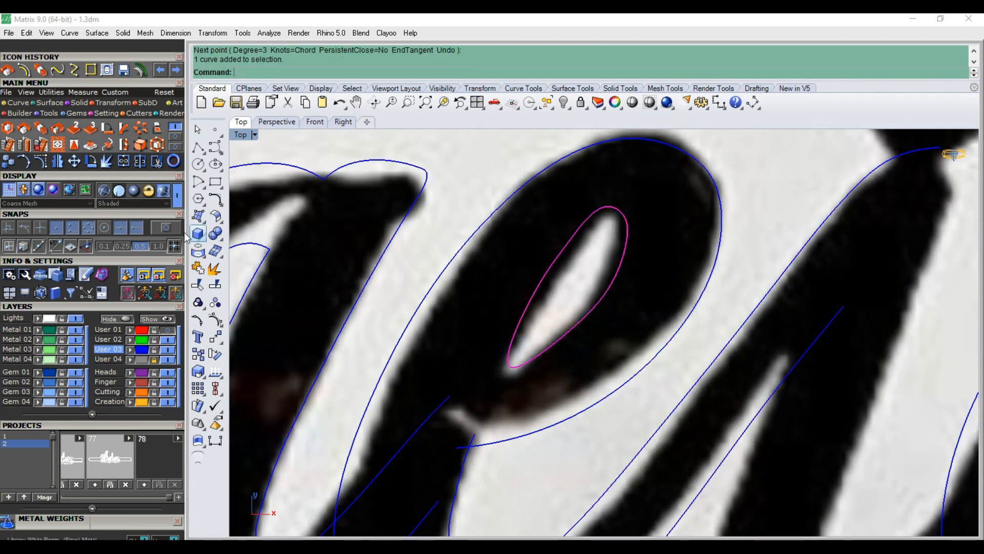
{"action": "left_click", "coordinate": [43, 163]}
{"action": "scroll", "coordinate": [568, 247], "scroll_direction": "up", "scroll_amount": 4}
{"action": "left_click_drag", "start_coordinate": [568, 247], "coordinate": [556, 243]}
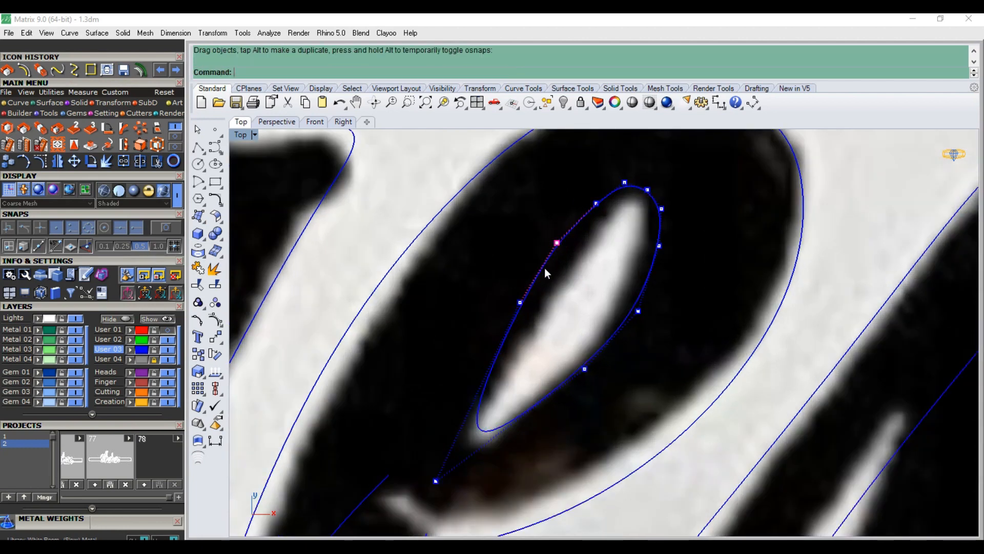
{"action": "left_click_drag", "start_coordinate": [520, 303], "coordinate": [487, 383]}
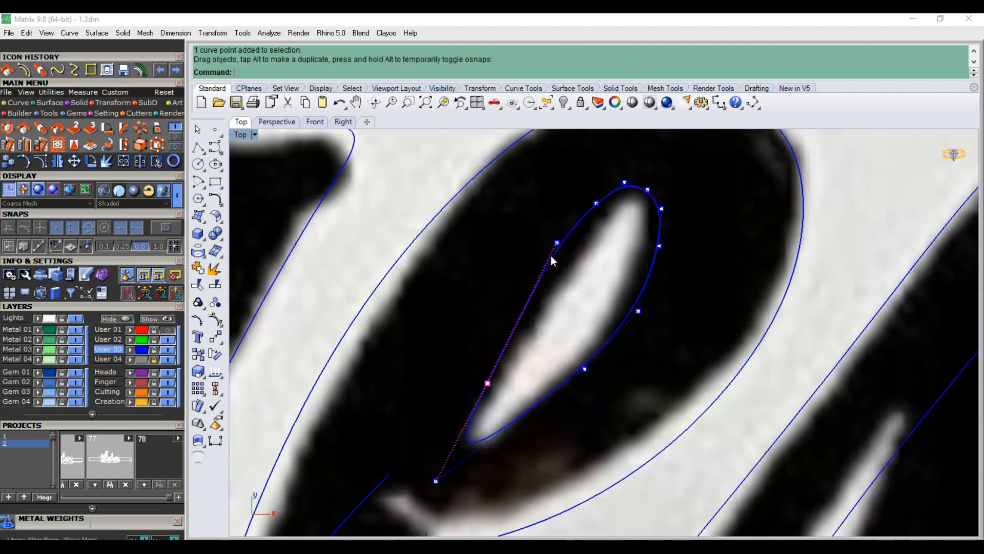
Nudge the eye curve's upper-left, top and lower-right control points closer to the white opening, and hide the control points
{"action": "left_click_drag", "start_coordinate": [557, 242], "coordinate": [554, 260]}
{"action": "left_click_drag", "start_coordinate": [596, 204], "coordinate": [592, 217]}
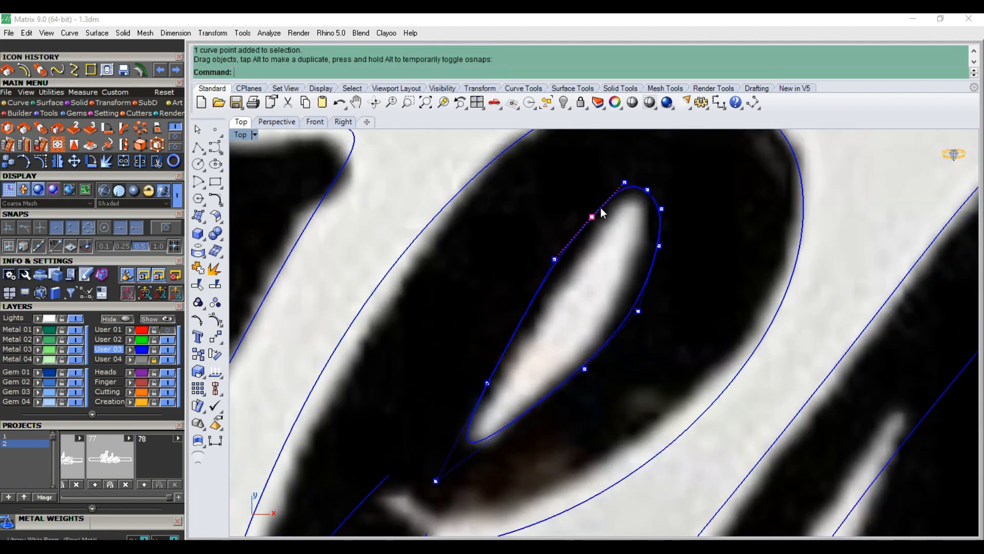
{"action": "left_click_drag", "start_coordinate": [625, 182], "coordinate": [622, 192]}
{"action": "left_click_drag", "start_coordinate": [555, 260], "coordinate": [544, 287]}
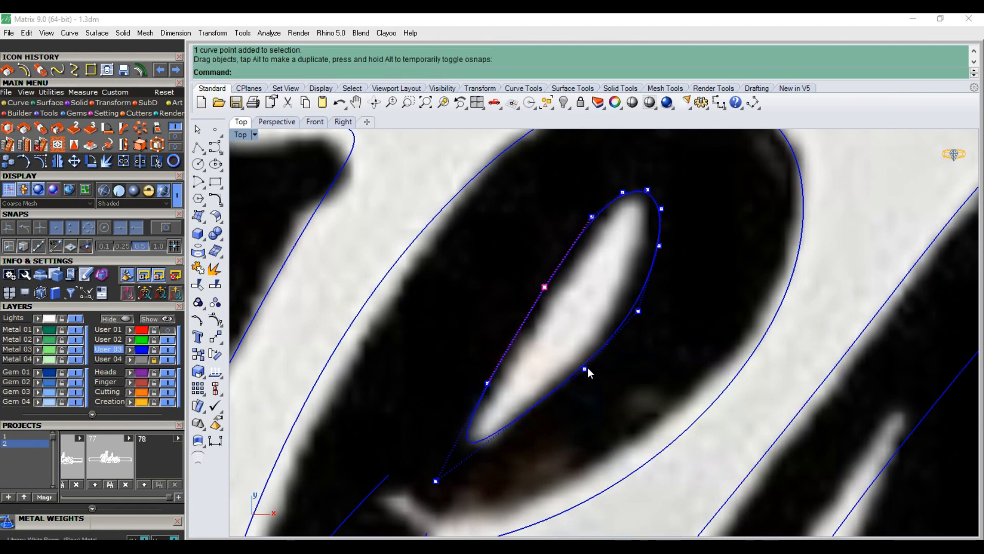
{"action": "left_click_drag", "start_coordinate": [585, 369], "coordinate": [574, 388]}
{"action": "key", "text": "Escape"}
{"action": "key", "text": "Escape"}
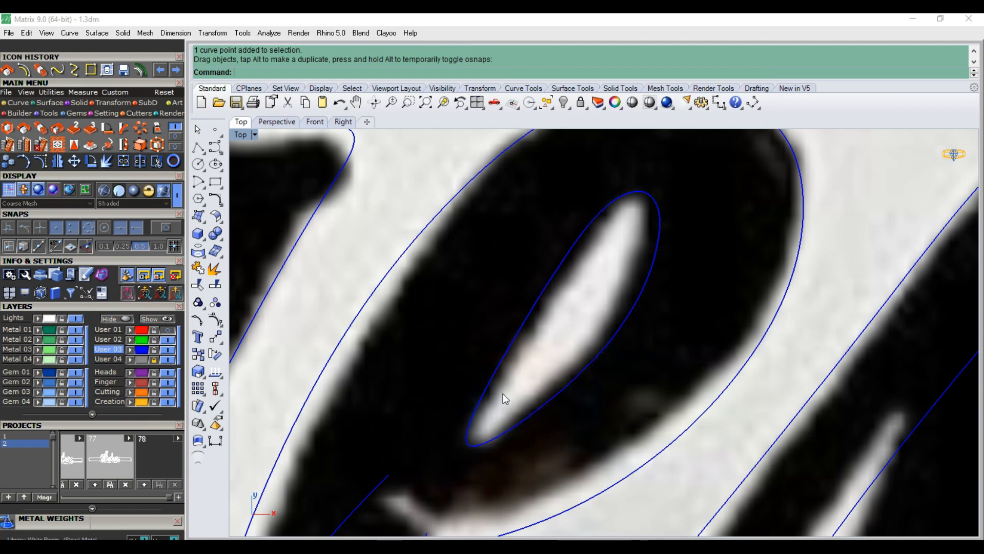
Trace the i's left edge from the stroke junction down around the bottom bend and up into the d's bowl with an interpolated curve
{"action": "scroll", "coordinate": [590, 272], "scroll_direction": "down", "scroll_amount": 3}
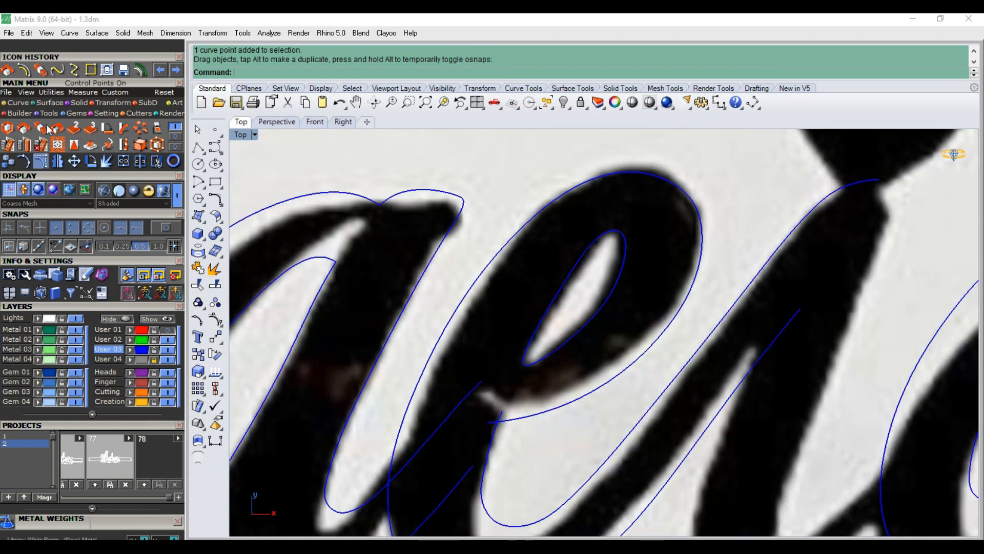
{"action": "left_click", "coordinate": [72, 70]}
{"action": "scroll", "coordinate": [428, 195], "scroll_direction": "down", "scroll_amount": 6}
{"action": "right_click_drag", "start_coordinate": [595, 262], "coordinate": [580, 258]}
{"action": "scroll", "coordinate": [523, 264], "scroll_direction": "up", "scroll_amount": 3}
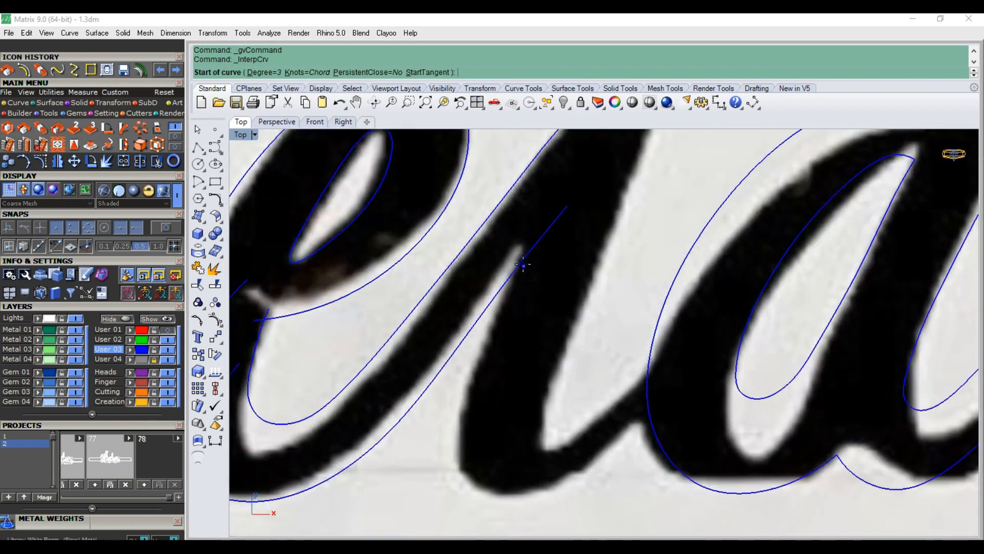
{"action": "left_click", "coordinate": [519, 249]}
{"action": "left_click", "coordinate": [468, 365]}
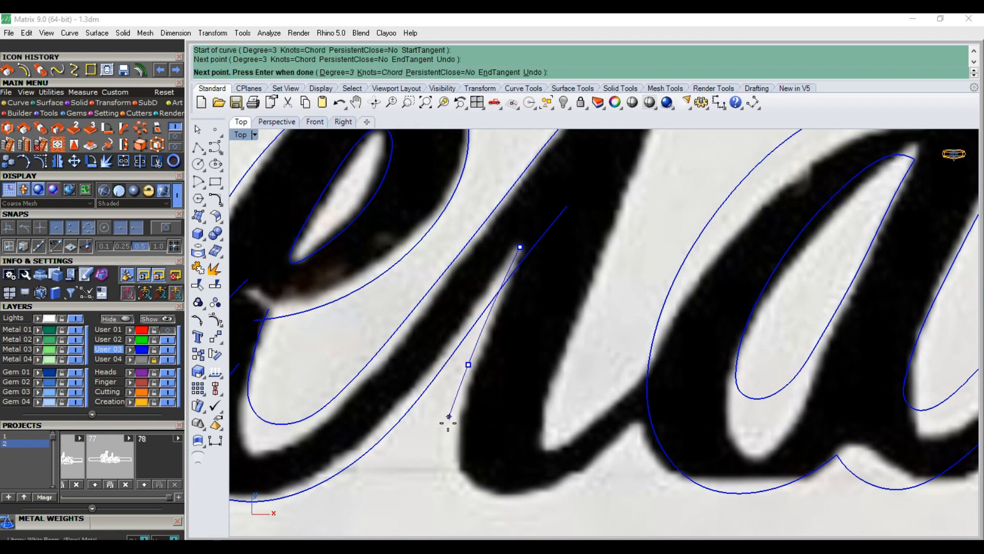
{"action": "left_click", "coordinate": [456, 444]}
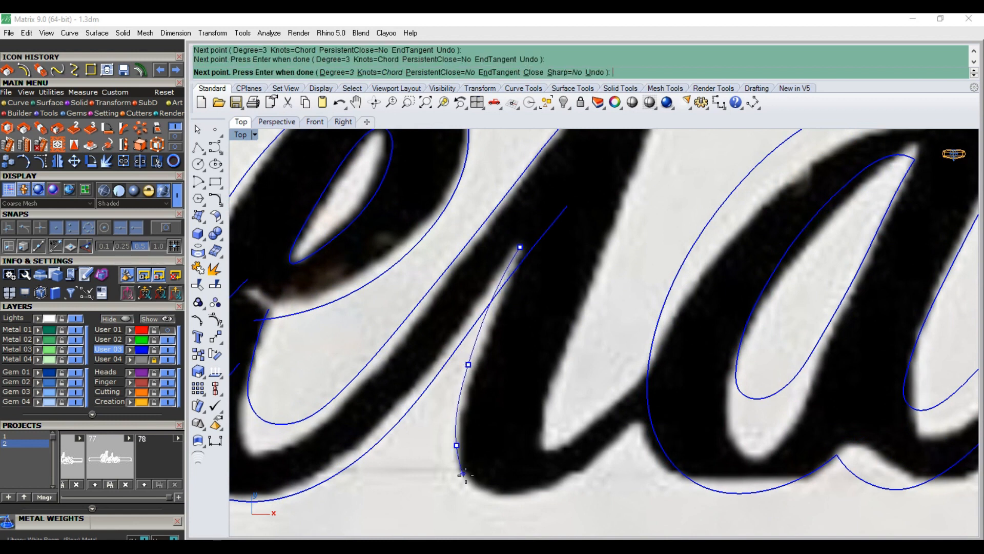
{"action": "left_click", "coordinate": [522, 501]}
{"action": "left_click", "coordinate": [626, 455]}
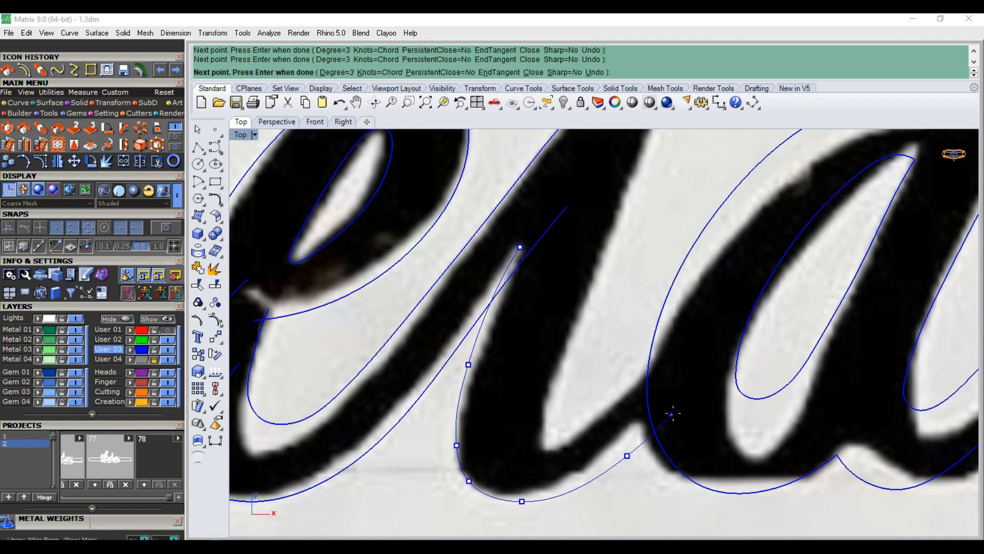
{"action": "left_click", "coordinate": [712, 372]}
{"action": "right_click", "coordinate": [712, 372]}
Trace the i's right edge from its top down around the inner bend and up across the d's bowl with an interpolated curve
{"action": "right_click_drag", "start_coordinate": [618, 245], "coordinate": [627, 176]}
{"action": "right_click", "coordinate": [628, 204]}
{"action": "left_click", "coordinate": [637, 189]}
{"action": "left_click", "coordinate": [582, 319]}
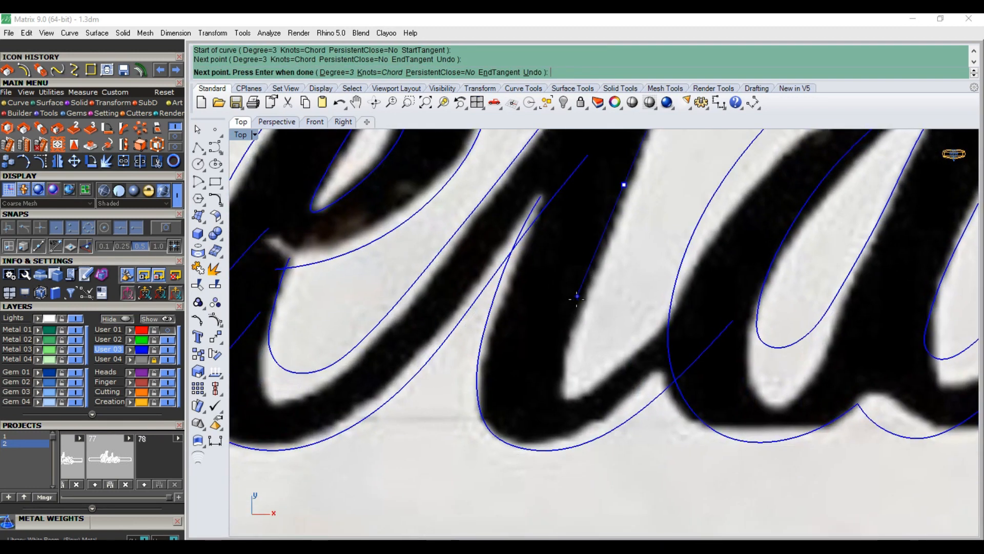
{"action": "left_click", "coordinate": [577, 302]}
{"action": "left_click", "coordinate": [562, 350]}
{"action": "left_click", "coordinate": [568, 363]}
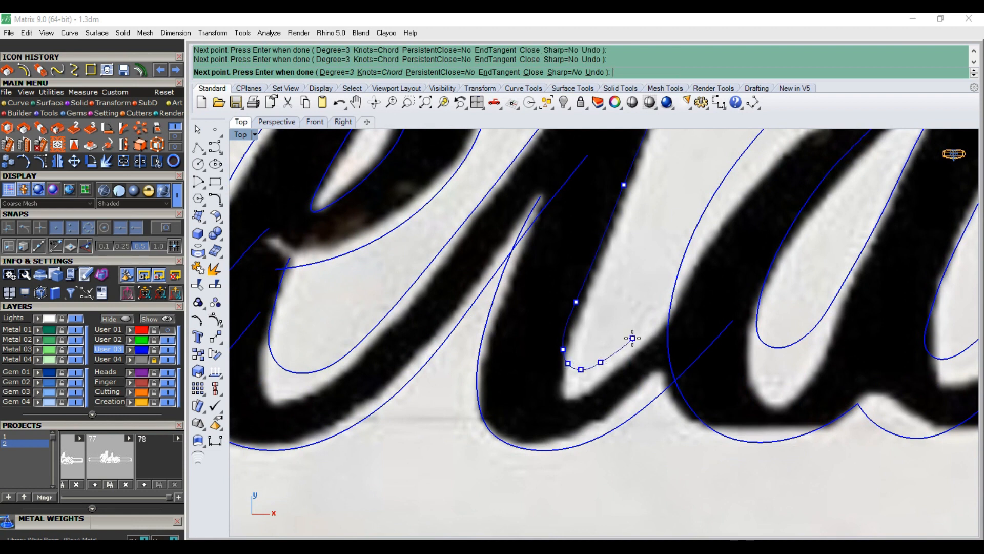
{"action": "left_click", "coordinate": [728, 239]}
{"action": "right_click", "coordinate": [716, 249]}
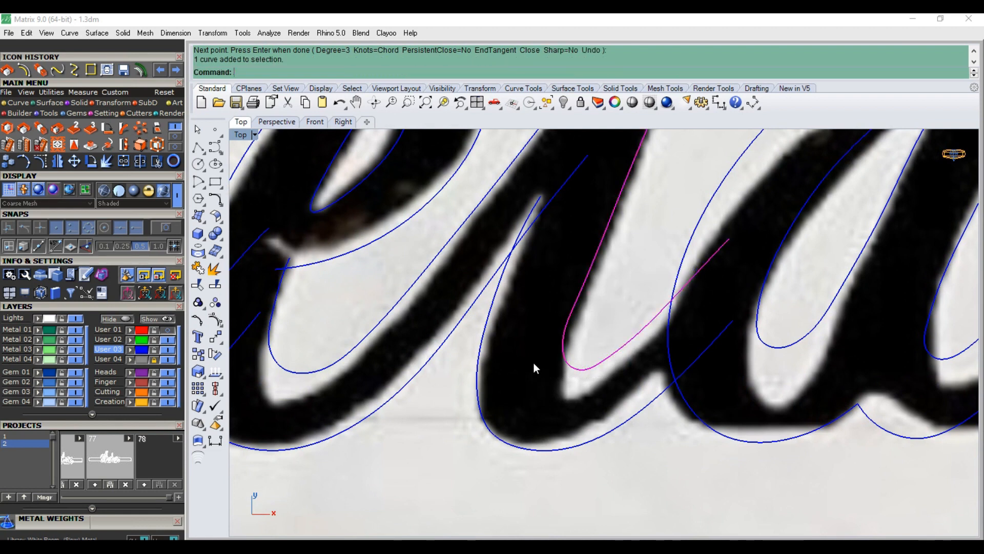
Show the control points of the i's right-edge curve and shift the four points along its connecting stroke slightly upward
{"action": "left_click", "coordinate": [58, 161]}
{"action": "left_click_drag", "start_coordinate": [559, 337], "coordinate": [736, 232]}
{"action": "left_click_drag", "start_coordinate": [687, 282], "coordinate": [693, 264]}
{"action": "scroll", "coordinate": [577, 339], "scroll_direction": "down", "scroll_amount": 8}
{"action": "key", "text": "Escape"}
{"action": "key", "text": "Escape"}
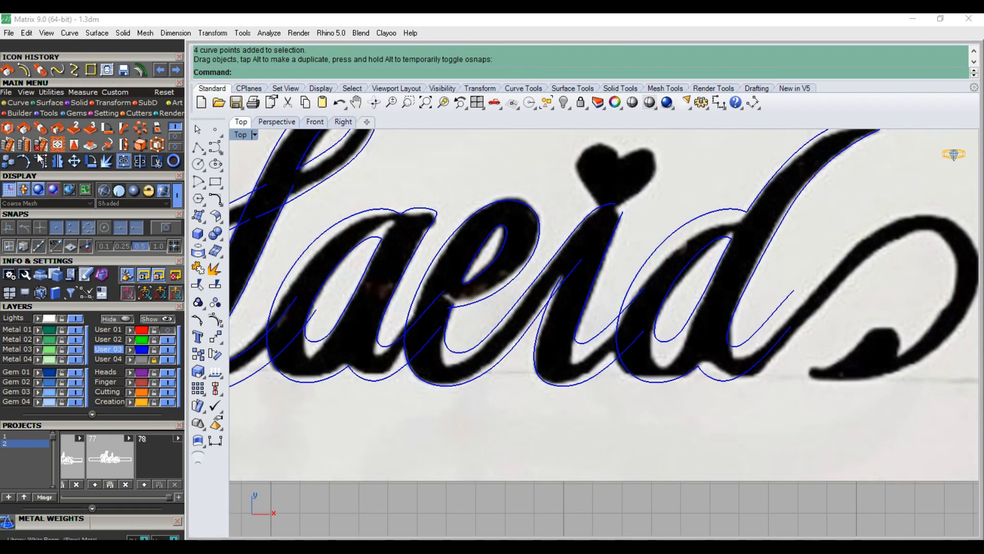
Trace the end flourish's outer edge from the d's upper exit stroke over the loop and around to the tail's tip with an interpolated curve
{"action": "left_click", "coordinate": [73, 71]}
{"action": "right_click_drag", "start_coordinate": [816, 284], "coordinate": [619, 311]}
{"action": "scroll", "coordinate": [620, 311], "scroll_direction": "up", "scroll_amount": 4}
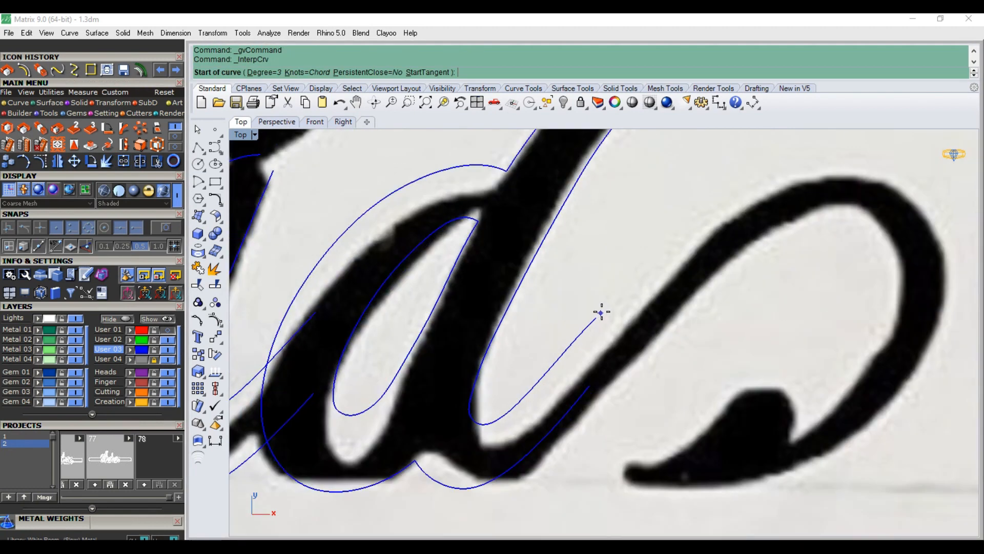
{"action": "left_click", "coordinate": [602, 311]}
{"action": "left_click", "coordinate": [678, 228]}
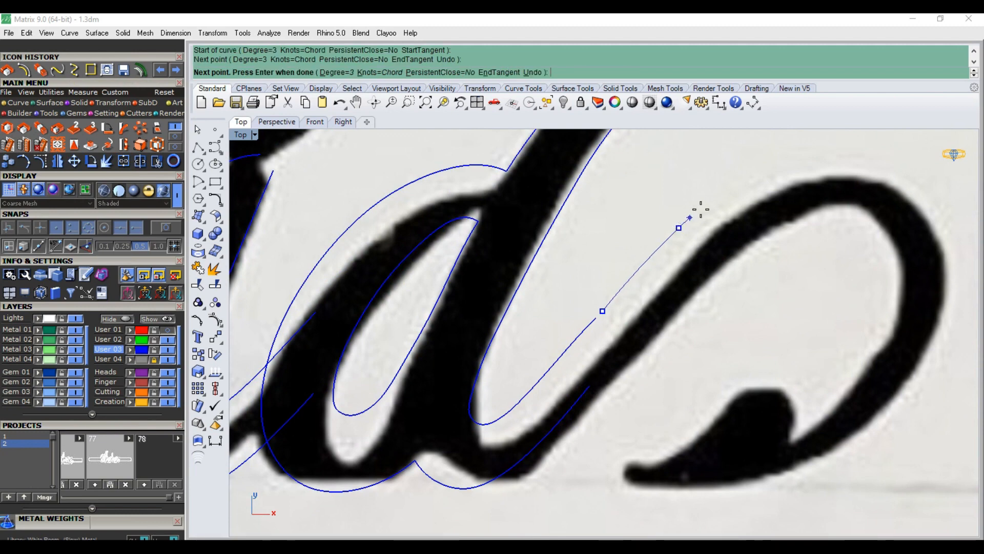
{"action": "right_click_drag", "start_coordinate": [699, 208], "coordinate": [539, 266]}
{"action": "left_click", "coordinate": [628, 221]}
{"action": "left_click", "coordinate": [712, 218]}
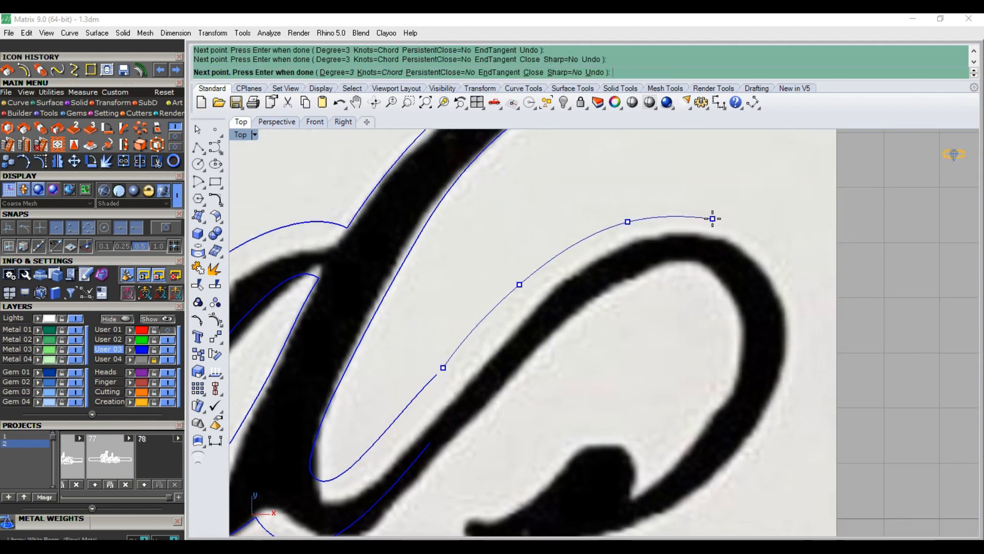
{"action": "left_click", "coordinate": [777, 264]}
{"action": "left_click", "coordinate": [798, 358]}
{"action": "right_click_drag", "start_coordinate": [692, 510], "coordinate": [744, 402]}
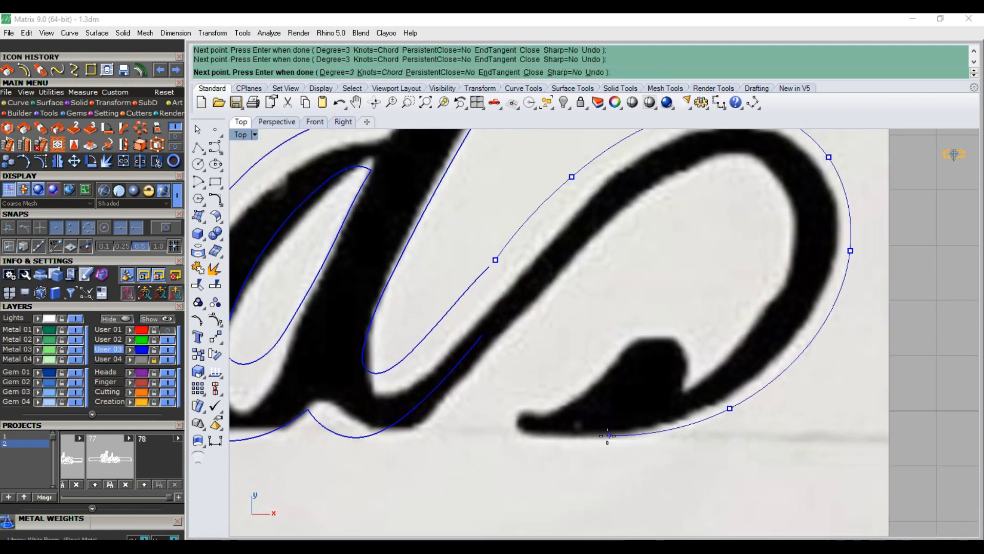
{"action": "left_click", "coordinate": [526, 432]}
{"action": "key", "text": "Return"}
Trace the upper edge of the flourish's teardrop end from the tail's tip over the drop and down into the stroke with an interpolated curve
{"action": "scroll", "coordinate": [528, 420], "scroll_direction": "up", "scroll_amount": 2}
{"action": "key", "text": "Return"}
{"action": "left_click", "coordinate": [527, 412]}
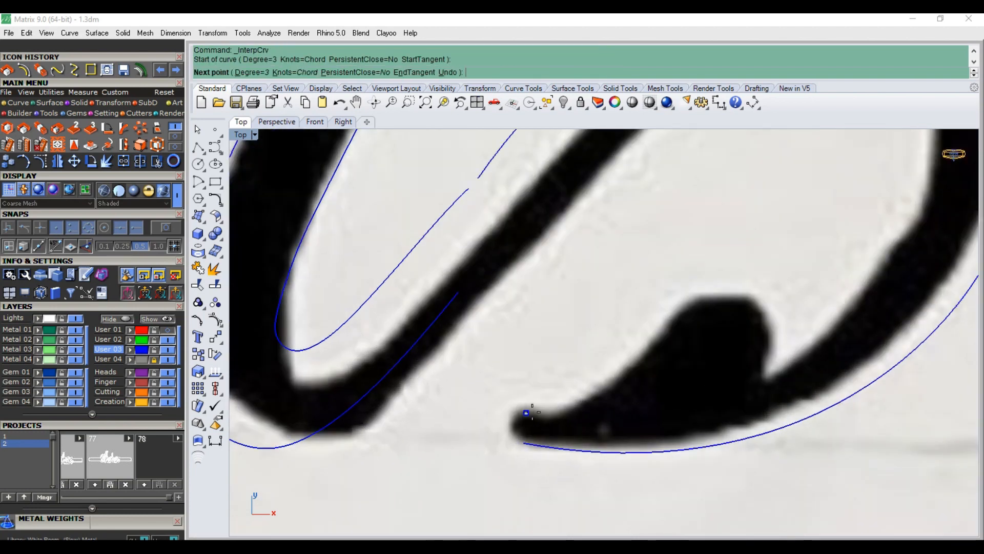
{"action": "left_click", "coordinate": [577, 404]}
{"action": "left_click", "coordinate": [660, 323]}
{"action": "left_click", "coordinate": [700, 288]}
{"action": "left_click", "coordinate": [700, 288]}
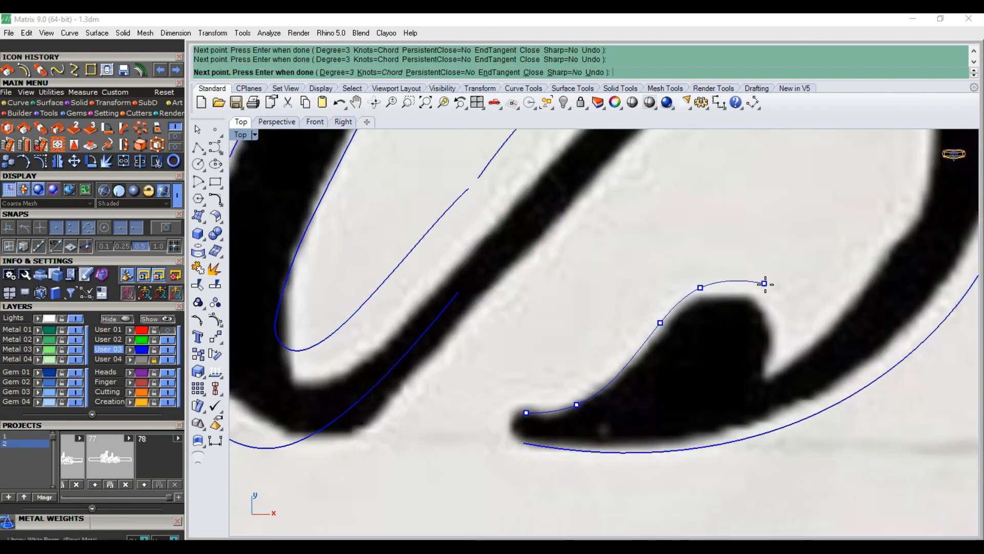
{"action": "left_click", "coordinate": [776, 401]}
{"action": "key", "text": "Return"}
Trace the flourish's inner edge from beside the teardrop around the loop and down to the d's lower exit stroke with an interpolated curve
{"action": "key", "text": "Return"}
{"action": "left_click", "coordinate": [777, 355]}
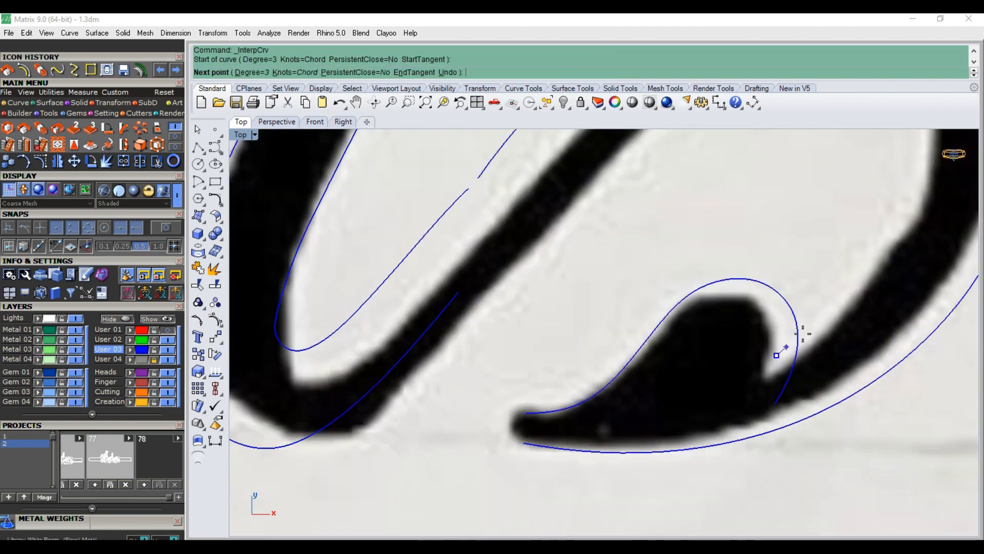
{"action": "right_click_drag", "start_coordinate": [852, 289], "coordinate": [764, 376]}
{"action": "left_click", "coordinate": [775, 369]}
{"action": "right_click_drag", "start_coordinate": [814, 279], "coordinate": [798, 378]}
{"action": "left_click", "coordinate": [813, 345]}
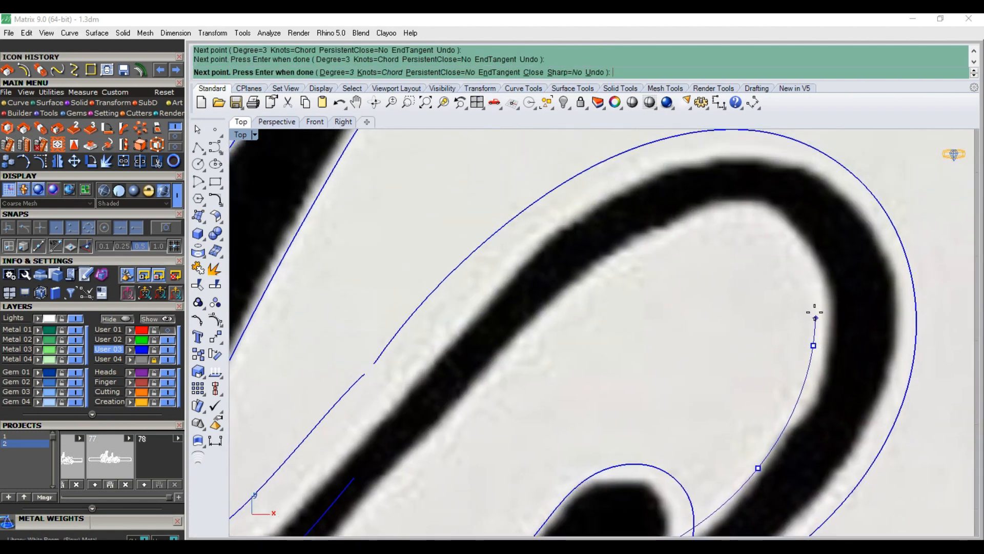
{"action": "left_click", "coordinate": [806, 271]}
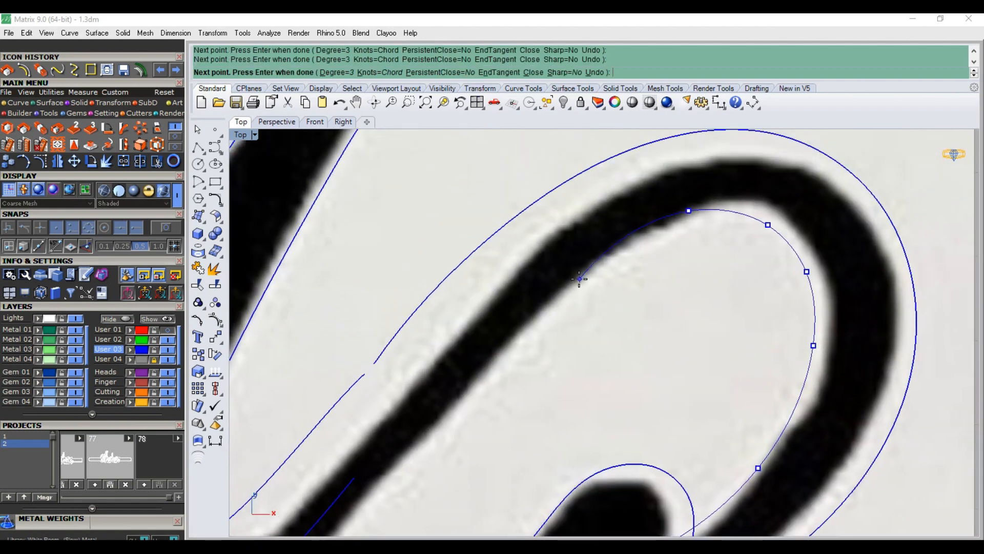
{"action": "right_click_drag", "start_coordinate": [516, 317], "coordinate": [605, 256]}
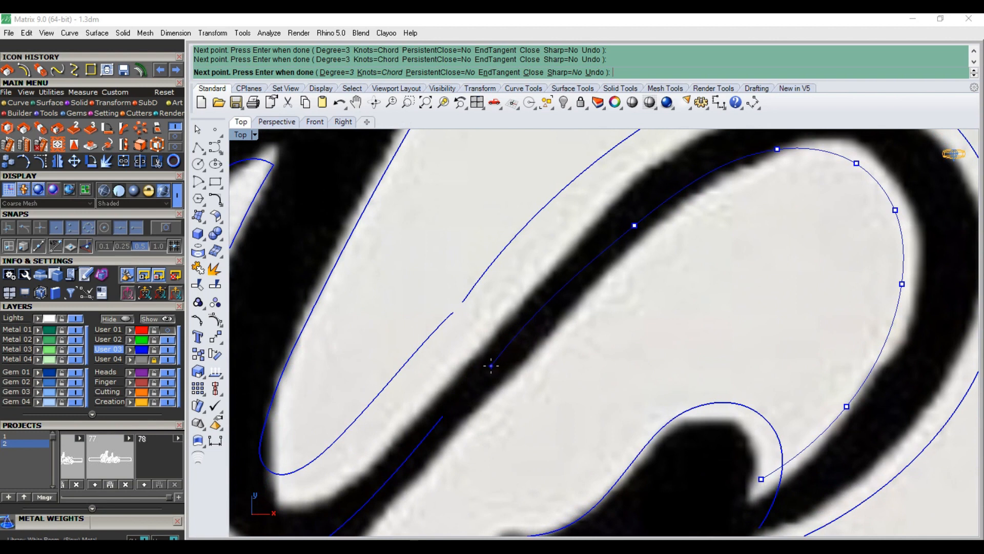
{"action": "right_click", "coordinate": [449, 406]}
Pull back the flourish outer curve's start point, delete the clustered points near the d's upper exit stroke end, and realign its end point
{"action": "left_click", "coordinate": [463, 302]}
{"action": "left_click", "coordinate": [40, 161]}
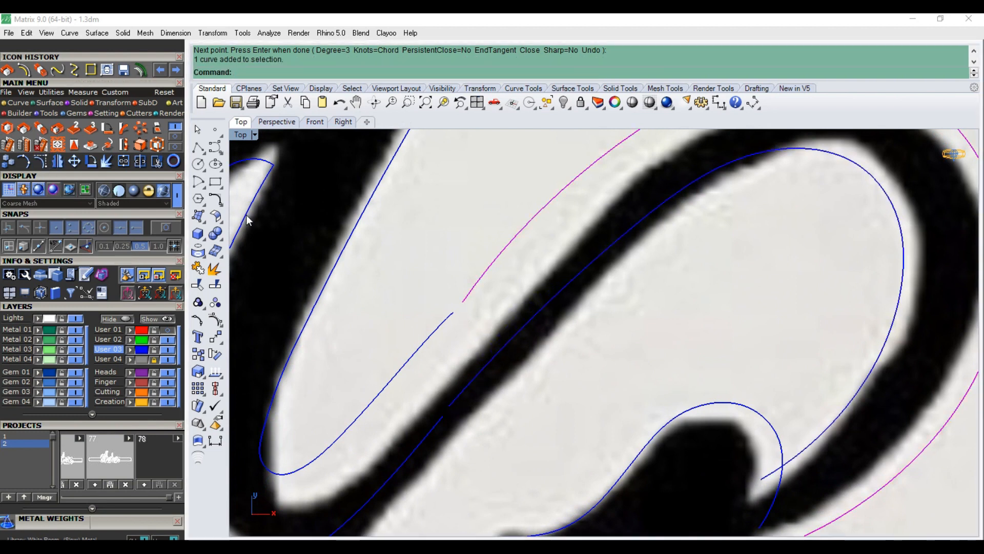
{"action": "left_click_drag", "start_coordinate": [458, 301], "coordinate": [473, 283]}
{"action": "left_click", "coordinate": [454, 312]}
{"action": "key", "text": "F10"}
{"action": "left_click", "coordinate": [453, 312]}
{"action": "left_click_drag", "start_coordinate": [392, 358], "coordinate": [453, 304]}
{"action": "key", "text": "Delete"}
{"action": "left_click", "coordinate": [454, 311]}
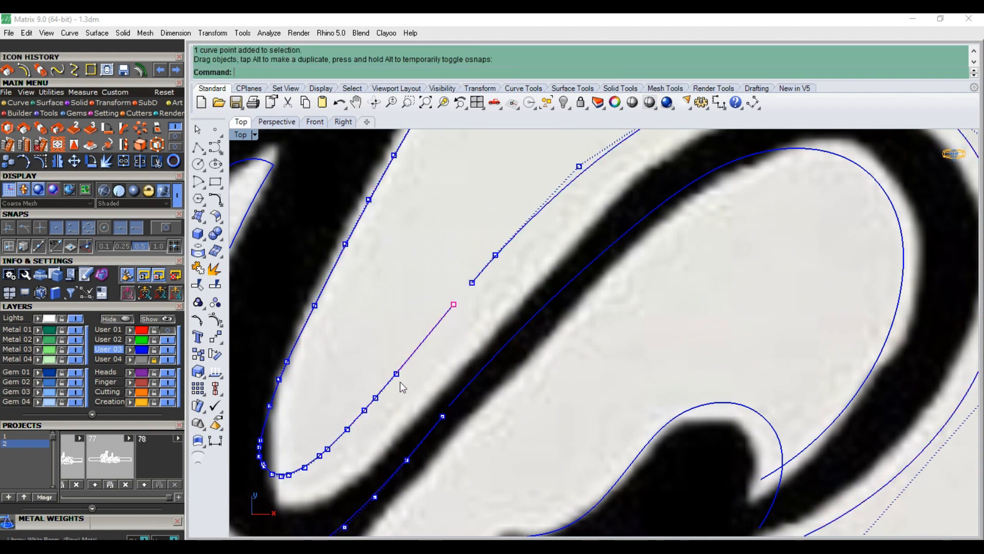
Trace the left half of the heart dot with an interpolated curve from its lower tip around the lobe to the center notch
{"action": "scroll", "coordinate": [661, 341], "scroll_direction": "down", "scroll_amount": 5}
{"action": "scroll", "coordinate": [661, 340], "scroll_direction": "down", "scroll_amount": 4}
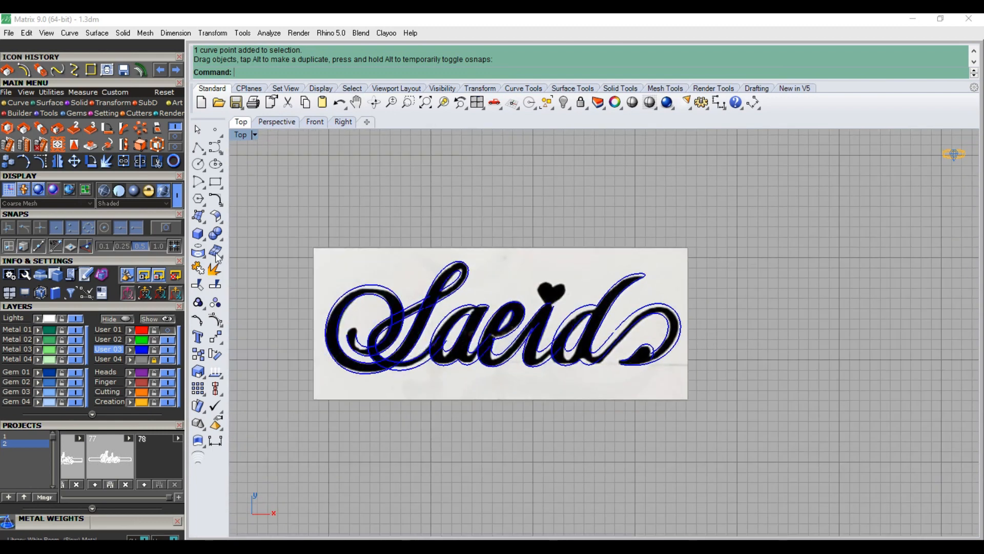
{"action": "left_click", "coordinate": [57, 70]}
{"action": "scroll", "coordinate": [513, 290], "scroll_direction": "up", "scroll_amount": 2}
{"action": "scroll", "coordinate": [521, 290], "scroll_direction": "up", "scroll_amount": 6}
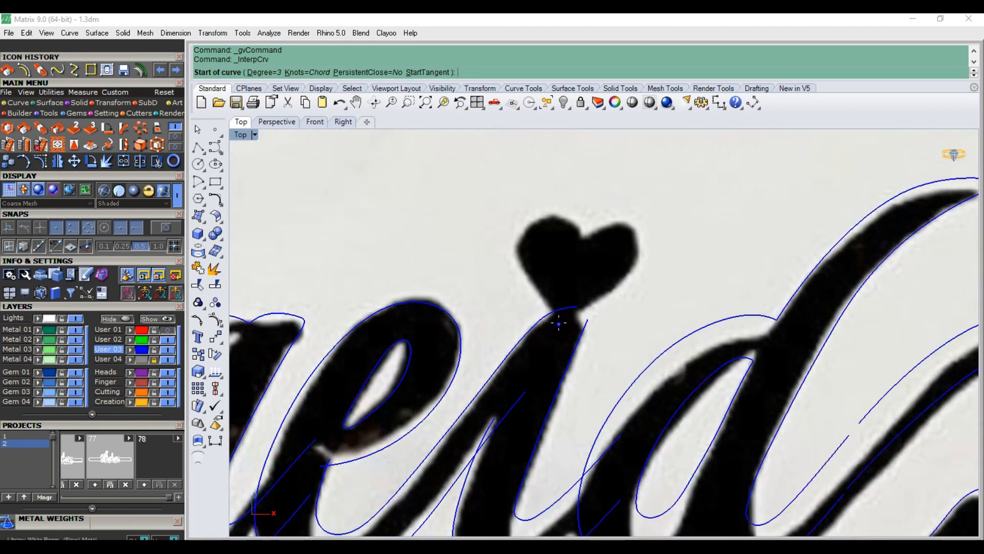
{"action": "left_click", "coordinate": [554, 317]}
{"action": "left_click", "coordinate": [524, 268]}
{"action": "right_click_drag", "start_coordinate": [493, 219], "coordinate": [537, 326]}
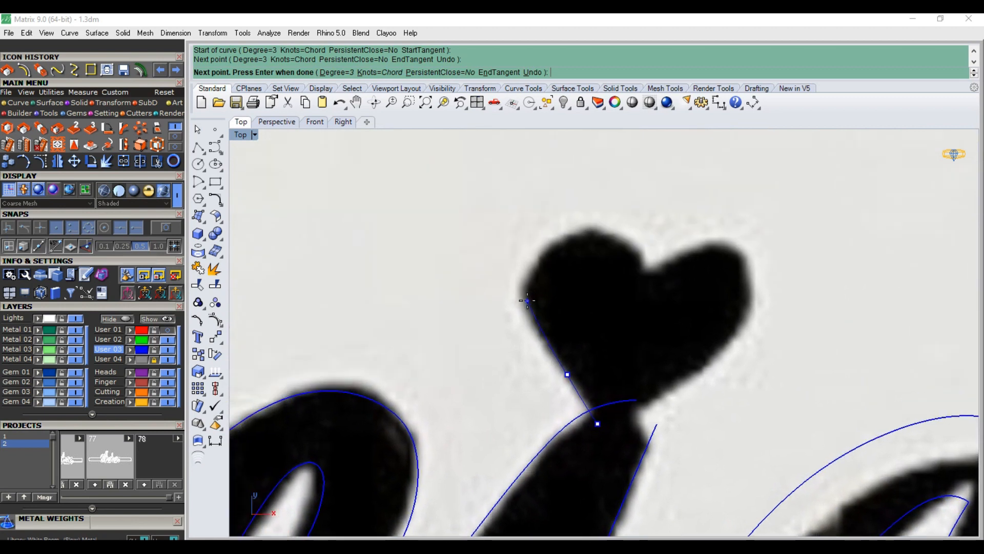
{"action": "left_click", "coordinate": [528, 299]}
{"action": "left_click", "coordinate": [533, 252]}
{"action": "left_click", "coordinate": [576, 224]}
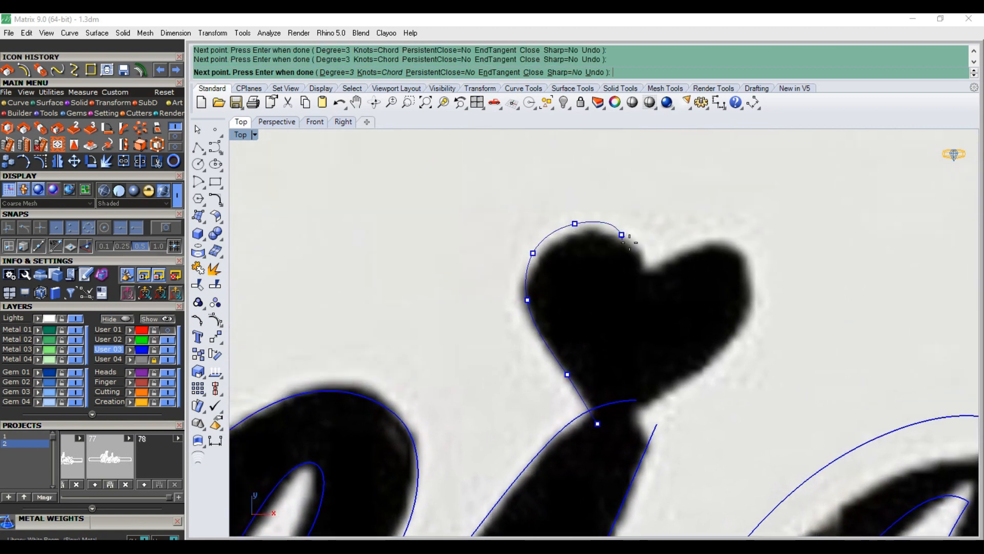
{"action": "left_click", "coordinate": [649, 281]}
{"action": "right_click", "coordinate": [639, 227]}
Mirror the half-heart curve across an axis from the heart's notch to its lower tip to form the other half
{"action": "left_click", "coordinate": [608, 227]}
{"action": "left_click", "coordinate": [57, 161]}
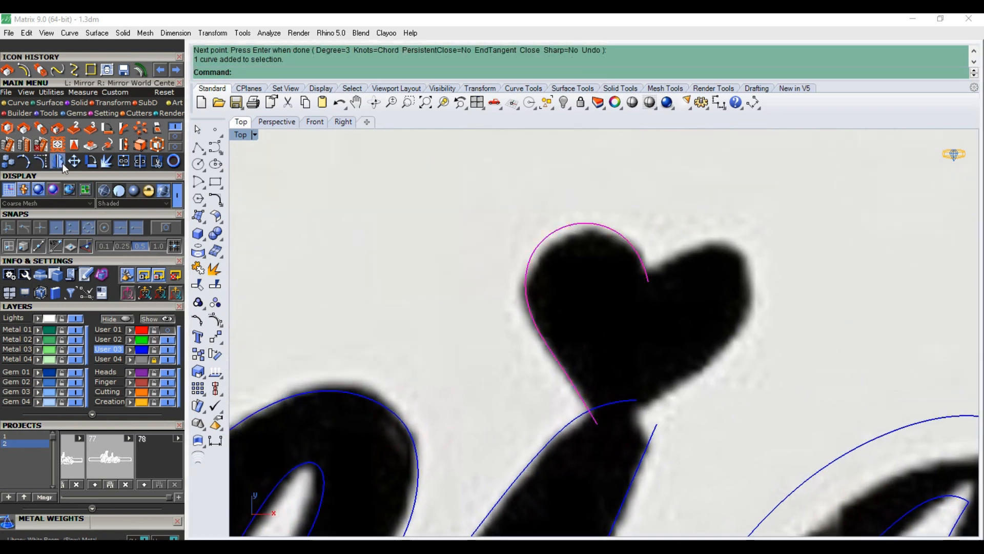
{"action": "left_click", "coordinate": [645, 274]}
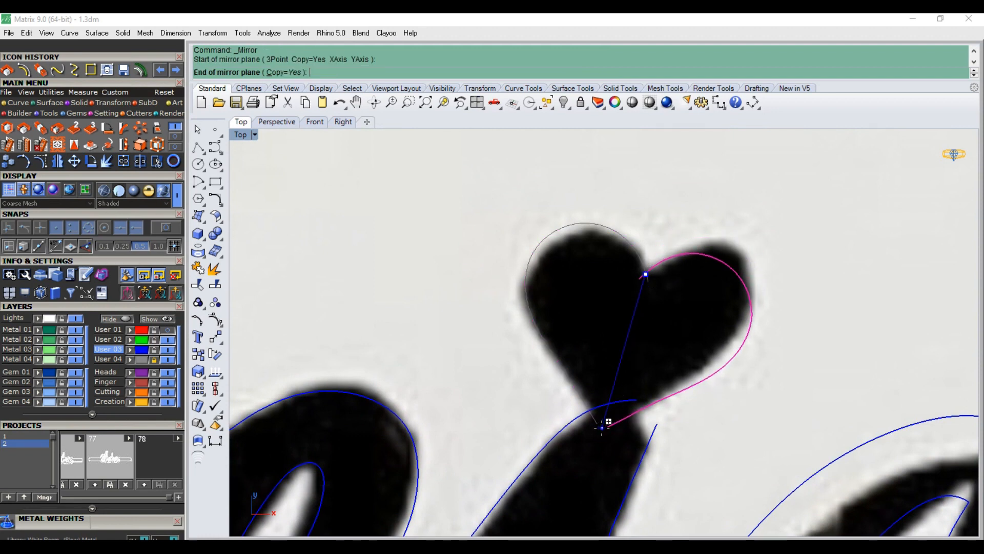
{"action": "left_click", "coordinate": [609, 421]}
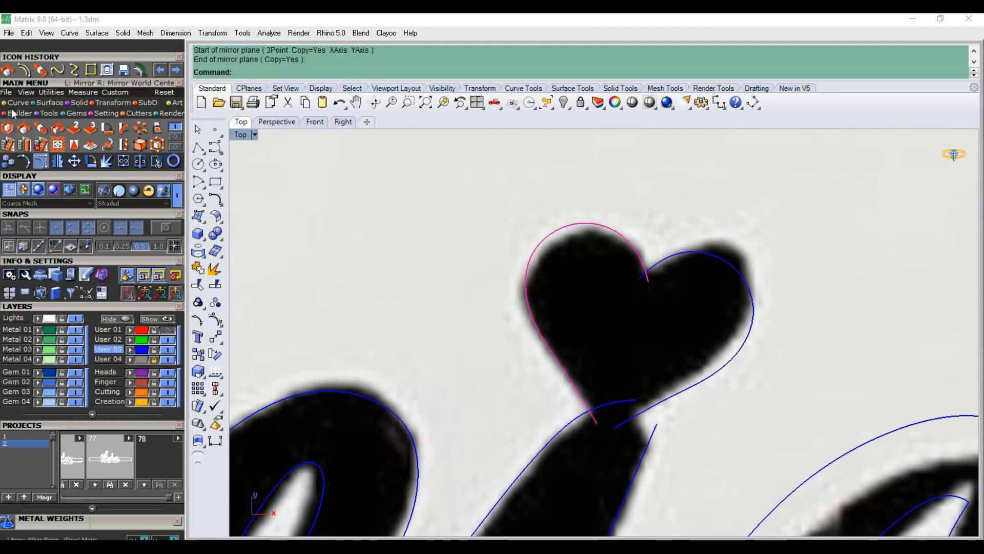
Close the open top of the i below the heart with a curvature blend between its two stroke edges
{"action": "left_click", "coordinate": [57, 70]}
{"action": "left_click", "coordinate": [634, 401]}
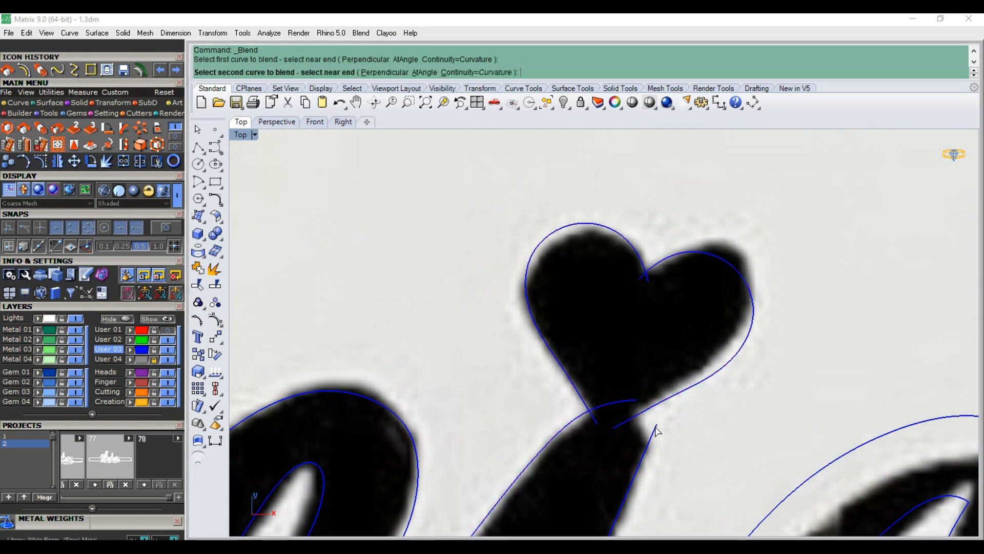
{"action": "left_click", "coordinate": [655, 429]}
Bridge the gap between the d's upper exit stroke and the flourish's outer curve with a curvature blend
{"action": "scroll", "coordinate": [646, 284], "scroll_direction": "down", "scroll_amount": 8}
{"action": "scroll", "coordinate": [647, 288], "scroll_direction": "down", "scroll_amount": 2}
{"action": "right_click_drag", "start_coordinate": [794, 388], "coordinate": [647, 313]}
{"action": "scroll", "coordinate": [666, 327], "scroll_direction": "up", "scroll_amount": 4}
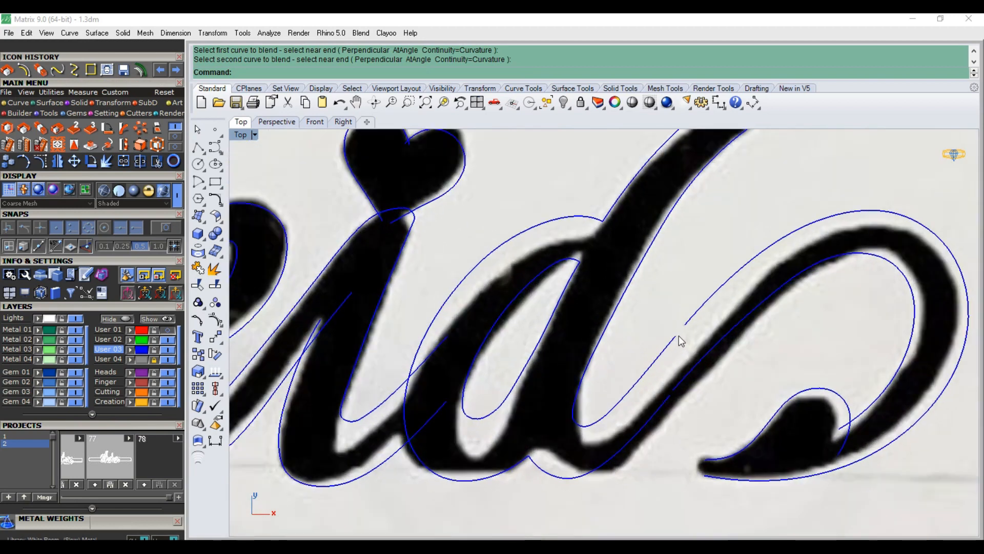
{"action": "right_click", "coordinate": [682, 339]}
{"action": "left_click", "coordinate": [674, 339]}
{"action": "left_click", "coordinate": [686, 323]}
{"action": "left_click", "coordinate": [683, 333]}
{"action": "left_click", "coordinate": [685, 331]}
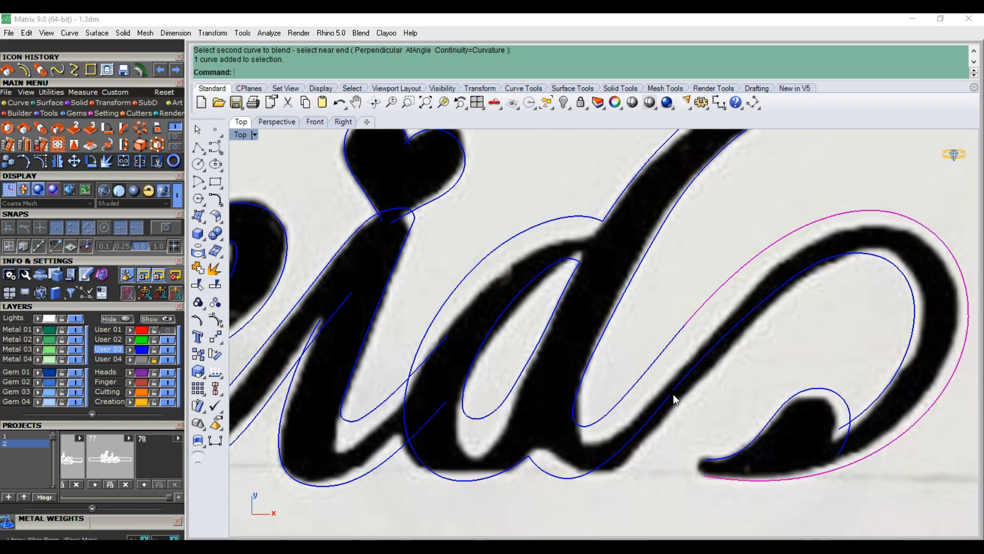
{"action": "key", "text": "Escape"}
Blend the d's lower exit stroke into the flourish's inner curve, and close the flourish's open tail tip with another blend
{"action": "right_click", "coordinate": [667, 401]}
{"action": "left_click", "coordinate": [666, 401]}
{"action": "left_click", "coordinate": [677, 386]}
{"action": "scroll", "coordinate": [730, 361], "scroll_direction": "down", "scroll_amount": 4}
{"action": "scroll", "coordinate": [734, 365], "scroll_direction": "up", "scroll_amount": 3}
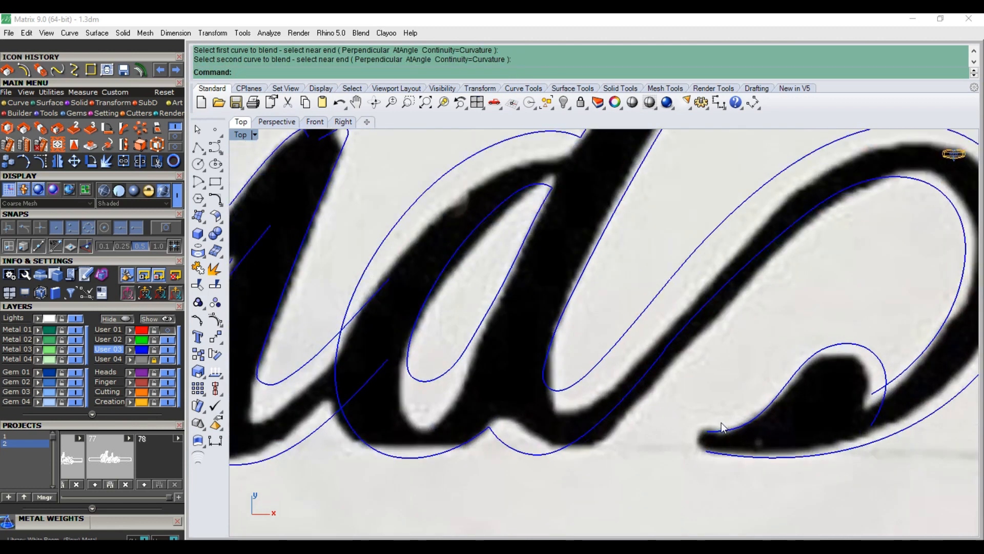
{"action": "right_click", "coordinate": [717, 430]}
{"action": "left_click", "coordinate": [716, 440]}
{"action": "left_click", "coordinate": [717, 460]}
Hide the User 04 layer with the reference image and close the initial capital's open inner curl end with a blend
{"action": "scroll", "coordinate": [717, 453], "scroll_direction": "down", "scroll_amount": 5}
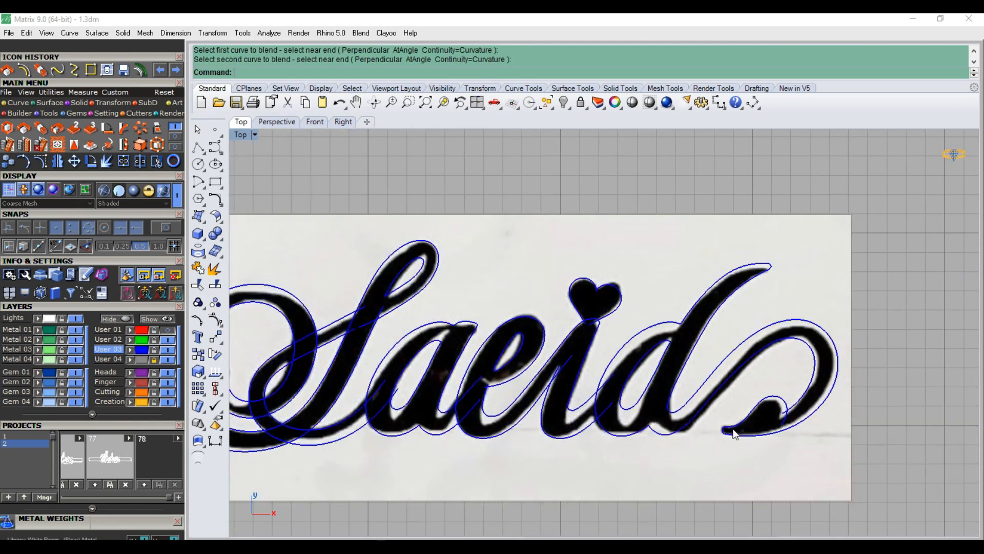
{"action": "right_click_drag", "start_coordinate": [494, 380], "coordinate": [616, 358]}
{"action": "left_click", "coordinate": [168, 359]}
{"action": "scroll", "coordinate": [328, 349], "scroll_direction": "up", "scroll_amount": 3}
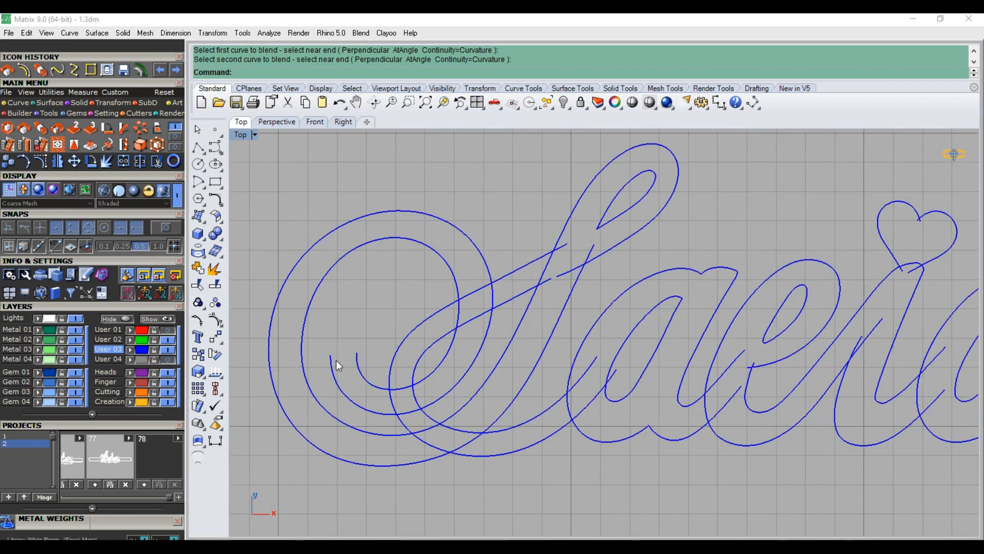
{"action": "right_click", "coordinate": [337, 360]}
{"action": "left_click", "coordinate": [342, 359]}
{"action": "left_click", "coordinate": [359, 362]}
{"action": "scroll", "coordinate": [410, 338], "scroll_direction": "down", "scroll_amount": 5}
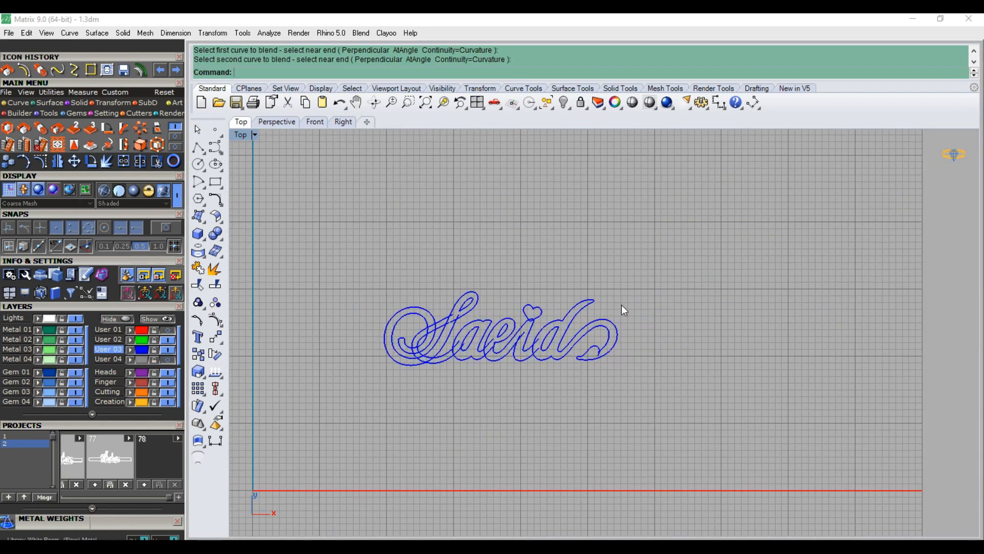
Select all the lettering curves and trim the overlapping segments where the initial capital's strokes cross its spiral
{"action": "left_click_drag", "start_coordinate": [293, 413], "coordinate": [292, 408]}
{"action": "key", "text": "ctrl+t"}
{"action": "scroll", "coordinate": [417, 351], "scroll_direction": "up", "scroll_amount": 5}
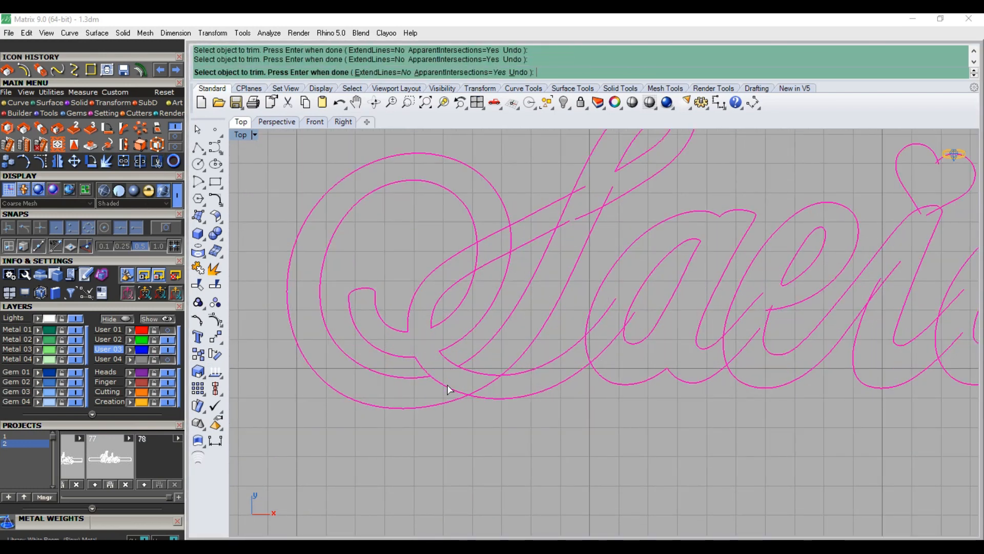
{"action": "left_click", "coordinate": [473, 265]}
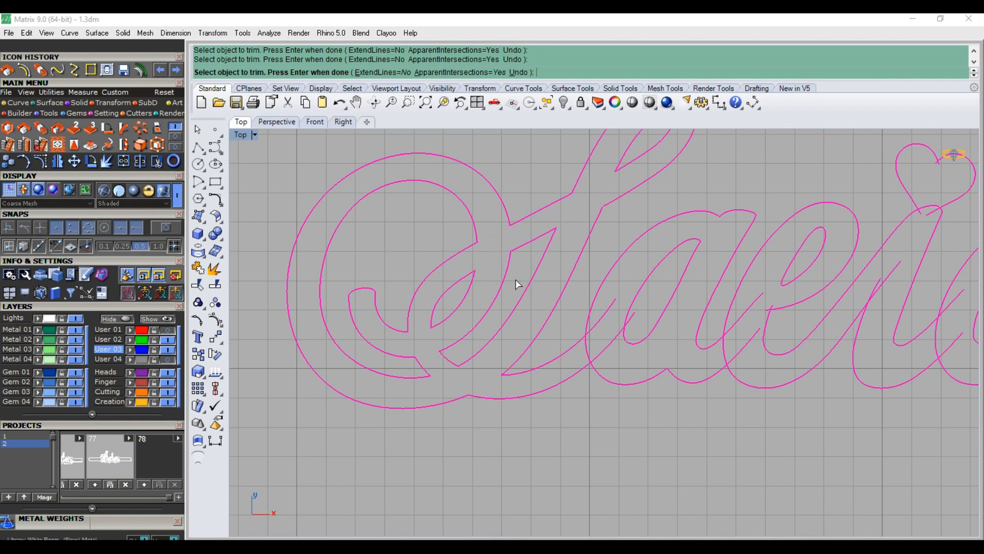
Trim the overlapping segments where the initial capital meets the a and where the a meets the e
{"action": "scroll", "coordinate": [453, 287], "scroll_direction": "down", "scroll_amount": 5}
{"action": "scroll", "coordinate": [497, 316], "scroll_direction": "up", "scroll_amount": 4}
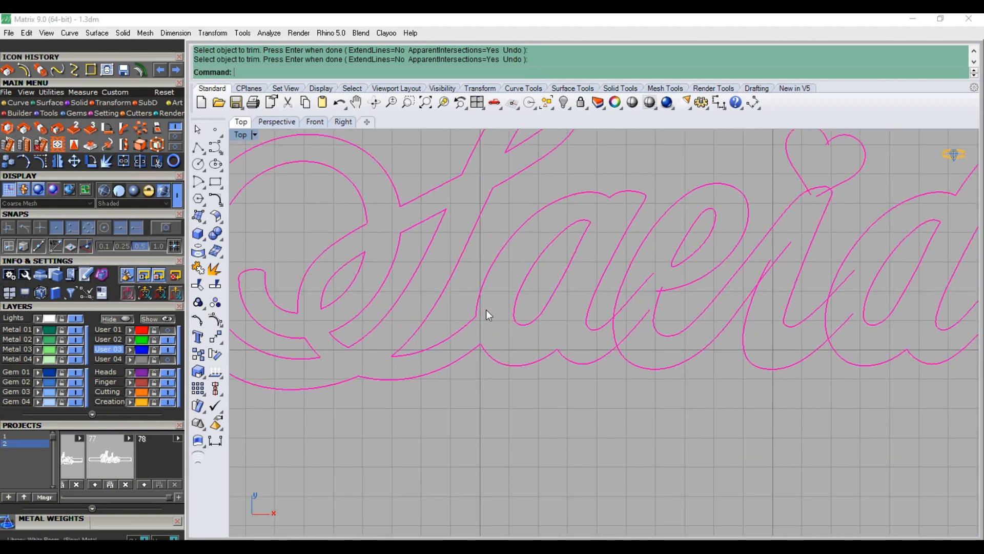
{"action": "scroll", "coordinate": [486, 310], "scroll_direction": "down", "scroll_amount": 5}
{"action": "scroll", "coordinate": [510, 334], "scroll_direction": "up", "scroll_amount": 6}
{"action": "left_click", "coordinate": [488, 336]}
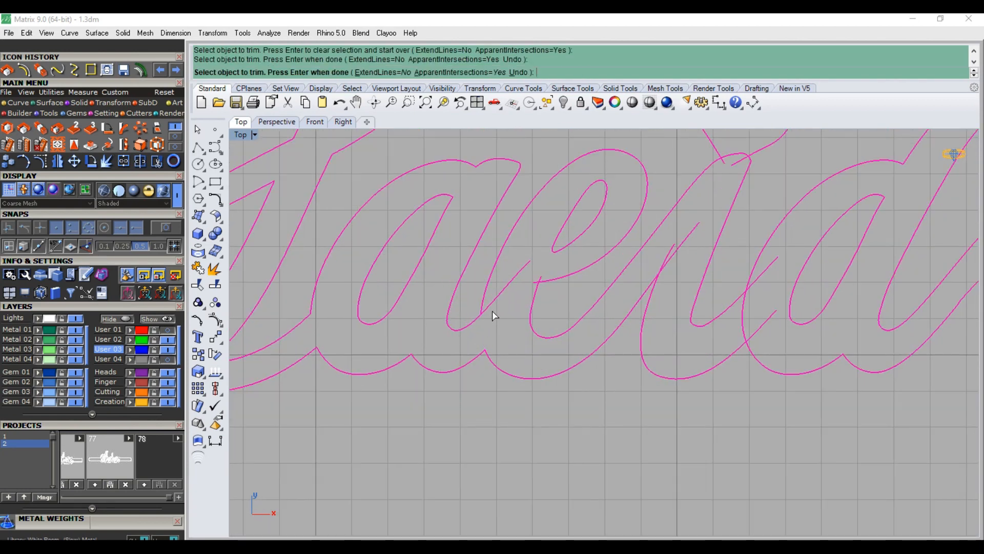
{"action": "left_click", "coordinate": [508, 285]}
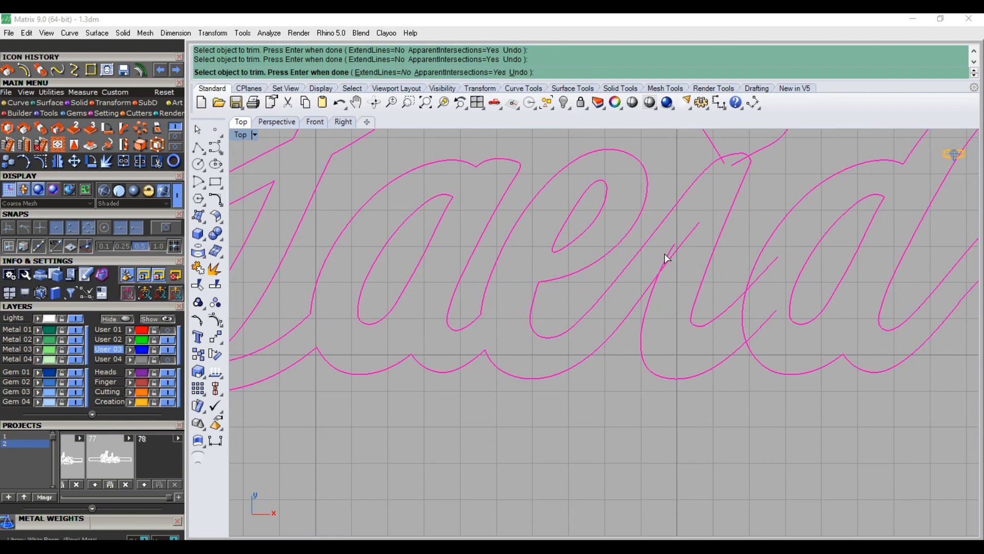
Trim the excess ends where the heart joins the top of the i and where its two lobes cross at the notch
{"action": "scroll", "coordinate": [535, 318], "scroll_direction": "down", "scroll_amount": 5}
{"action": "scroll", "coordinate": [553, 272], "scroll_direction": "up", "scroll_amount": 6}
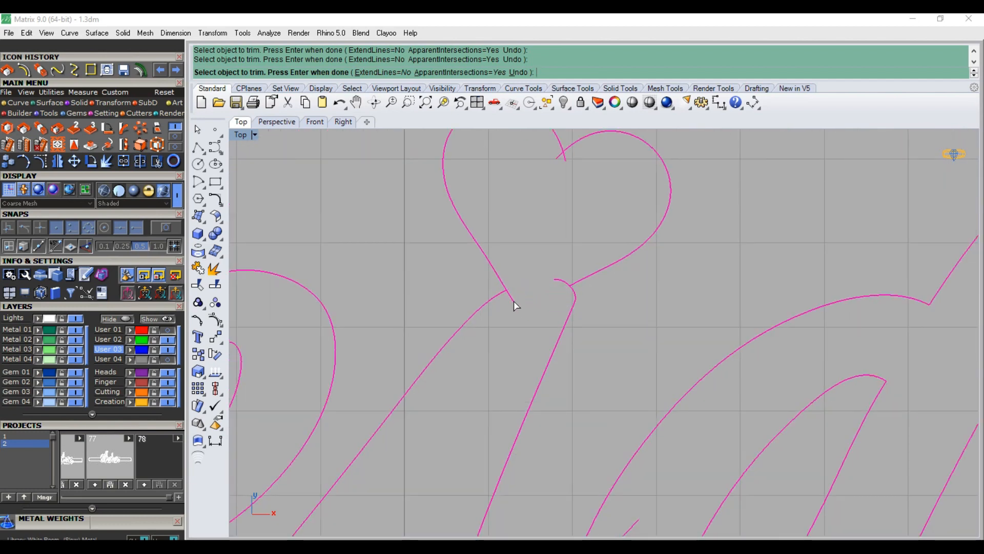
{"action": "left_click", "coordinate": [562, 281]}
{"action": "left_click", "coordinate": [566, 159]}
{"action": "left_click", "coordinate": [561, 158]}
{"action": "right_click", "coordinate": [563, 161]}
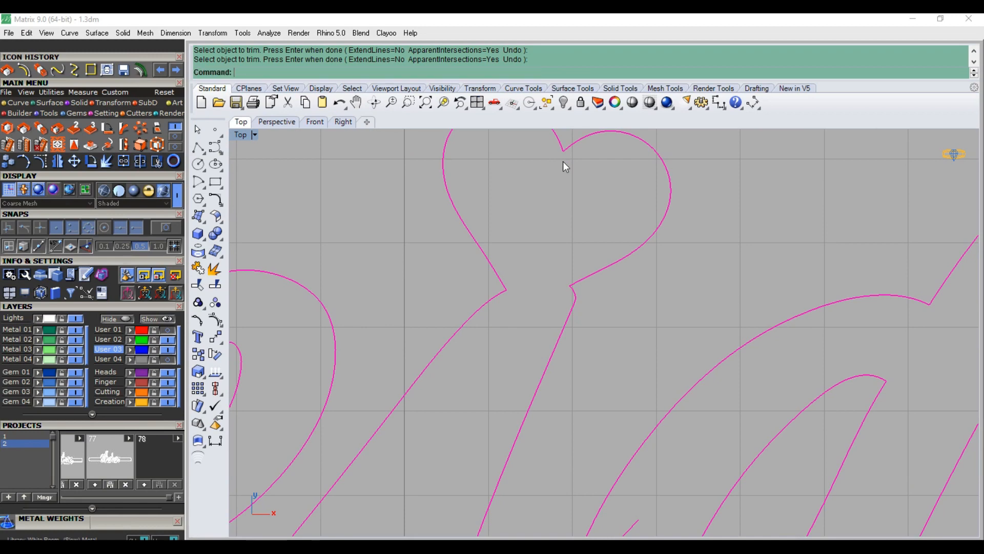
Trim the remaining overlaps around the lower joints of the i and d and the crossing ends beside the flourish's teardrop
{"action": "right_click", "coordinate": [563, 161]}
{"action": "scroll", "coordinate": [534, 184], "scroll_direction": "down", "scroll_amount": 10}
{"action": "scroll", "coordinate": [548, 367], "scroll_direction": "up", "scroll_amount": 4}
{"action": "left_click", "coordinate": [551, 365]}
{"action": "left_click", "coordinate": [541, 347]}
{"action": "left_click", "coordinate": [556, 294]}
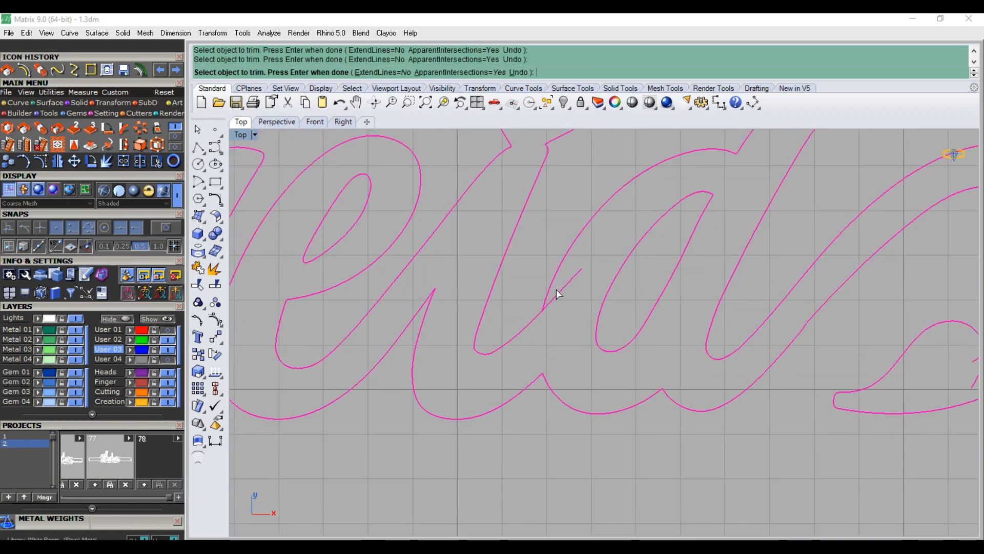
{"action": "scroll", "coordinate": [554, 347], "scroll_direction": "down", "scroll_amount": 3}
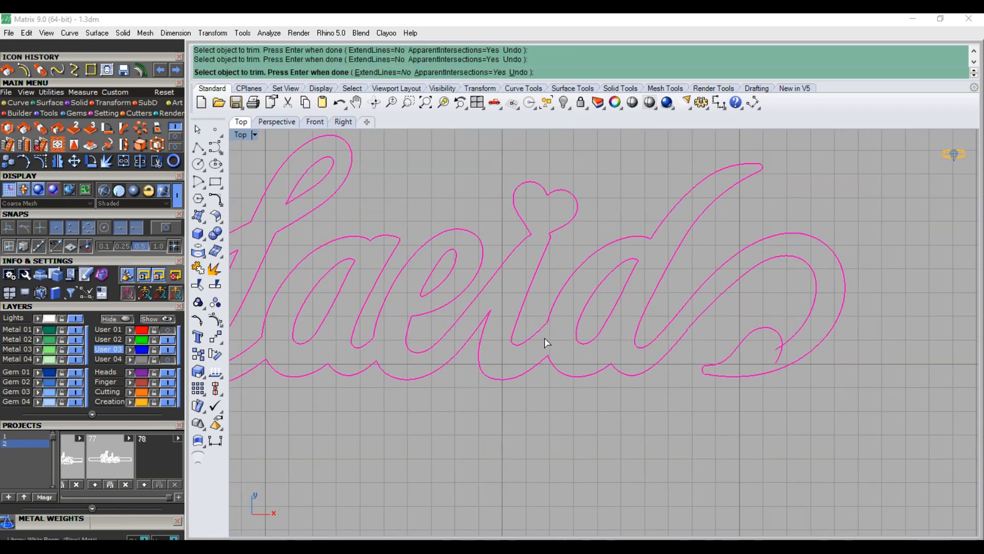
{"action": "scroll", "coordinate": [781, 361], "scroll_direction": "up", "scroll_amount": 4}
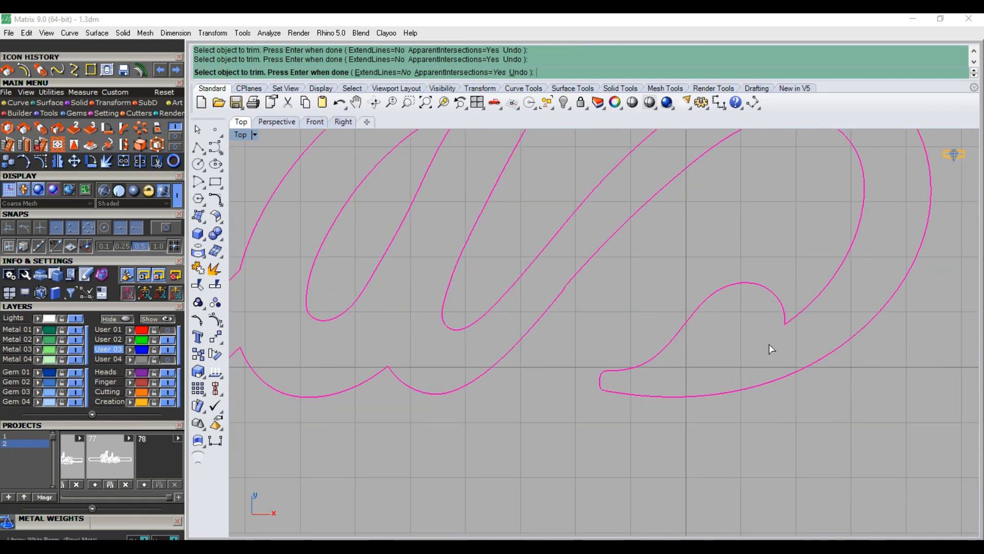
{"action": "scroll", "coordinate": [722, 376], "scroll_direction": "down", "scroll_amount": 4}
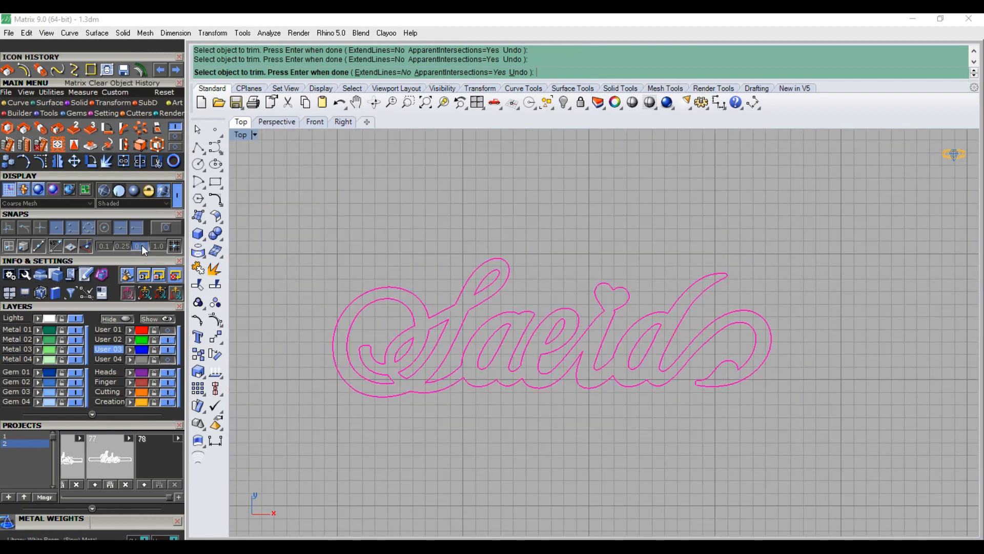
Join the trimmed curves and pull out the control points at the initial capital's inner curl end to make its tip fuller
{"action": "left_click", "coordinate": [123, 161]}
{"action": "left_click", "coordinate": [41, 161]}
{"action": "right_click_drag", "start_coordinate": [362, 343], "coordinate": [404, 362]}
{"action": "scroll", "coordinate": [404, 362], "scroll_direction": "up", "scroll_amount": 20}
{"action": "left_click", "coordinate": [392, 364]}
{"action": "left_click_drag", "start_coordinate": [393, 366], "coordinate": [404, 308]}
{"action": "left_click_drag", "start_coordinate": [493, 356], "coordinate": [504, 298]}
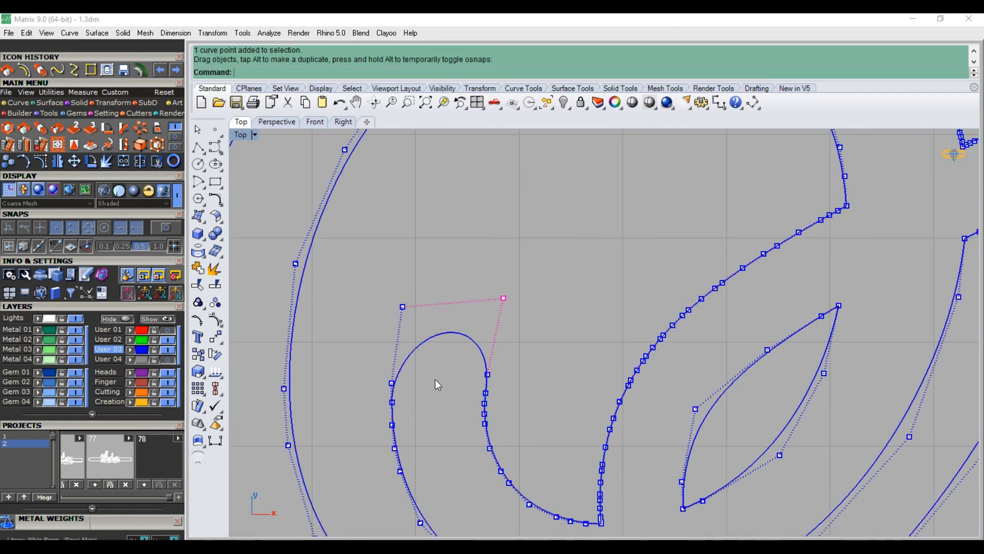
{"action": "left_click_drag", "start_coordinate": [391, 380], "coordinate": [395, 345]}
{"action": "left_click_drag", "start_coordinate": [402, 308], "coordinate": [409, 294]}
Pull the control points at the flourish's tail tip outward to lengthen and round the tip
{"action": "scroll", "coordinate": [399, 315], "scroll_direction": "down", "scroll_amount": 2}
{"action": "scroll", "coordinate": [398, 315], "scroll_direction": "down", "scroll_amount": 10}
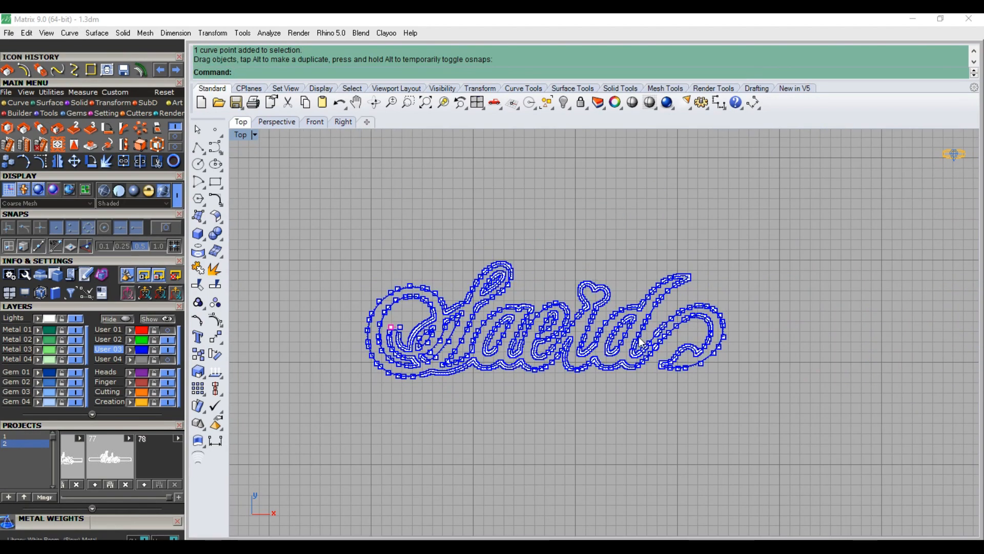
{"action": "scroll", "coordinate": [669, 364], "scroll_direction": "up", "scroll_amount": 8}
{"action": "scroll", "coordinate": [669, 365], "scroll_direction": "up", "scroll_amount": 5}
{"action": "left_click", "coordinate": [672, 346]}
{"action": "left_click_drag", "start_coordinate": [672, 347], "coordinate": [632, 337]}
{"action": "scroll", "coordinate": [635, 369], "scroll_direction": "down", "scroll_amount": 5}
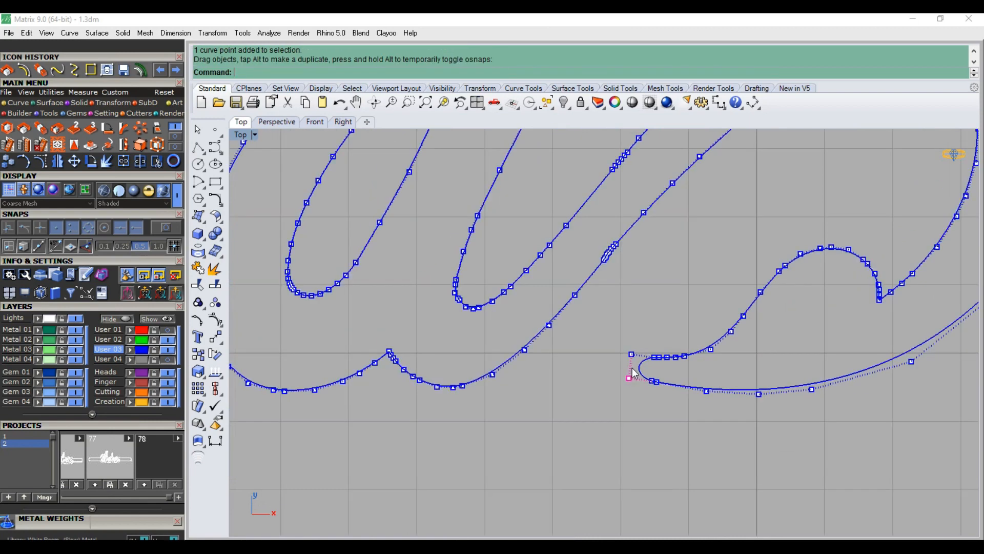
Delete the clustered control points at the blends on the lower and upper edges of the d's exit stroke
{"action": "scroll", "coordinate": [664, 359], "scroll_direction": "up", "scroll_amount": 5}
{"action": "left_click_drag", "start_coordinate": [665, 332], "coordinate": [697, 304]}
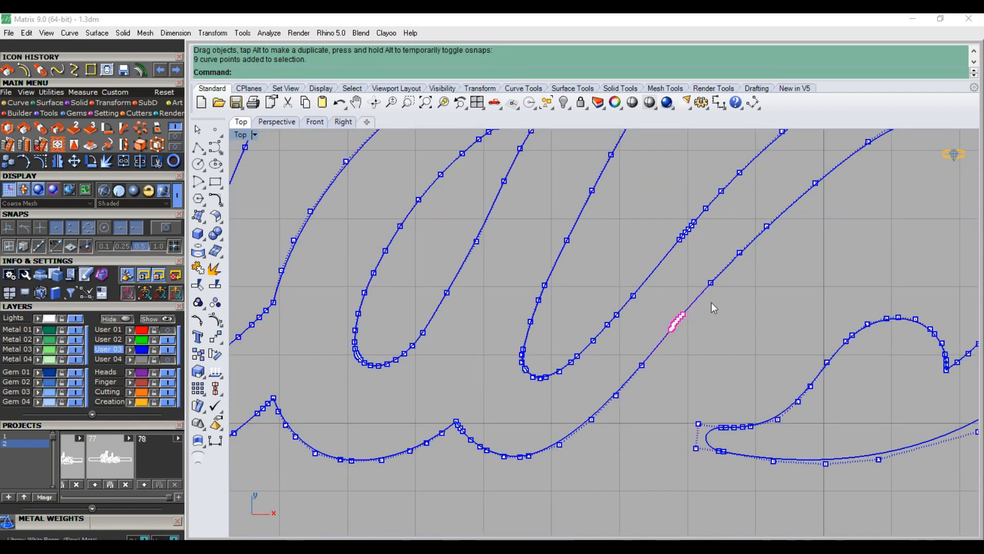
{"action": "key", "text": "Delete"}
{"action": "left_click_drag", "start_coordinate": [644, 270], "coordinate": [701, 217]}
{"action": "key", "text": "Delete"}
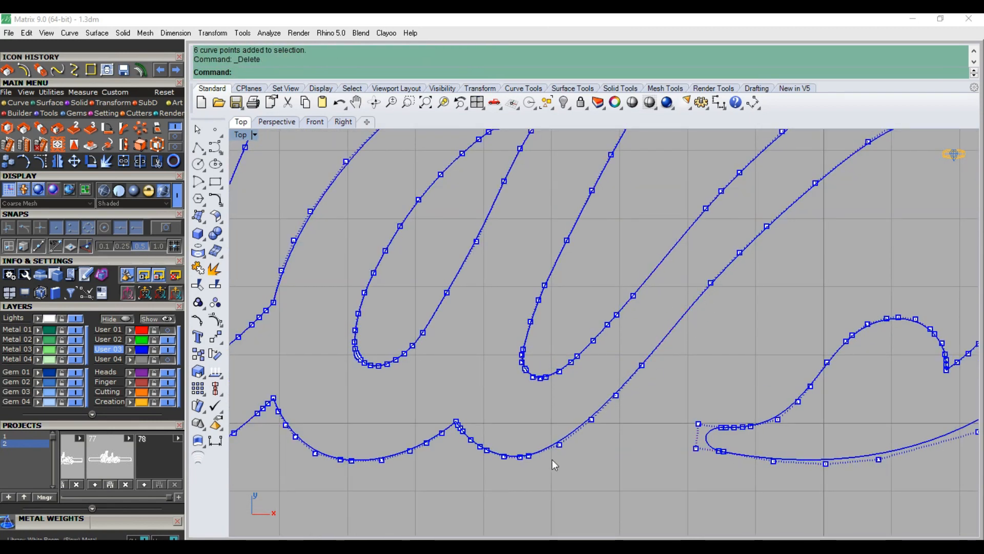
Shift four control points on the lower edge of the d's exit stroke slightly outward together to thicken the stroke
{"action": "left_click_drag", "start_coordinate": [552, 460], "coordinate": [651, 361]}
{"action": "left_click_drag", "start_coordinate": [552, 397], "coordinate": [586, 357], "text": "ctrl"}
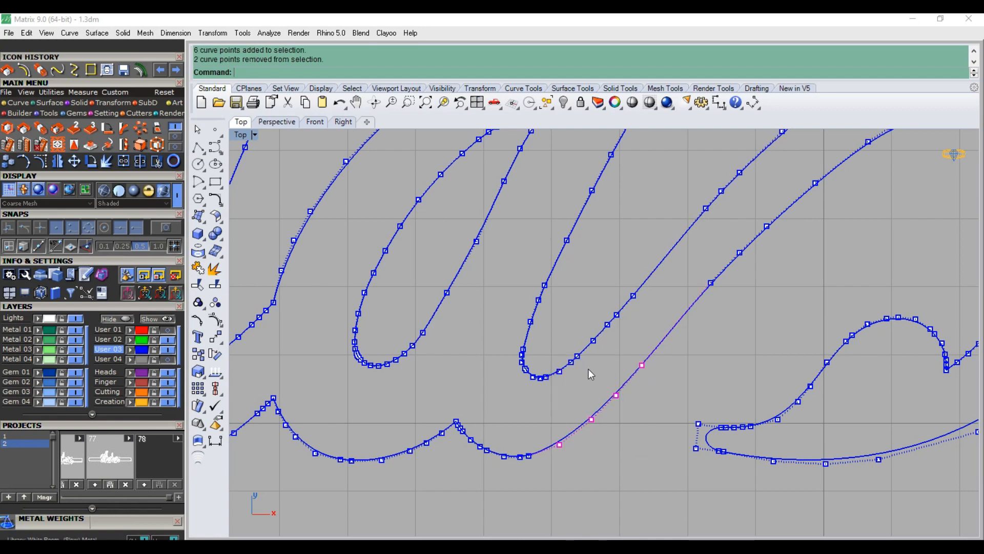
{"action": "scroll", "coordinate": [636, 366], "scroll_direction": "up", "scroll_amount": 2}
{"action": "left_click_drag", "start_coordinate": [647, 365], "coordinate": [652, 375]}
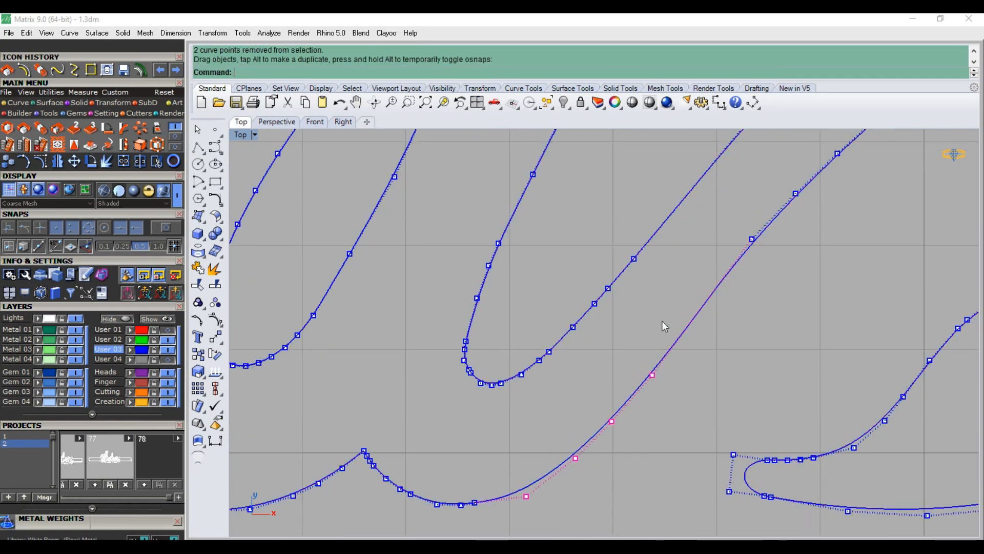
Delete the two crowded control points at the bottom of the d's exit curve and pull the neighboring points outward to smooth it
{"action": "scroll", "coordinate": [664, 323], "scroll_direction": "down", "scroll_amount": 4}
{"action": "scroll", "coordinate": [526, 449], "scroll_direction": "up", "scroll_amount": 6}
{"action": "left_click_drag", "start_coordinate": [526, 447], "coordinate": [552, 425]}
{"action": "key", "text": "Delete"}
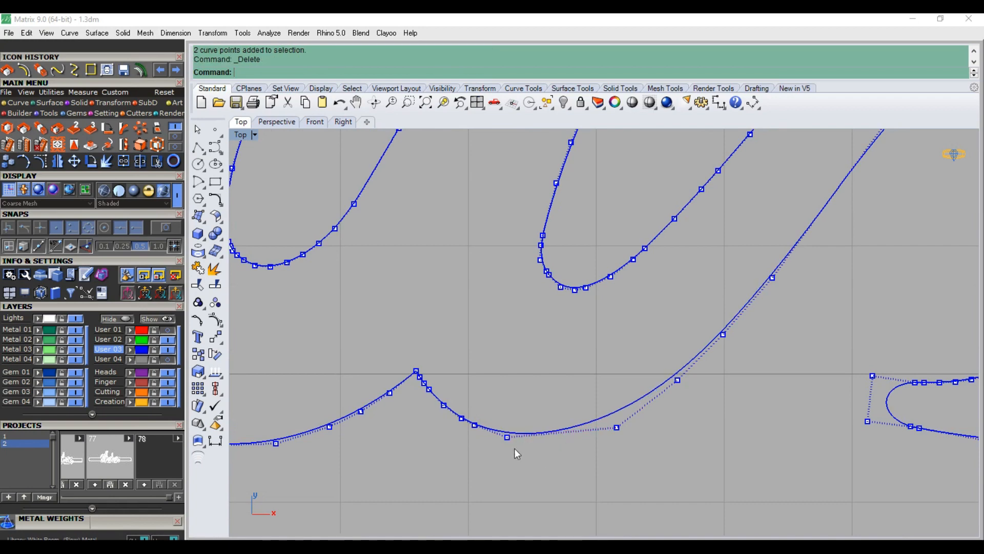
{"action": "left_click", "coordinate": [508, 437]}
{"action": "left_click_drag", "start_coordinate": [508, 437], "coordinate": [524, 447]}
{"action": "left_click_drag", "start_coordinate": [475, 425], "coordinate": [487, 438]}
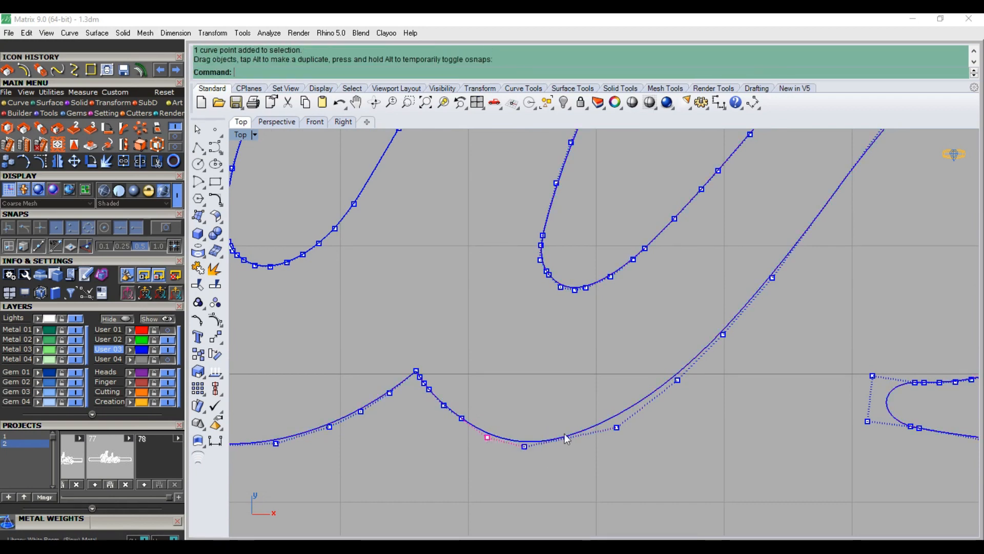
{"action": "left_click_drag", "start_coordinate": [617, 428], "coordinate": [616, 444]}
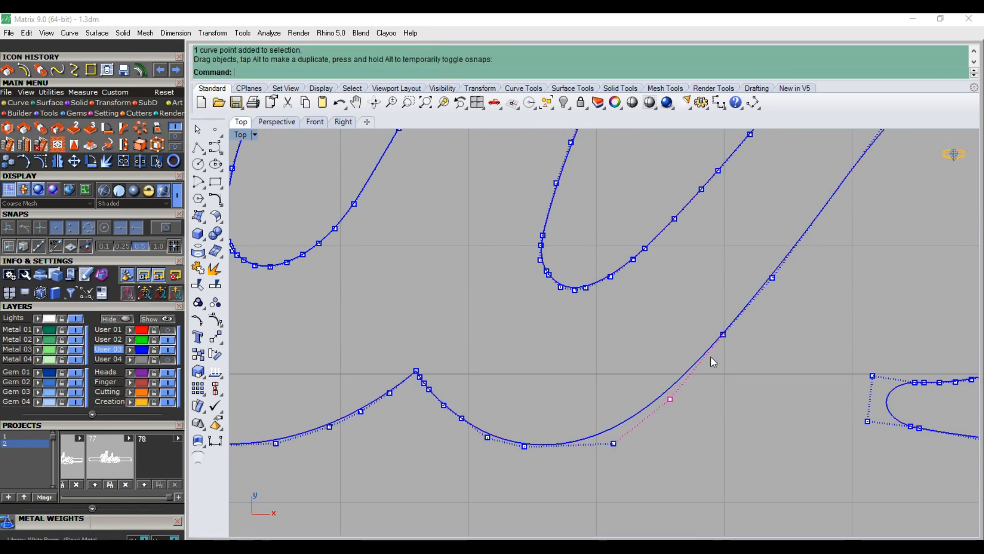
Finish the control-point editing on the d's exit curve and turn off the outline's control points
{"action": "left_click", "coordinate": [723, 334]}
{"action": "scroll", "coordinate": [566, 411], "scroll_direction": "down", "scroll_amount": 5}
{"action": "key", "text": "Escape"}
{"action": "key", "text": "Escape"}
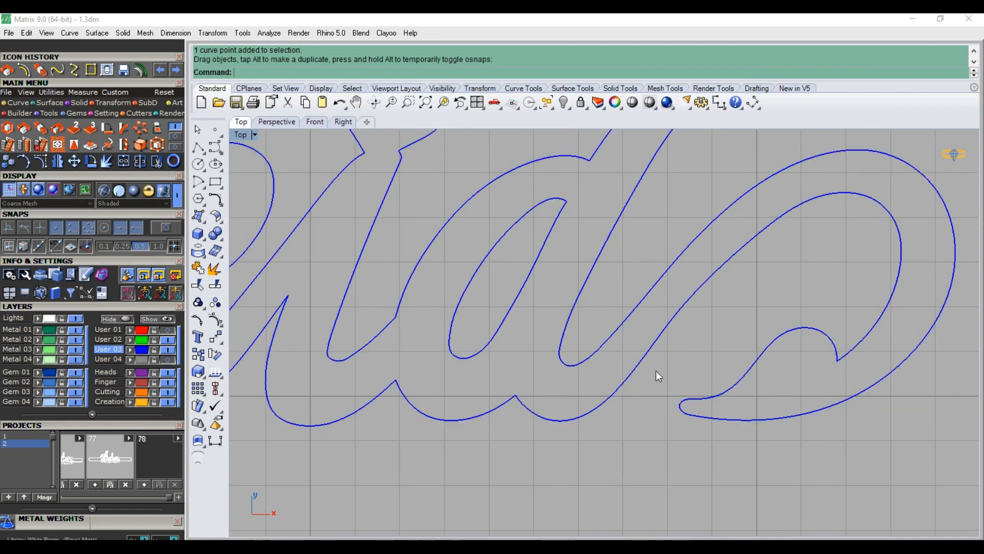
{"action": "scroll", "coordinate": [687, 375], "scroll_direction": "down", "scroll_amount": 5}
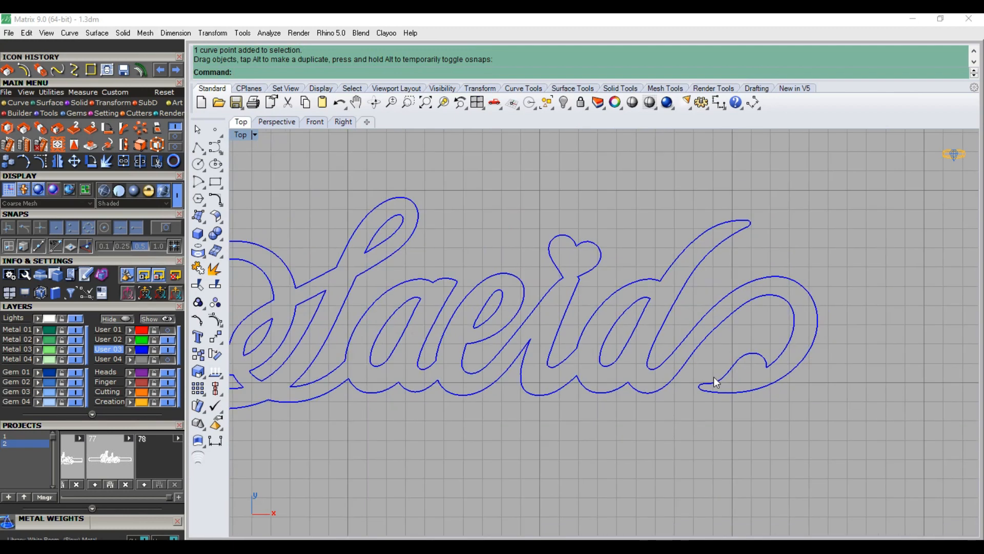
{"action": "scroll", "coordinate": [707, 369], "scroll_direction": "down", "scroll_amount": 5}
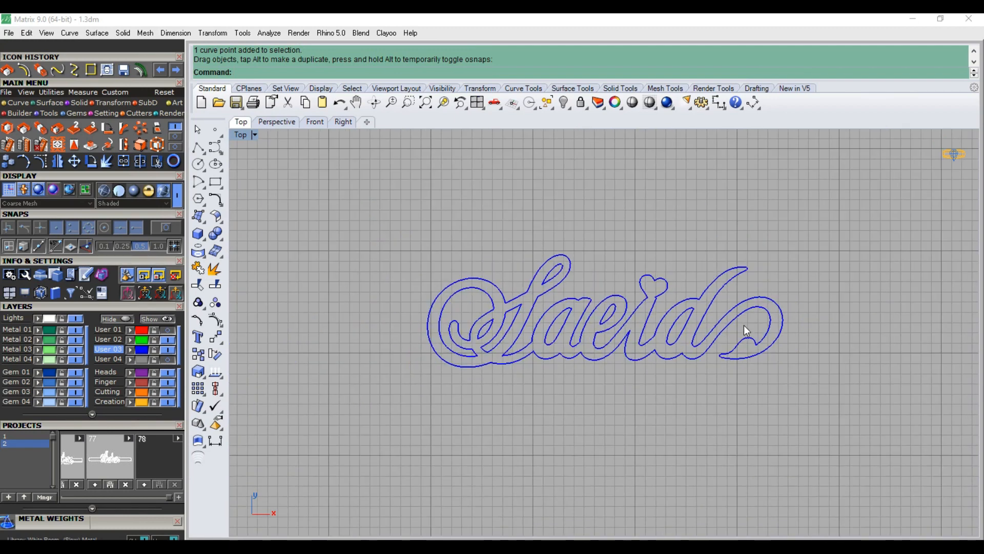
Offset the name's outer outline outward by 0.05 with sharp corners and delete the original outline
{"action": "scroll", "coordinate": [514, 304], "scroll_direction": "up", "scroll_amount": 3}
{"action": "left_click", "coordinate": [485, 271]}
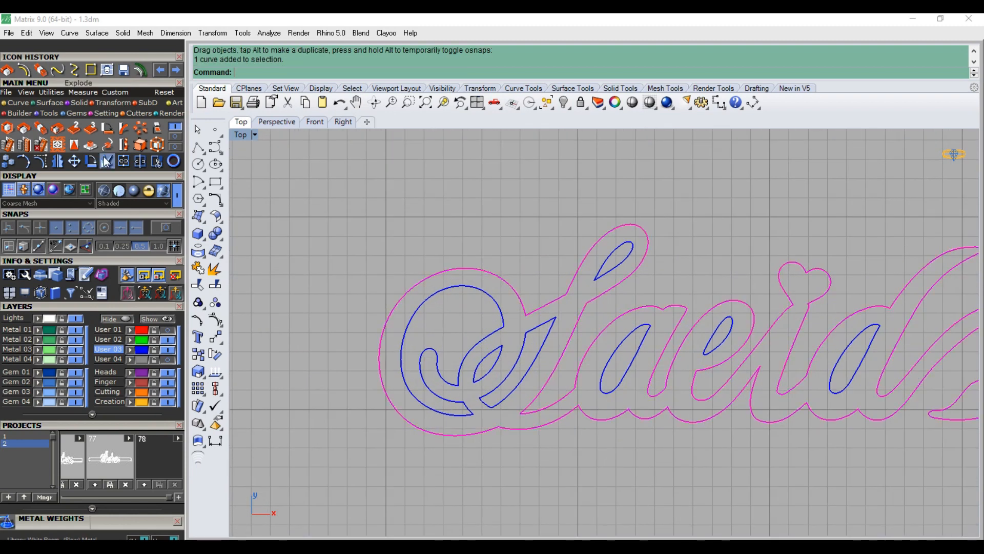
{"action": "left_click", "coordinate": [23, 68]}
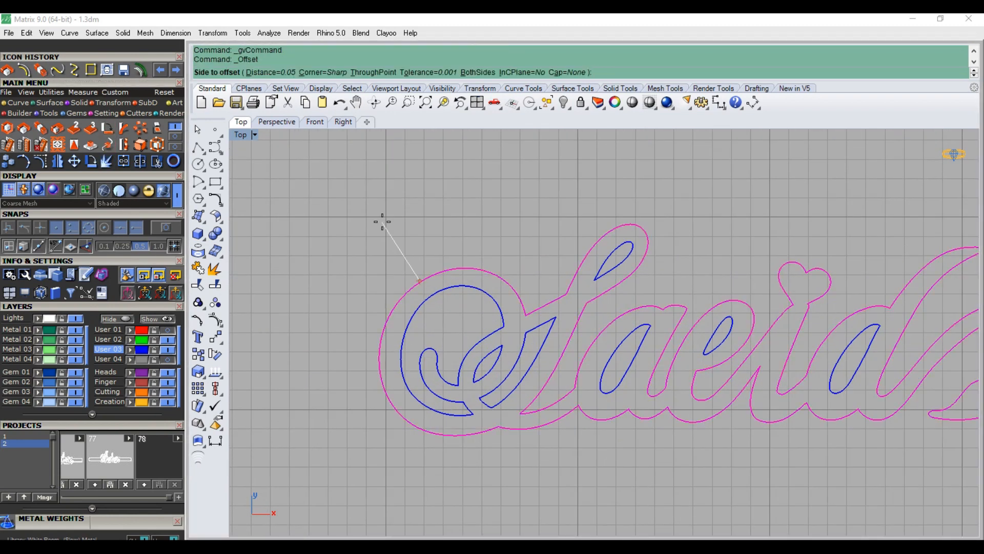
{"action": "left_click", "coordinate": [382, 223]}
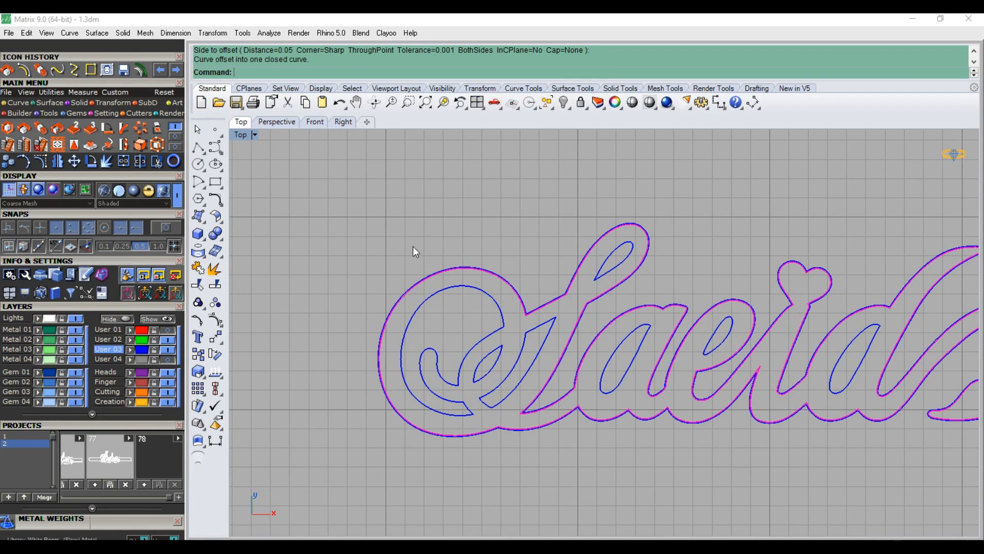
{"action": "left_click", "coordinate": [451, 313]}
{"action": "key", "text": "Delete"}
{"action": "scroll", "coordinate": [432, 331], "scroll_direction": "down", "scroll_amount": 2}
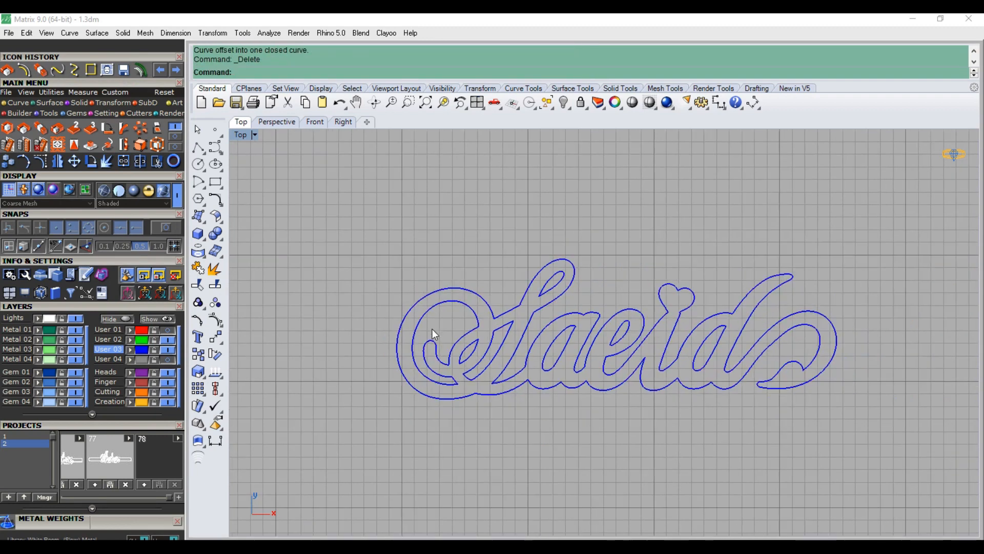
Bend all the name's curves slightly downward toward the end flourish, along a horizontal spine through the lettering
{"action": "scroll", "coordinate": [432, 330], "scroll_direction": "down", "scroll_amount": 2}
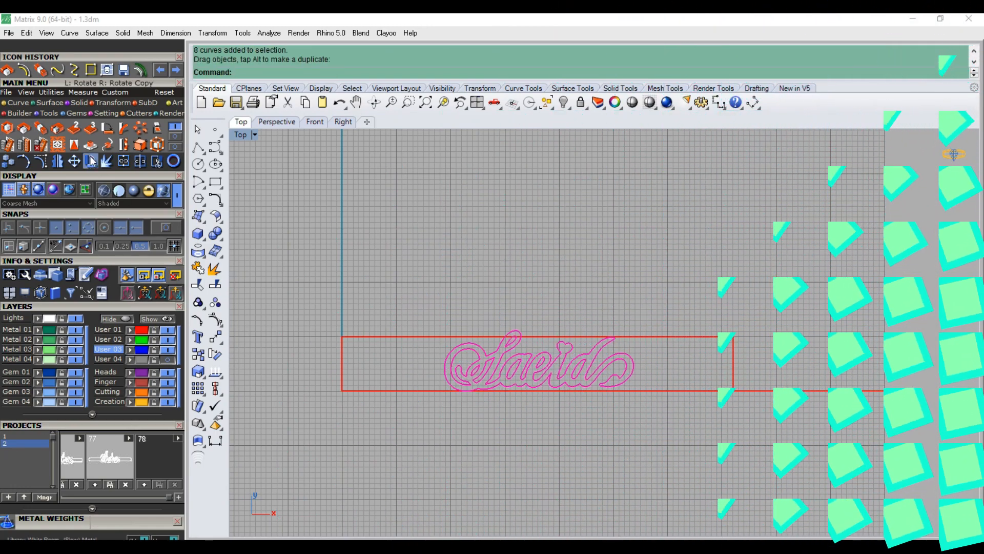
{"action": "left_click", "coordinate": [123, 128]}
{"action": "left_click", "coordinate": [450, 367]}
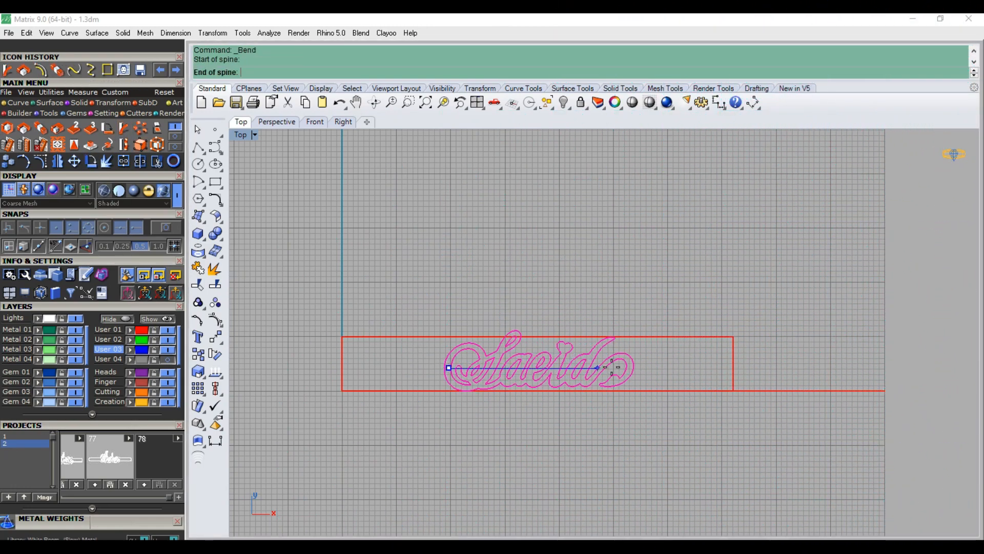
{"action": "scroll", "coordinate": [634, 365], "scroll_direction": "up", "scroll_amount": 3}
{"action": "left_click", "coordinate": [677, 371]}
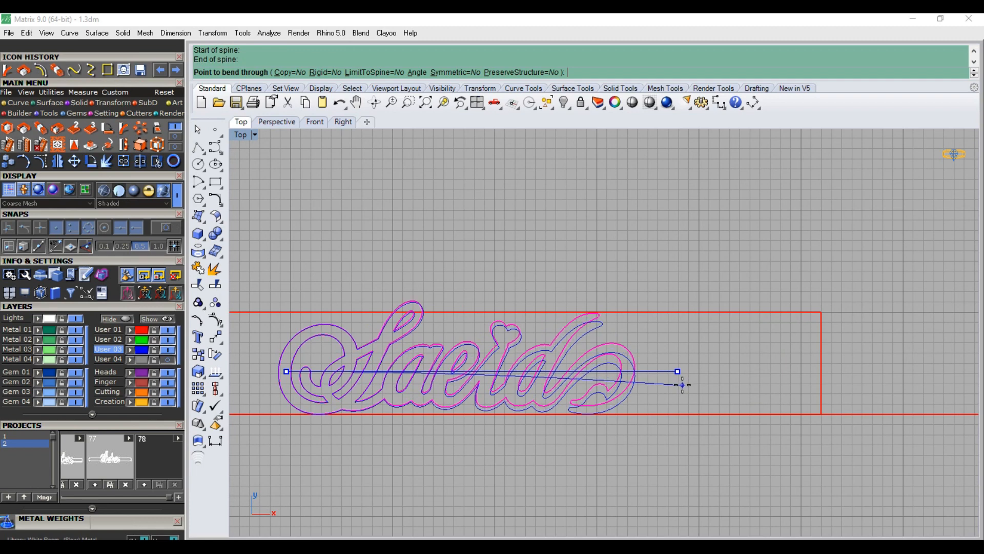
{"action": "key", "text": "Escape"}
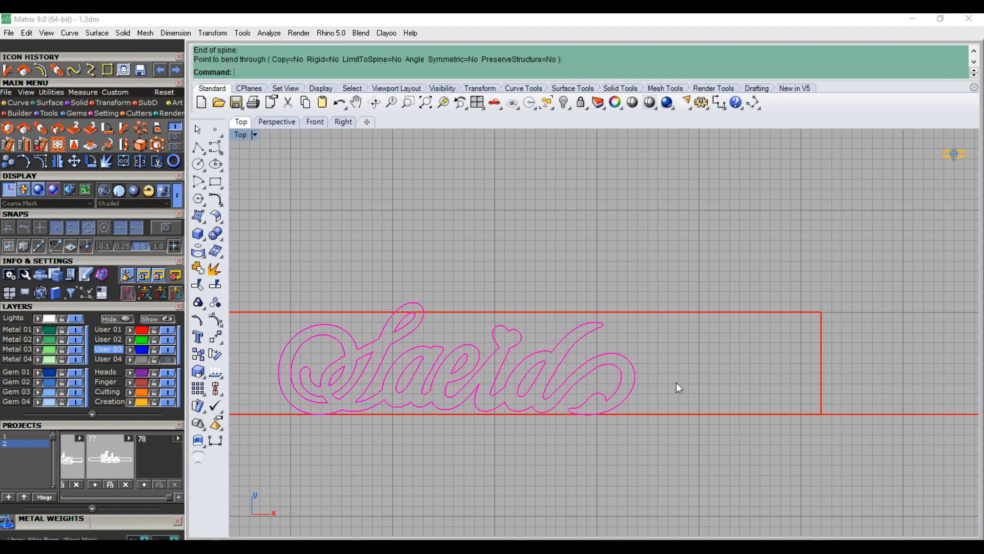
Enclose the name in a CPlane-aligned edit cage with 2 points in X, Y and Z, X and Y degree 1, and a global region
{"action": "left_click", "coordinate": [157, 145]}
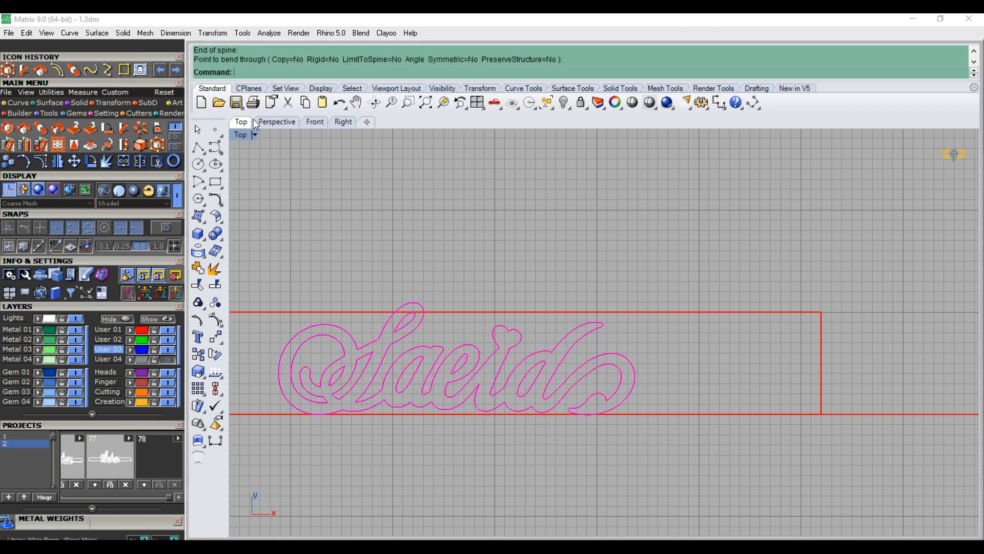
{"action": "left_click", "coordinate": [285, 73]}
{"action": "left_click", "coordinate": [308, 73]}
{"action": "left_click", "coordinate": [277, 74]}
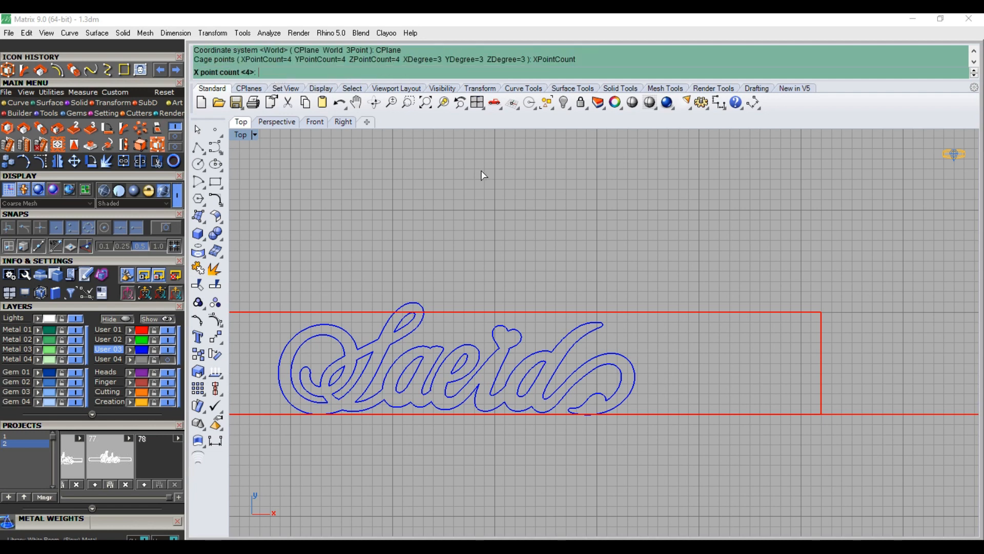
{"action": "type", "text": "2"}
{"action": "key", "text": "Return"}
{"action": "key", "text": "Return"}
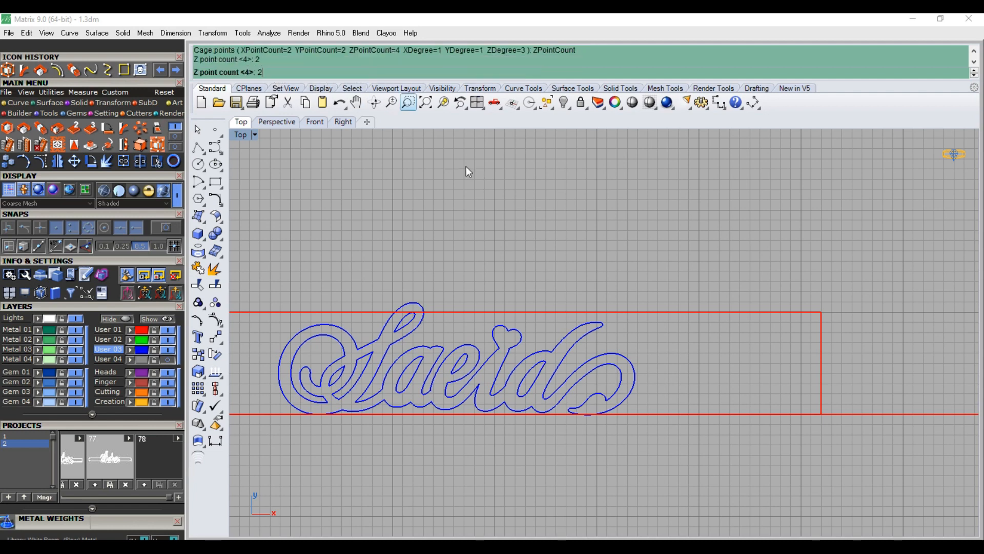
{"action": "key", "text": "Return"}
Raise the cage's upper corner points on the flourish side to stretch the name's end upward, and delete the cage
{"action": "left_click_drag", "start_coordinate": [560, 252], "coordinate": [664, 342]}
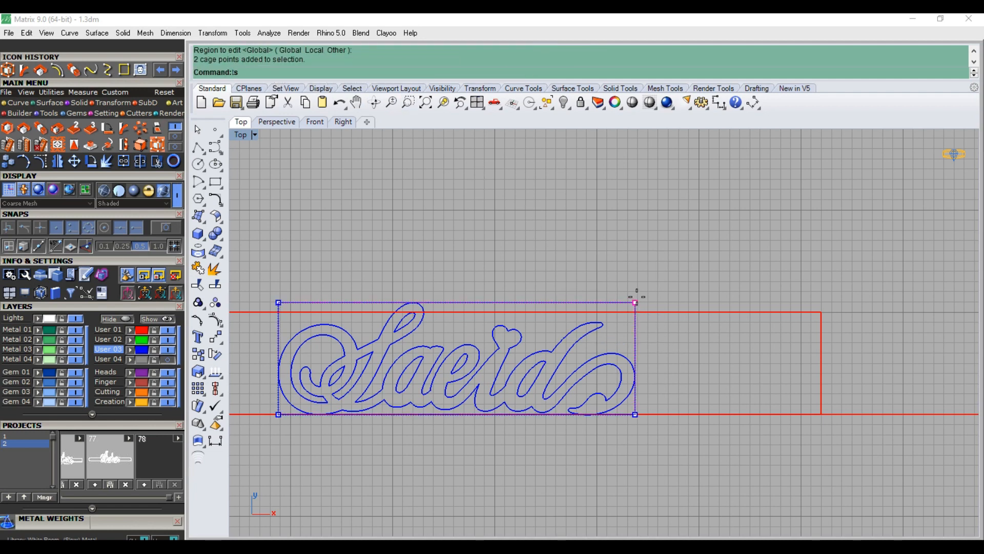
{"action": "left_click_drag", "start_coordinate": [637, 296], "coordinate": [639, 291]}
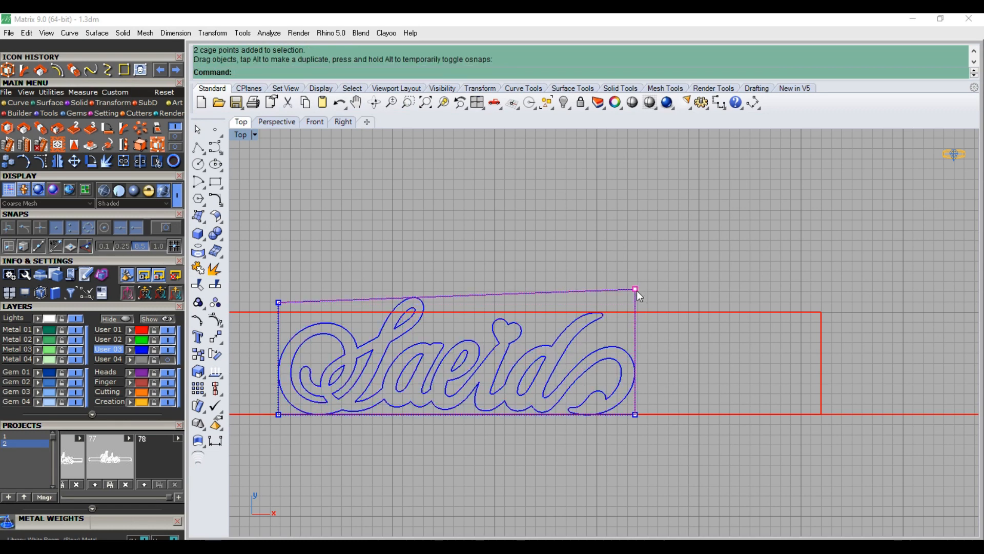
{"action": "left_click", "coordinate": [586, 300]}
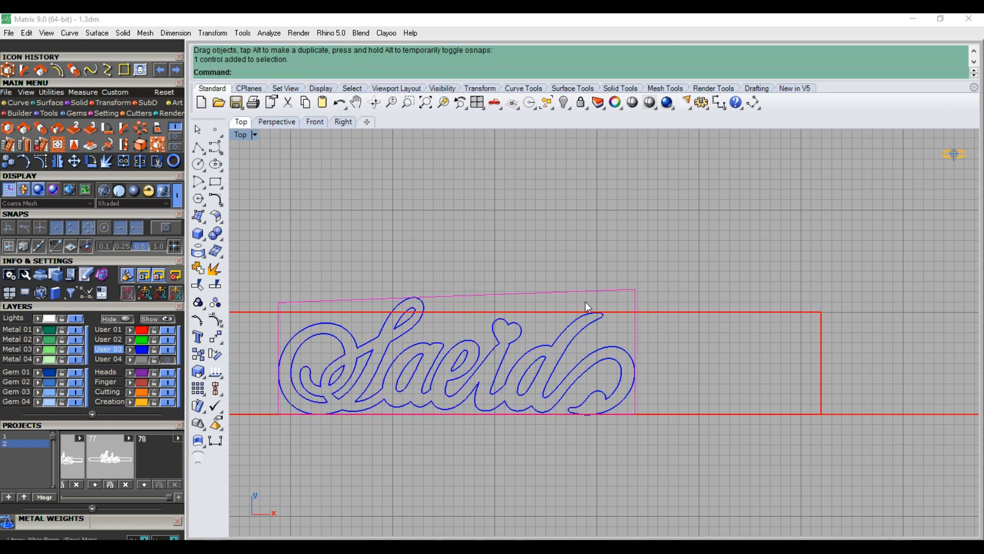
{"action": "key", "text": "Delete"}
{"action": "scroll", "coordinate": [645, 295], "scroll_direction": "down", "scroll_amount": 3}
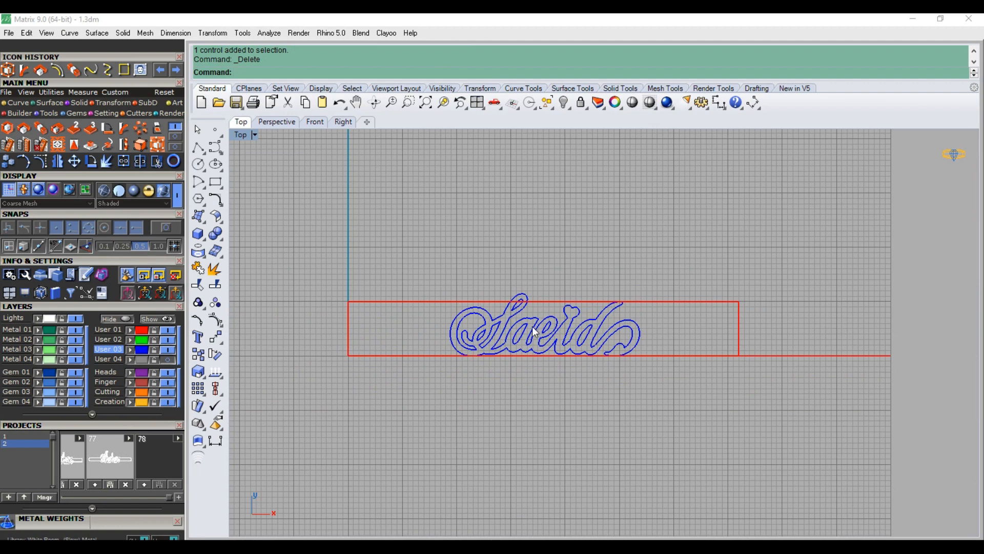
Measure the horizontal gaps between each end of the name and the nearest short edge of the red rectangle
{"action": "left_click", "coordinate": [720, 104]}
{"action": "scroll", "coordinate": [644, 330], "scroll_direction": "up", "scroll_amount": 3}
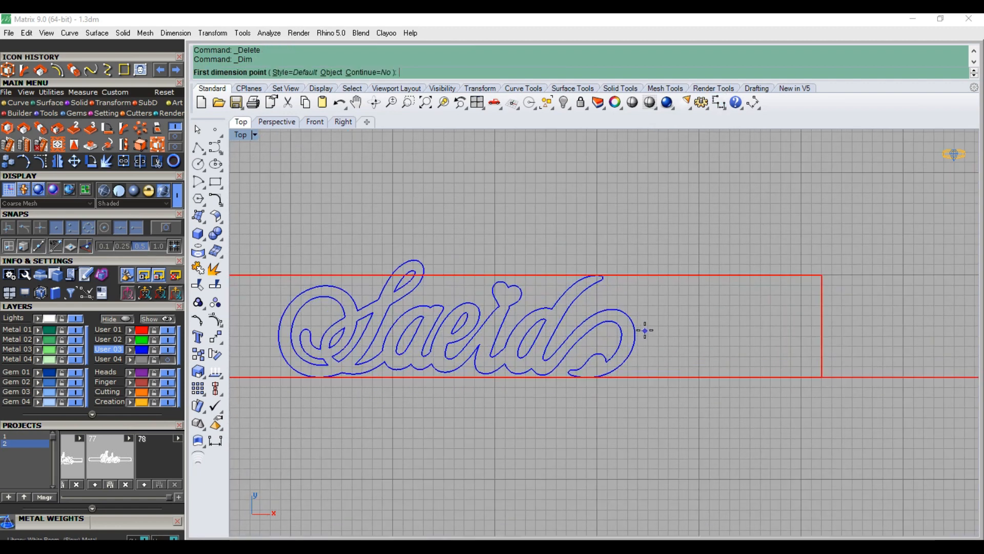
{"action": "left_click", "coordinate": [635, 327]}
{"action": "left_click", "coordinate": [823, 327]}
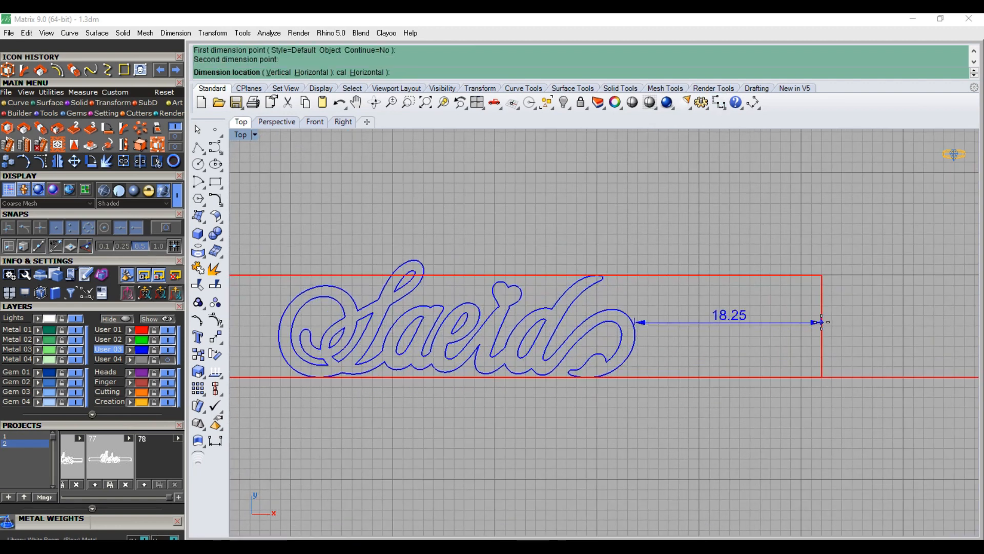
{"action": "key", "text": "Escape"}
{"action": "right_click_drag", "start_coordinate": [391, 350], "coordinate": [598, 343]}
{"action": "right_click", "coordinate": [491, 320]}
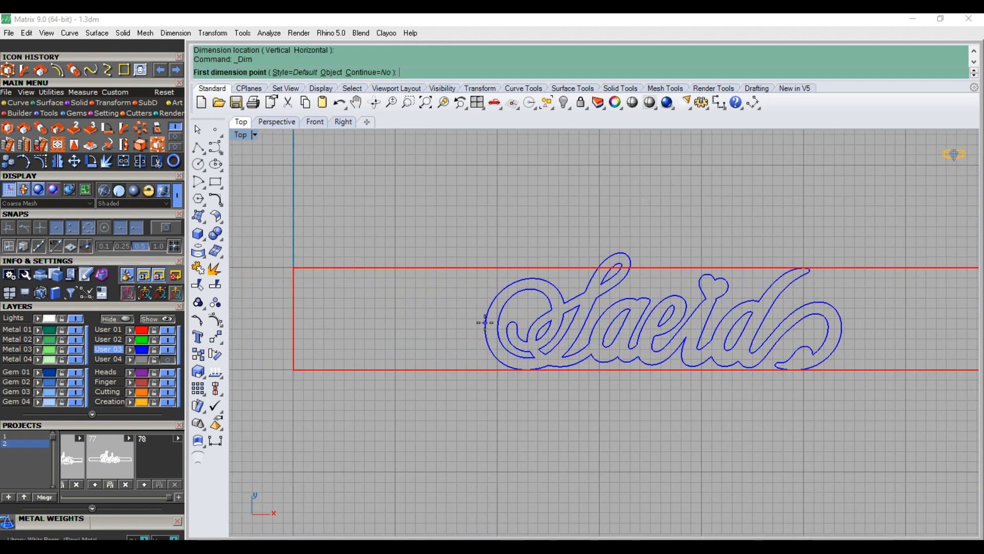
{"action": "left_click", "coordinate": [486, 322]}
{"action": "left_click", "coordinate": [294, 328]}
{"action": "key", "text": "Escape"}
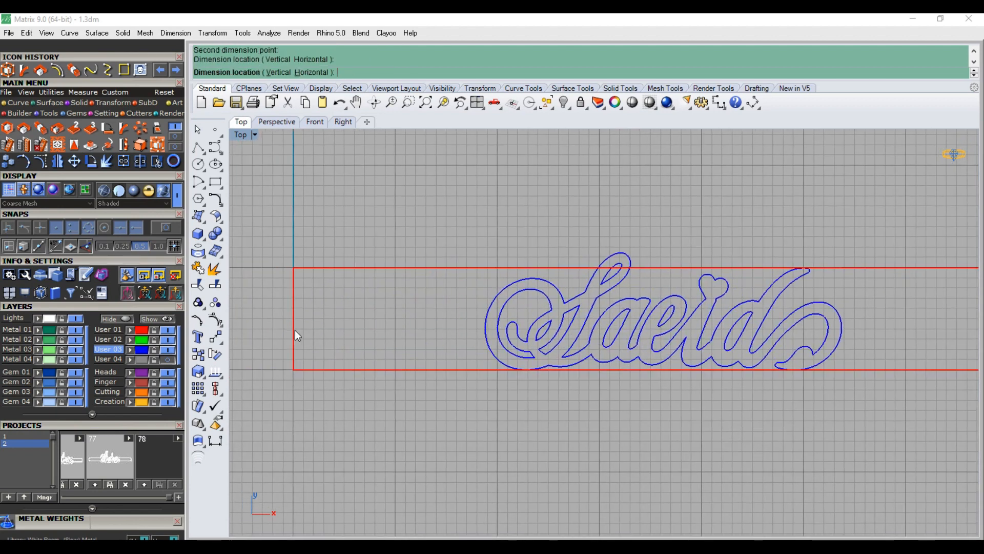
Draw a horizontal centerline between the midpoints of the red rectangle's two short edges
{"action": "scroll", "coordinate": [358, 346], "scroll_direction": "down", "scroll_amount": 4}
{"action": "left_click", "coordinate": [19, 102]}
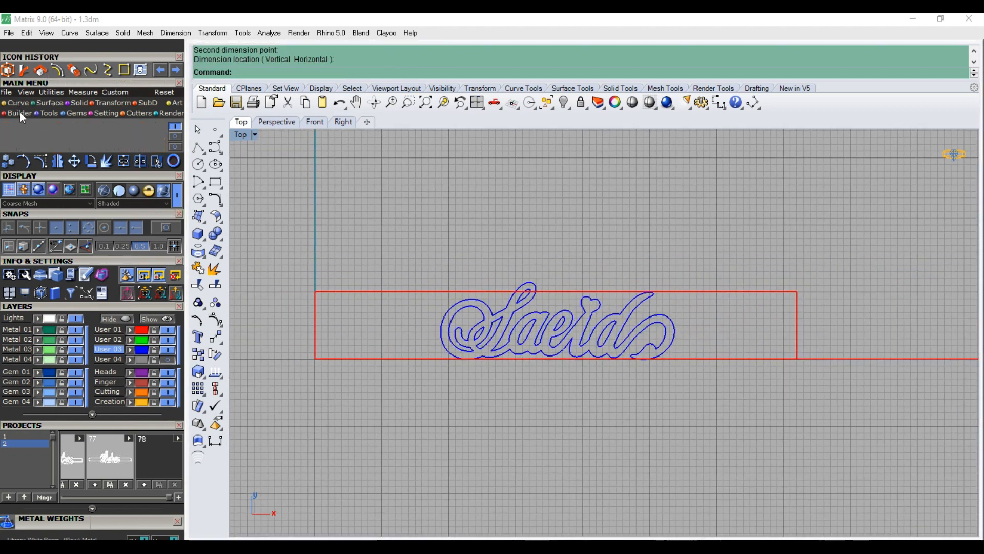
{"action": "left_click", "coordinate": [24, 128]}
{"action": "left_click", "coordinate": [170, 229]}
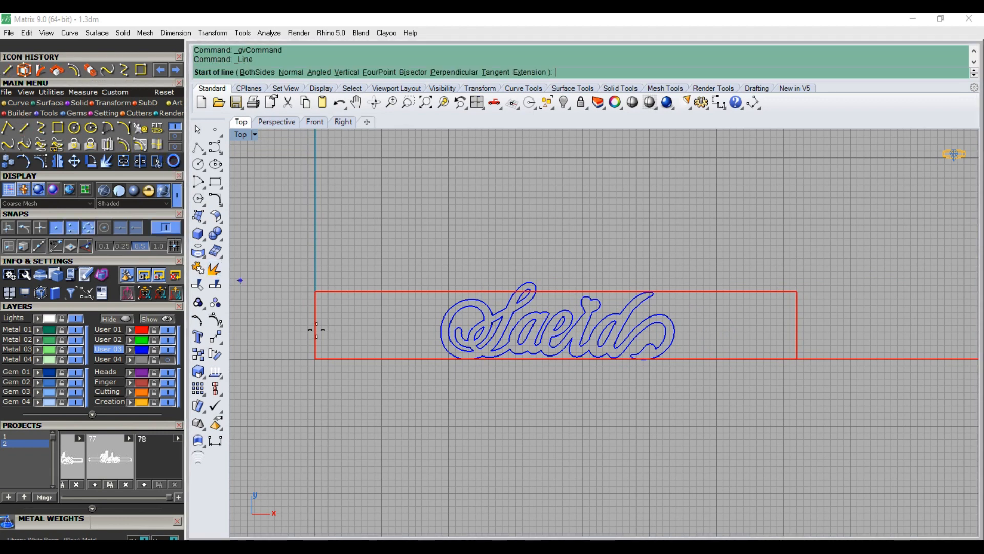
{"action": "left_click", "coordinate": [314, 330]}
{"action": "left_click", "coordinate": [797, 330]}
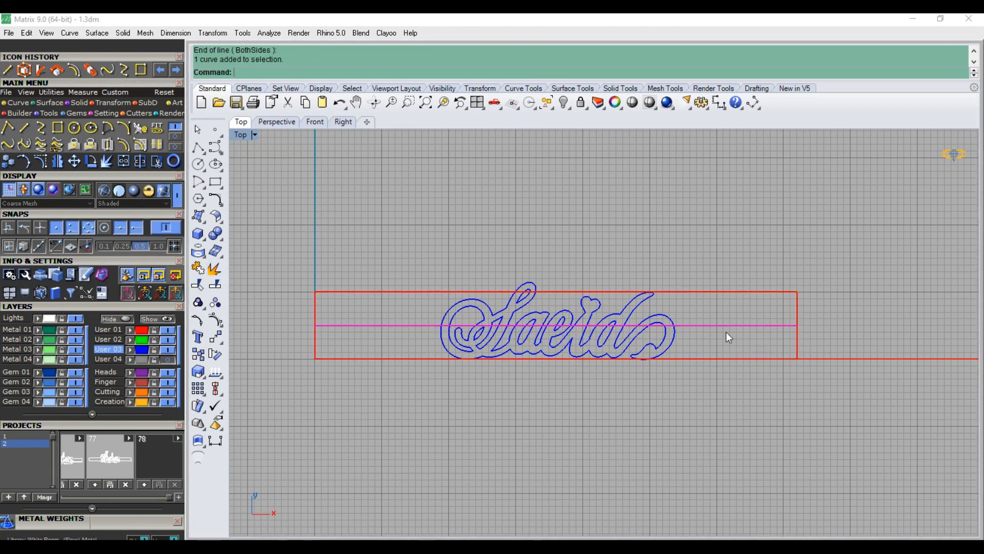
Offset the centerline 1.6 to both sides and delete the original centerline
{"action": "left_click", "coordinate": [124, 145]}
{"action": "type", "text": "1.6"}
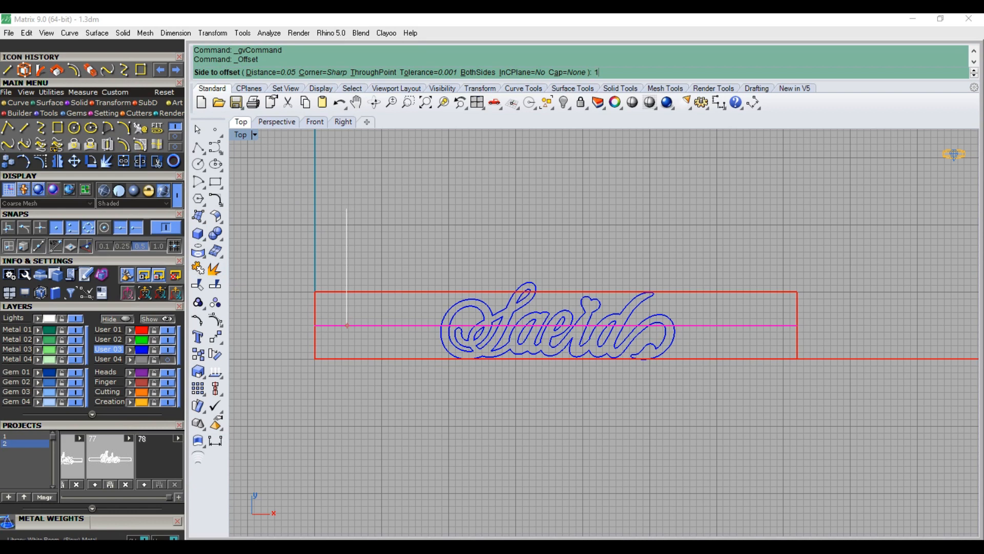
{"action": "key", "text": "Return"}
{"action": "left_click", "coordinate": [347, 209]}
{"action": "left_click", "coordinate": [362, 338]}
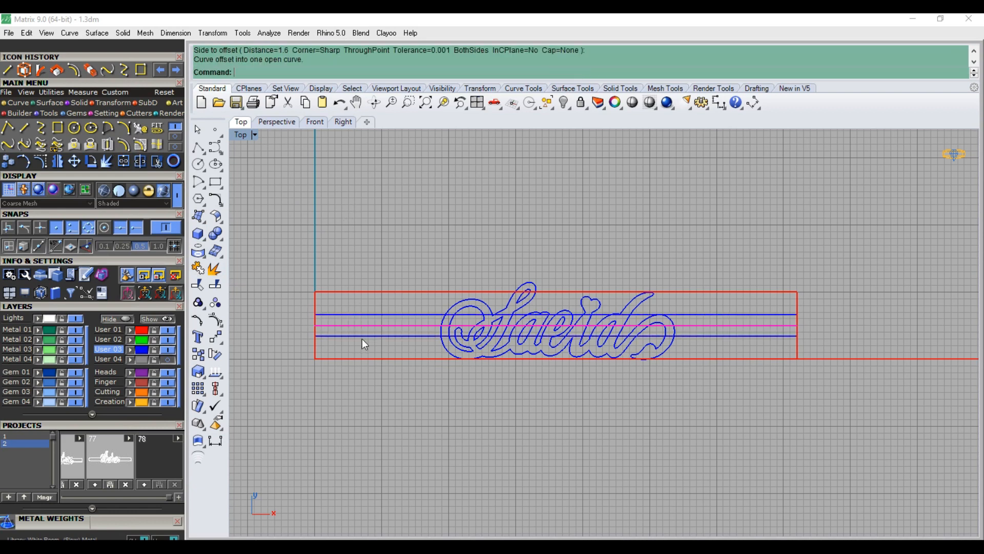
{"action": "key", "text": "Delete"}
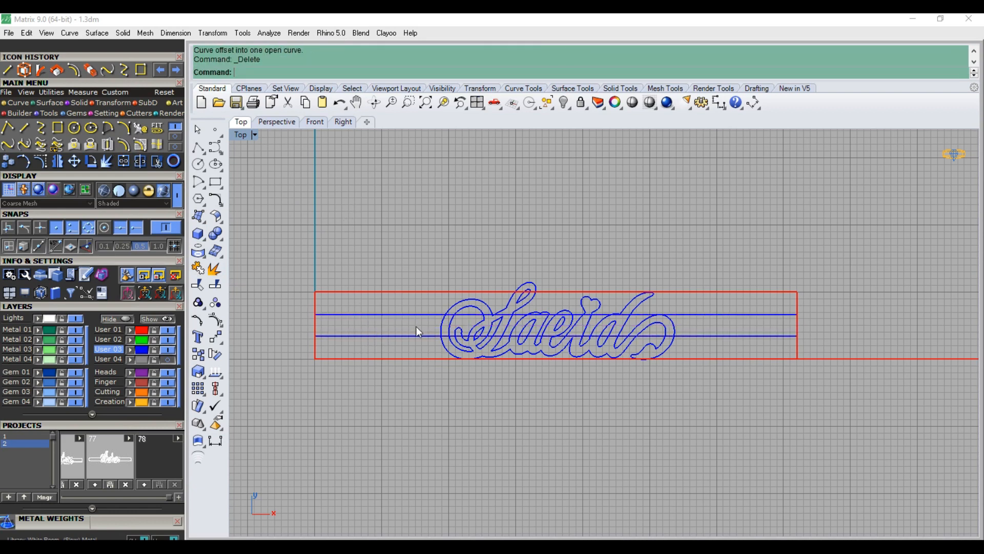
Turn off object snapping and move the whole name slightly upward relative to the two horizontal band lines
{"action": "left_click", "coordinate": [586, 285]}
{"action": "scroll", "coordinate": [615, 308], "scroll_direction": "up", "scroll_amount": 6}
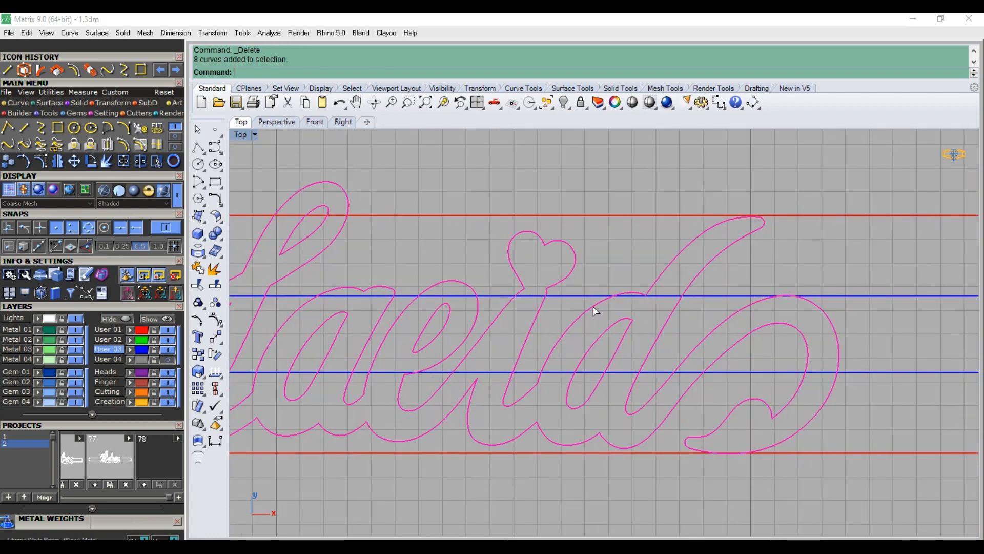
{"action": "left_click_drag", "start_coordinate": [593, 303], "coordinate": [243, 273]}
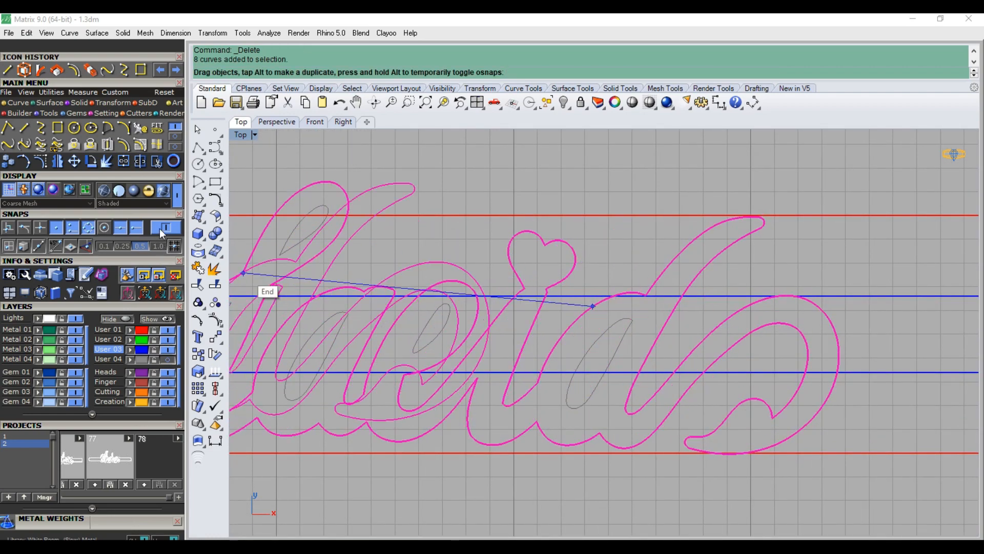
{"action": "left_click", "coordinate": [160, 230]}
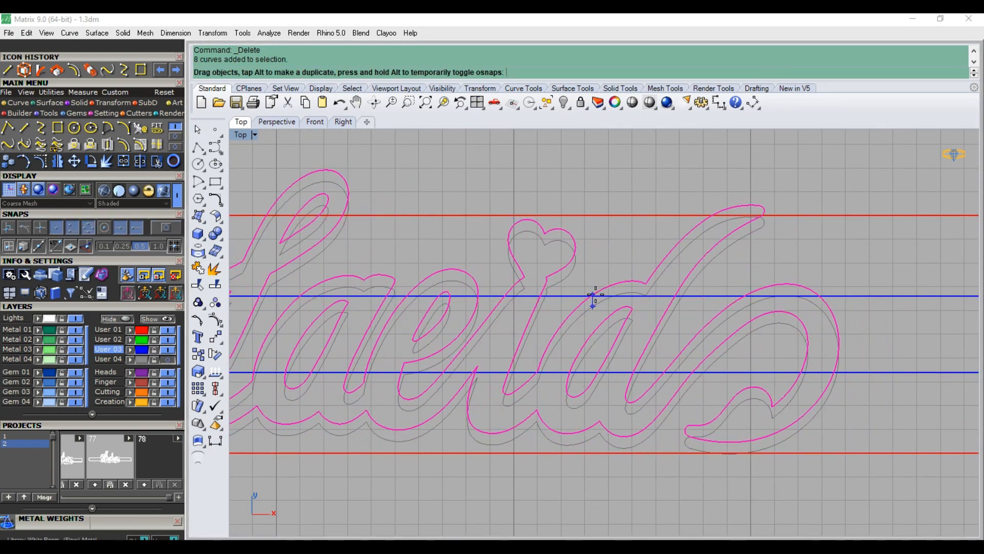
{"action": "left_click_drag", "start_coordinate": [593, 296], "coordinate": [593, 297]}
{"action": "scroll", "coordinate": [592, 307], "scroll_direction": "up", "scroll_amount": 5}
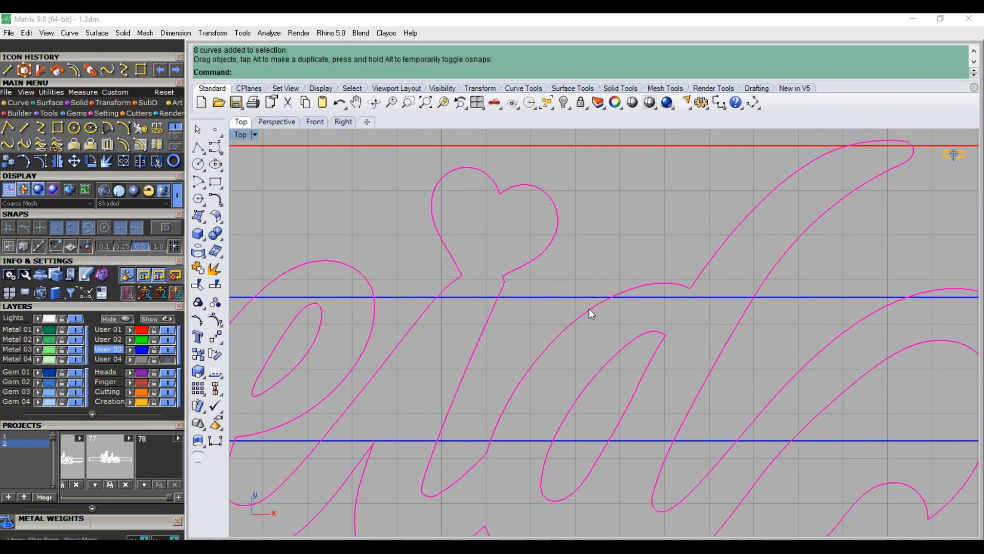
{"action": "scroll", "coordinate": [592, 310], "scroll_direction": "down", "scroll_amount": 6}
{"action": "right_click_drag", "start_coordinate": [364, 315], "coordinate": [488, 313]}
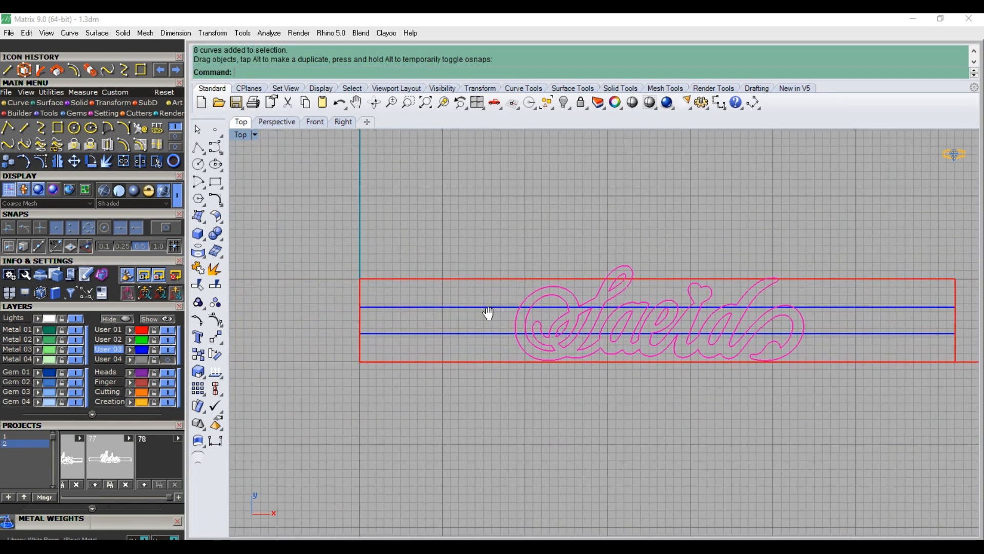
Draw a tangent semicircular arc joining the two horizontal band lines near their left ends, bulging outward toward the red rectangle's edge
{"action": "left_click", "coordinate": [123, 127]}
{"action": "scroll", "coordinate": [382, 341], "scroll_direction": "up", "scroll_amount": 3}
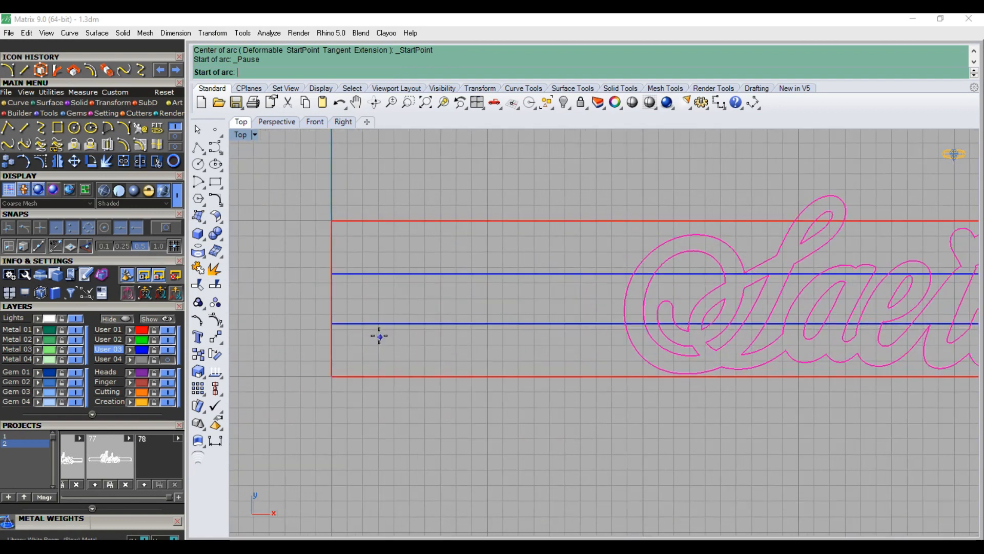
{"action": "left_click", "coordinate": [166, 227]}
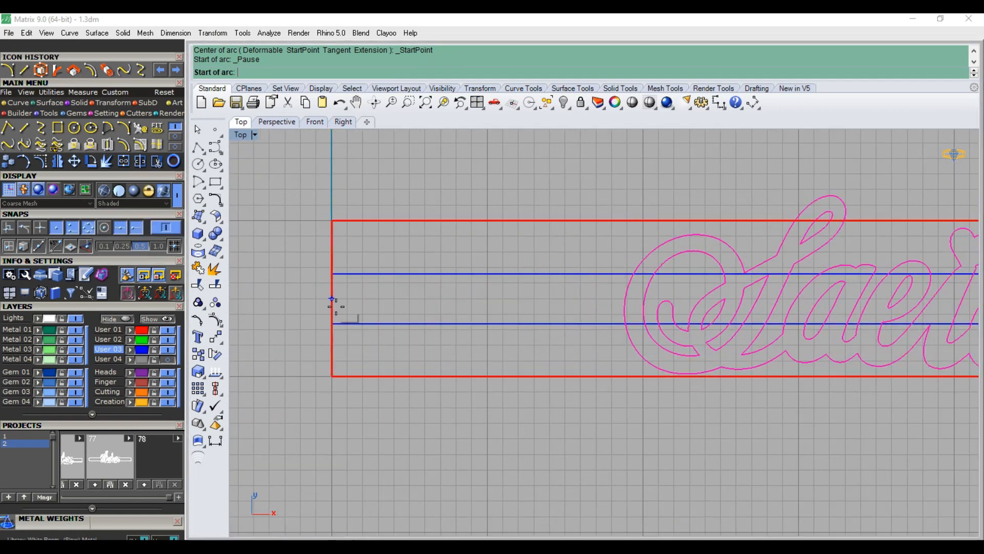
{"action": "left_click", "coordinate": [357, 323]}
{"action": "left_click", "coordinate": [356, 274]}
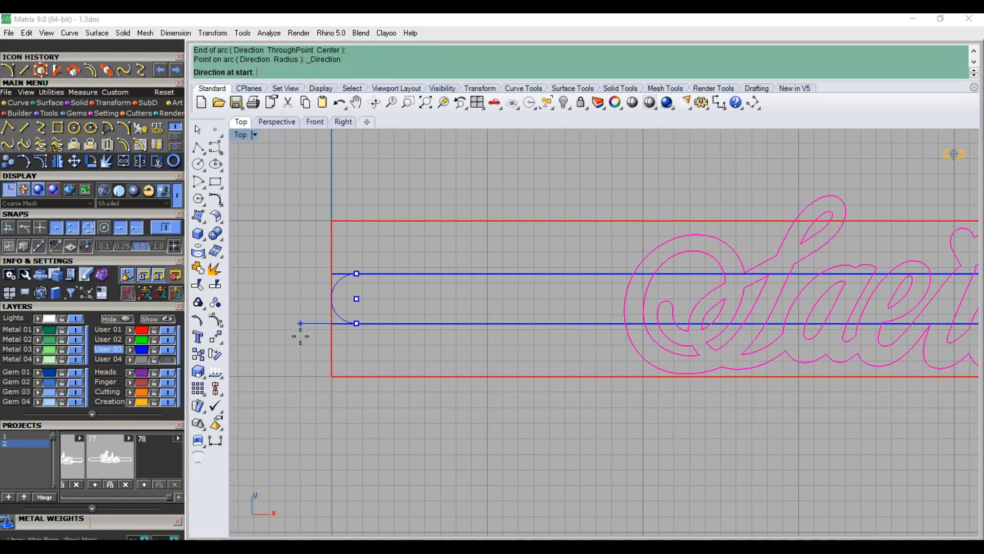
{"action": "left_click", "coordinate": [298, 328]}
Shift the arc slightly inward so that its outermost point meets the red rectangle's left edge
{"action": "scroll", "coordinate": [333, 292], "scroll_direction": "up", "scroll_amount": 3}
{"action": "scroll", "coordinate": [328, 286], "scroll_direction": "up", "scroll_amount": 5}
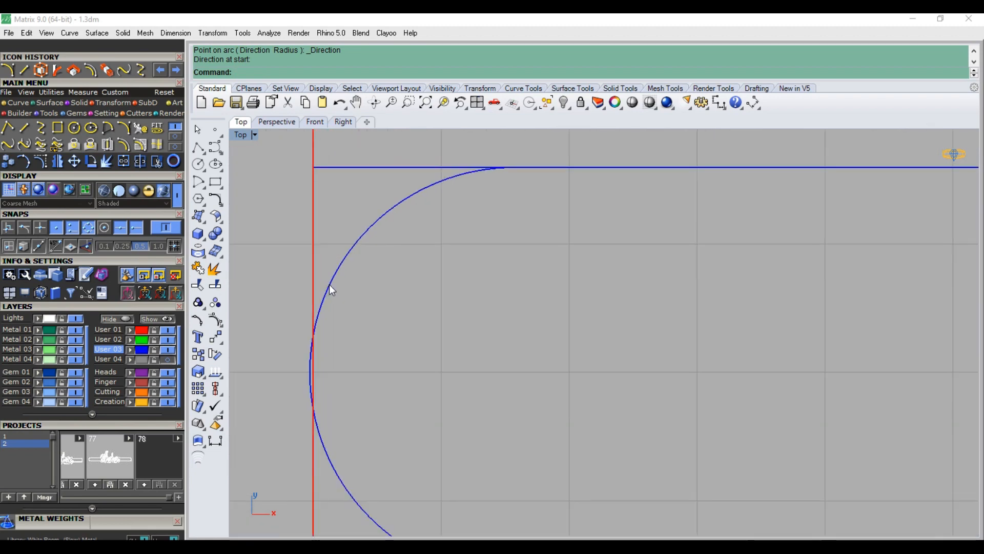
{"action": "left_click_drag", "start_coordinate": [329, 285], "coordinate": [336, 285]}
{"action": "scroll", "coordinate": [314, 296], "scroll_direction": "down", "scroll_amount": 6}
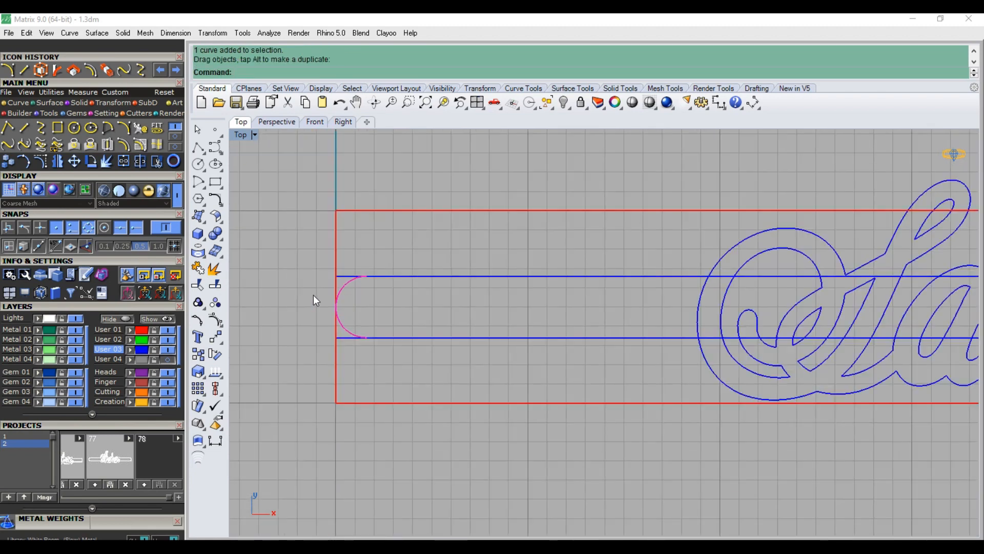
Mirror a copy of the arc across a vertical plane to the right side of the name
{"action": "left_click", "coordinate": [40, 162]}
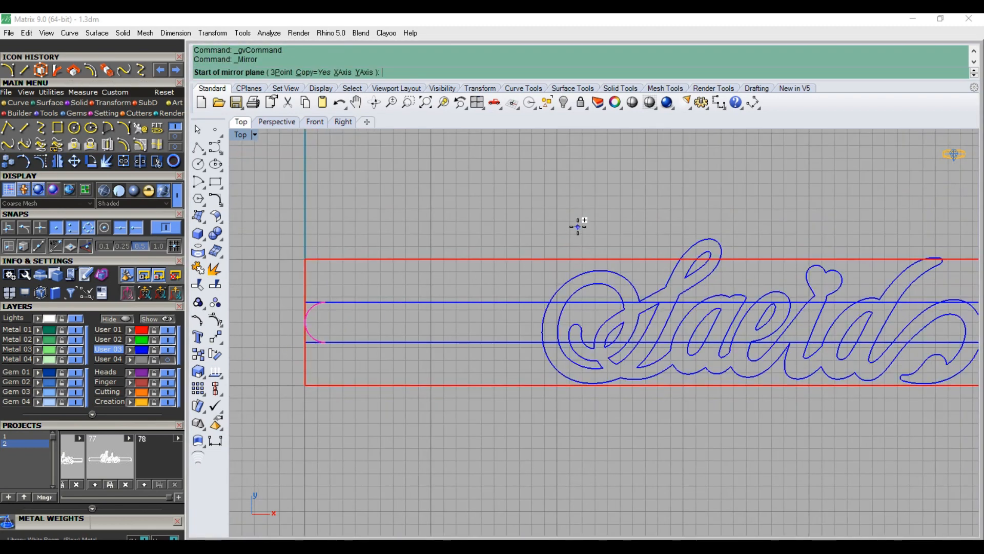
{"action": "right_click_drag", "start_coordinate": [577, 227], "coordinate": [506, 261]}
{"action": "left_click", "coordinate": [596, 259]}
{"action": "left_click", "coordinate": [595, 223]}
{"action": "scroll", "coordinate": [596, 223], "scroll_direction": "down", "scroll_amount": 8}
{"action": "right_click_drag", "start_coordinate": [728, 295], "coordinate": [589, 325]}
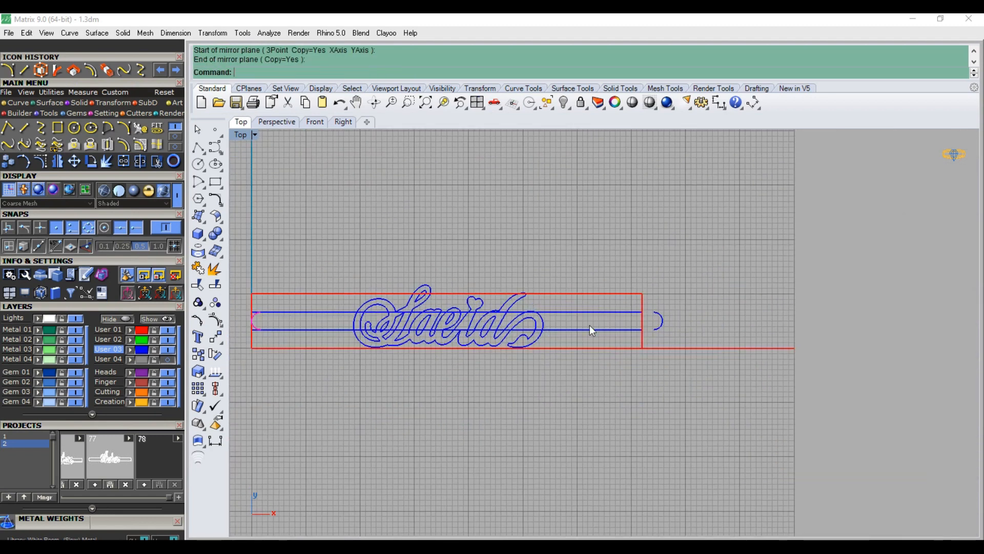
Move the mirrored arc inward so that it caps the band lines at the red rectangle's right edge
{"action": "scroll", "coordinate": [626, 328], "scroll_direction": "up", "scroll_amount": 10}
{"action": "scroll", "coordinate": [716, 289], "scroll_direction": "up", "scroll_amount": 5}
{"action": "left_click_drag", "start_coordinate": [735, 263], "coordinate": [537, 335]}
{"action": "scroll", "coordinate": [602, 273], "scroll_direction": "down", "scroll_amount": 10}
{"action": "scroll", "coordinate": [679, 307], "scroll_direction": "down", "scroll_amount": 9}
{"action": "scroll", "coordinate": [261, 297], "scroll_direction": "up", "scroll_amount": 3}
Trim the band line ends that extend past the rounding arcs at both ends of the band
{"action": "left_click", "coordinate": [259, 295]}
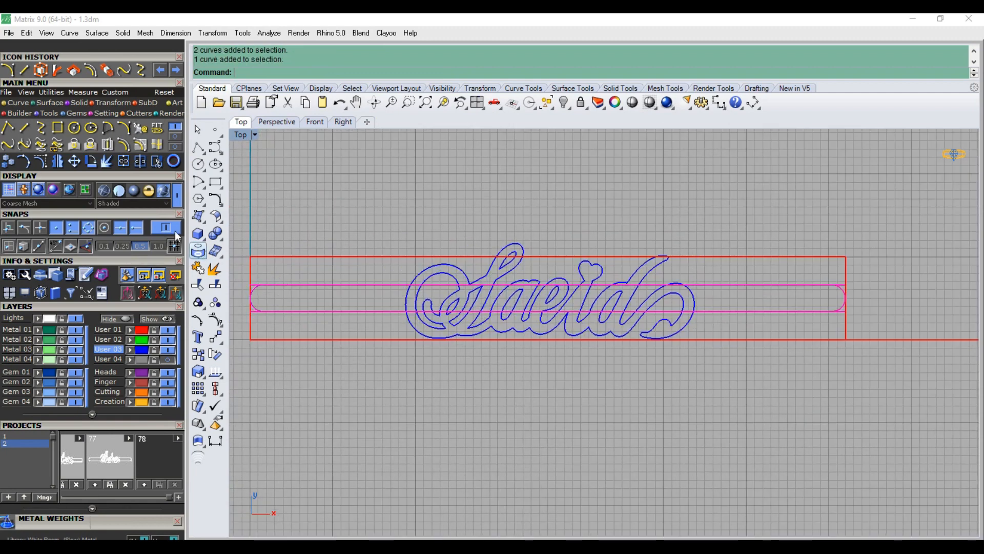
{"action": "left_click", "coordinate": [159, 165]}
{"action": "scroll", "coordinate": [259, 287], "scroll_direction": "up", "scroll_amount": 5}
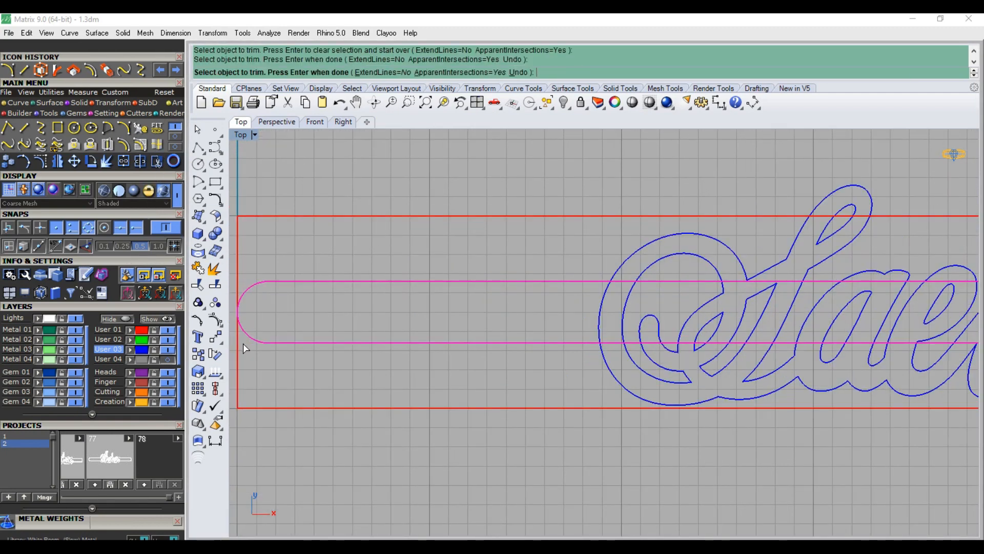
{"action": "scroll", "coordinate": [302, 287], "scroll_direction": "down", "scroll_amount": 4}
{"action": "scroll", "coordinate": [764, 279], "scroll_direction": "up", "scroll_amount": 5}
{"action": "left_click", "coordinate": [767, 277]}
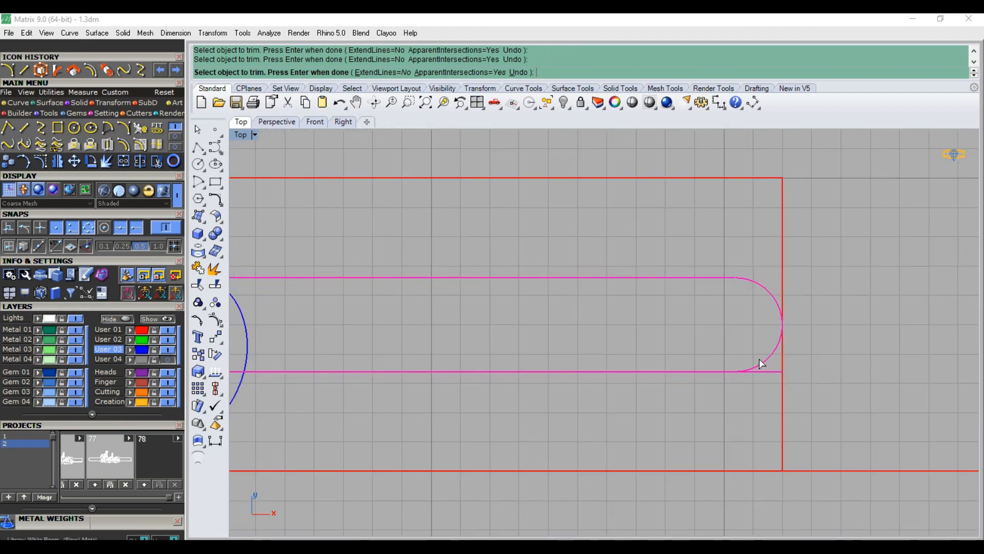
{"action": "scroll", "coordinate": [763, 371], "scroll_direction": "down", "scroll_amount": 4}
{"action": "scroll", "coordinate": [667, 333], "scroll_direction": "down", "scroll_amount": 4}
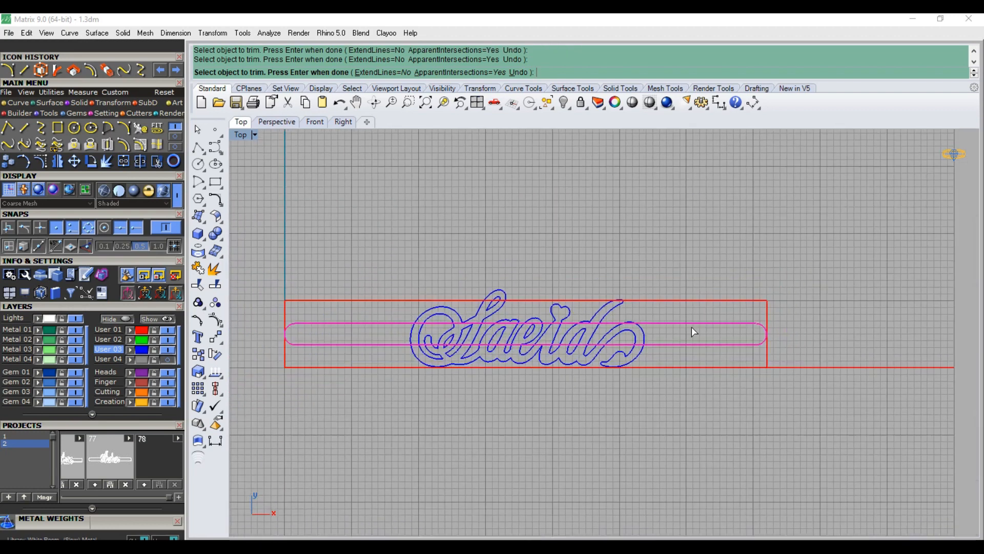
{"action": "key", "text": "Return"}
Trim the two band lines against the outer outline of the name at both sides
{"action": "scroll", "coordinate": [625, 318], "scroll_direction": "up", "scroll_amount": 3}
{"action": "left_click", "coordinate": [626, 313]}
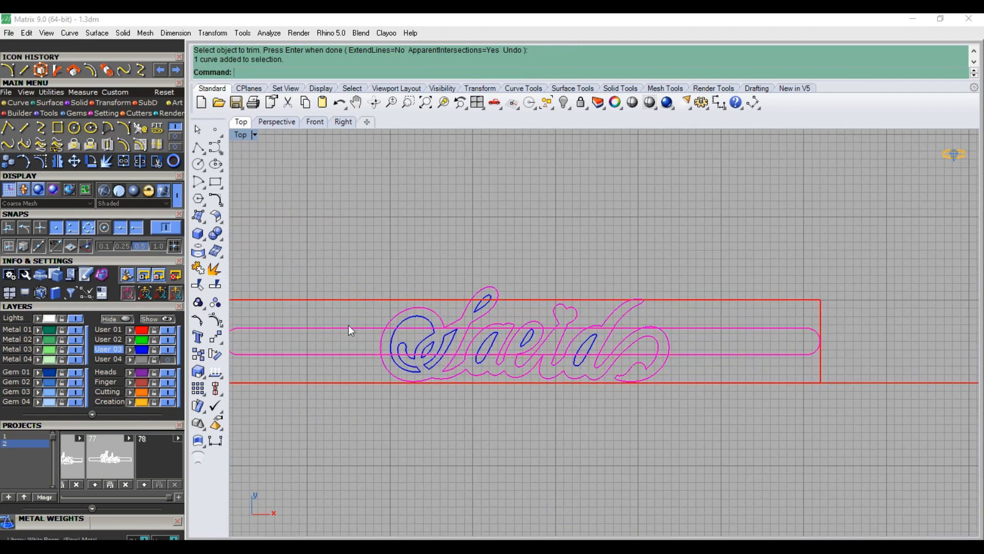
{"action": "left_click", "coordinate": [157, 162]}
{"action": "scroll", "coordinate": [425, 324], "scroll_direction": "up", "scroll_amount": 3}
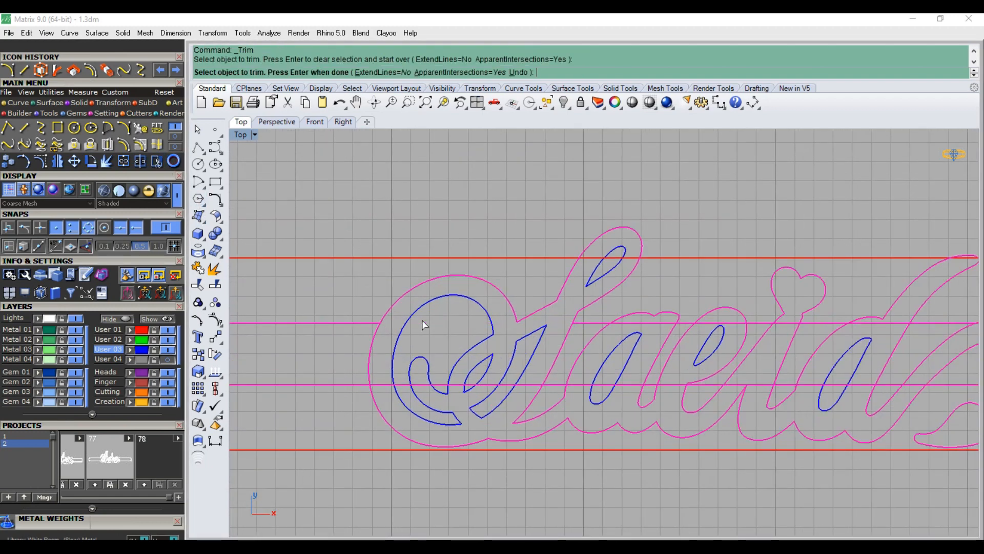
{"action": "left_click", "coordinate": [377, 386]}
{"action": "scroll", "coordinate": [399, 379], "scroll_direction": "down", "scroll_amount": 5}
{"action": "scroll", "coordinate": [710, 333], "scroll_direction": "up", "scroll_amount": 7}
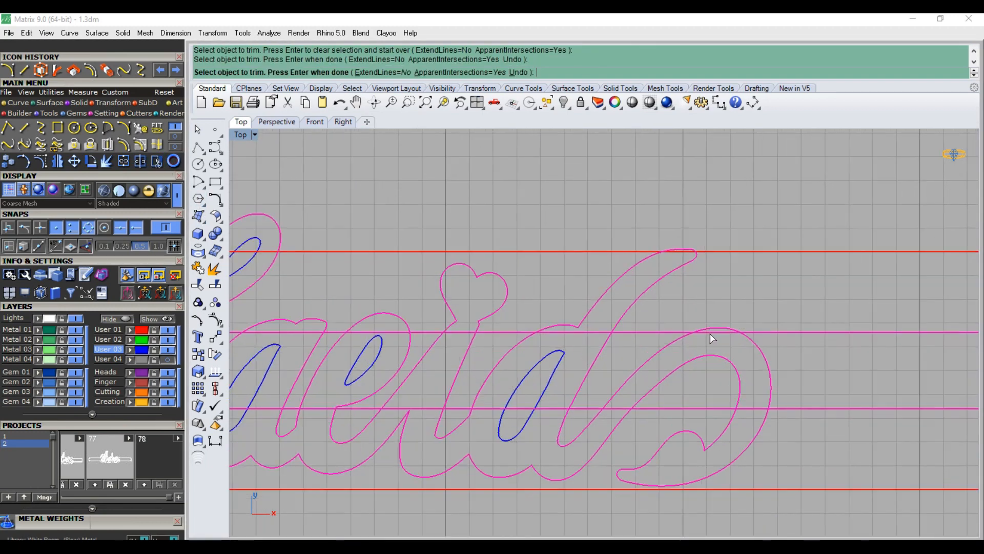
{"action": "left_click", "coordinate": [709, 333]}
{"action": "key", "text": "Return"}
Delete the leftover upper and lower band line pieces running through the name
{"action": "left_click", "coordinate": [711, 408]}
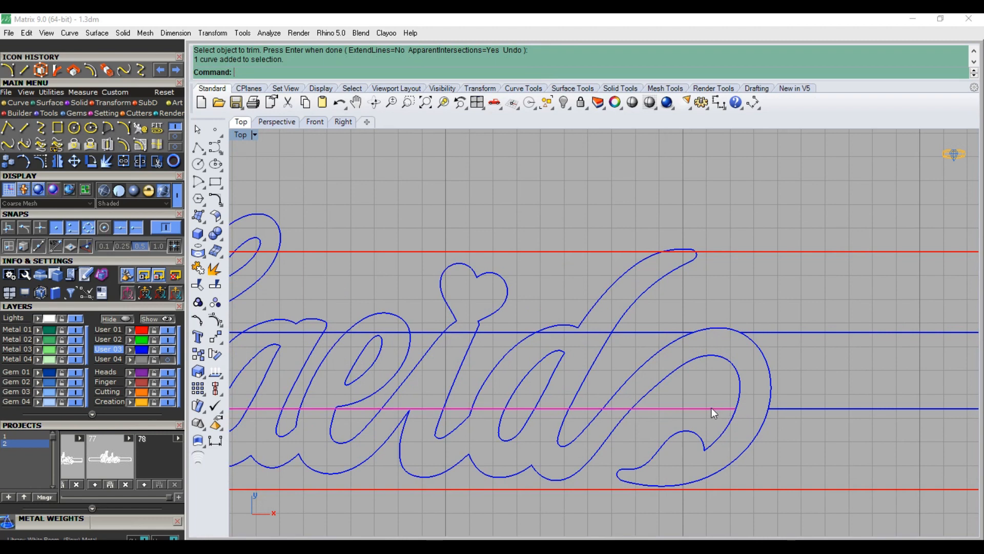
{"action": "key", "text": "Delete"}
{"action": "left_click", "coordinate": [663, 331]}
{"action": "key", "text": "Delete"}
{"action": "scroll", "coordinate": [630, 357], "scroll_direction": "down", "scroll_amount": 3}
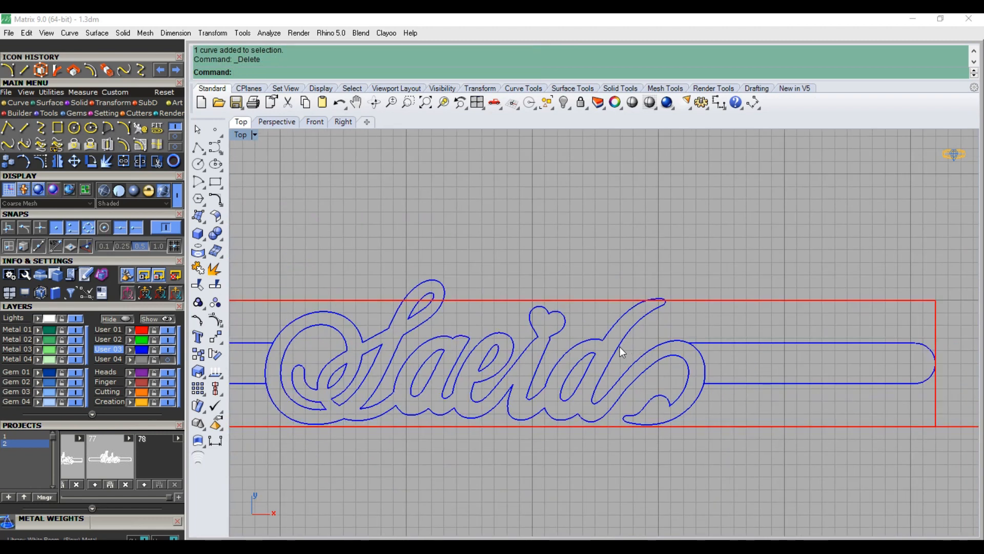
Draw an interpolated curve along the final letter's bottom and the inner edge of its looping tail, ending inside the tail's tip
{"action": "scroll", "coordinate": [630, 418], "scroll_direction": "up", "scroll_amount": 4}
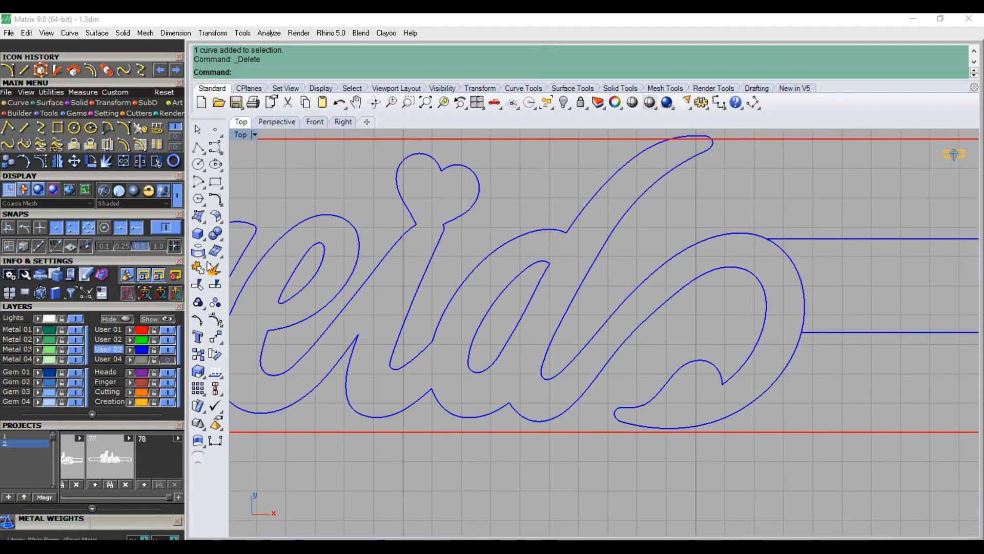
{"action": "left_click", "coordinate": [41, 127]}
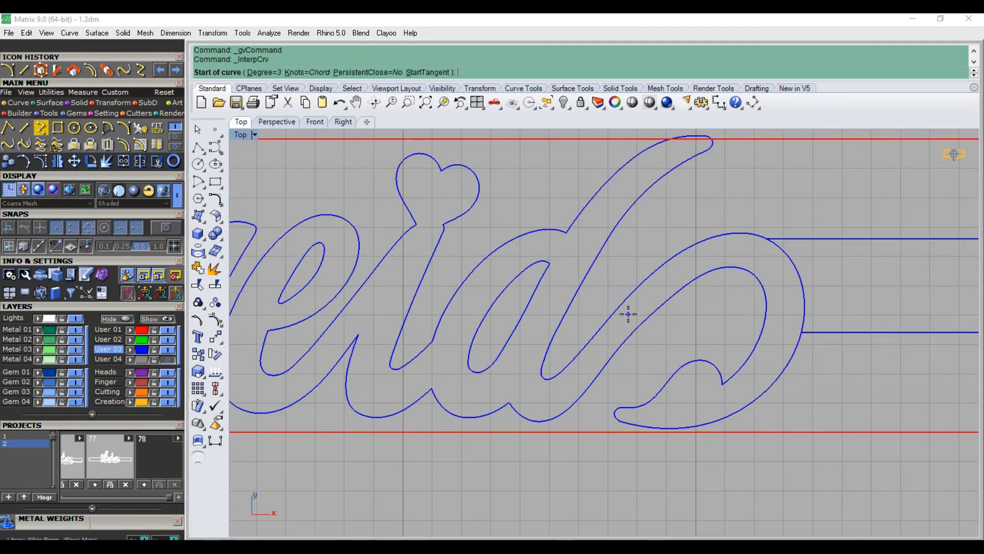
{"action": "scroll", "coordinate": [585, 392], "scroll_direction": "up", "scroll_amount": 3}
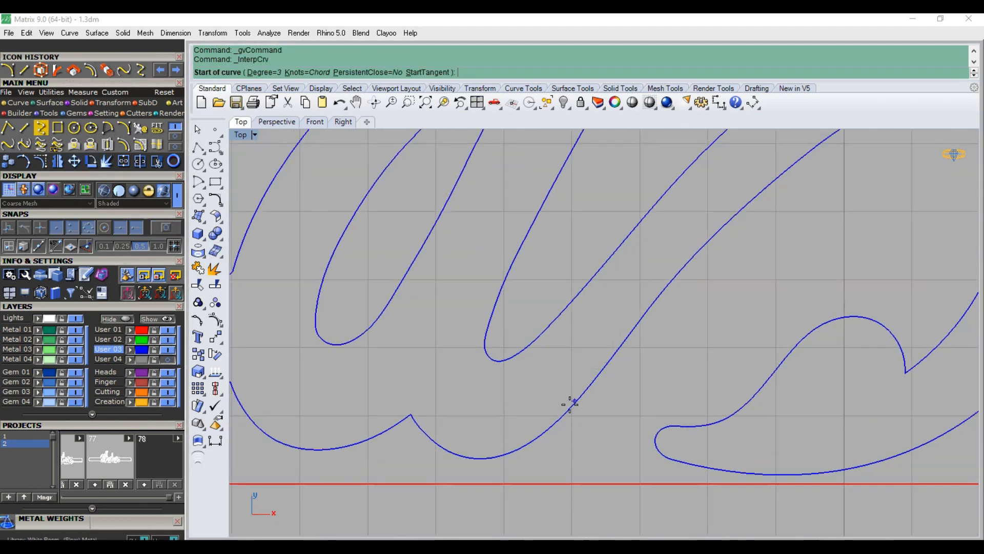
{"action": "left_click", "coordinate": [406, 412]}
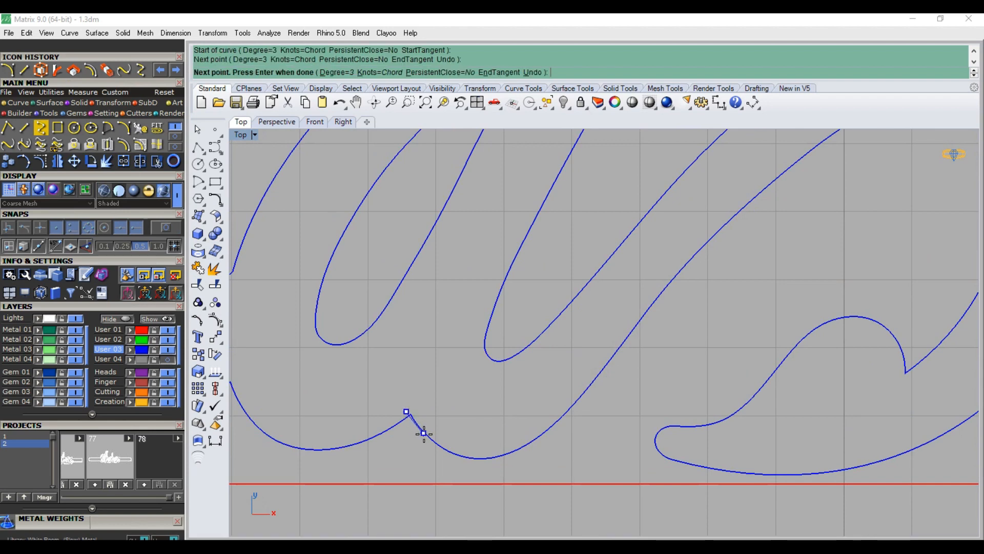
{"action": "left_click", "coordinate": [467, 459]}
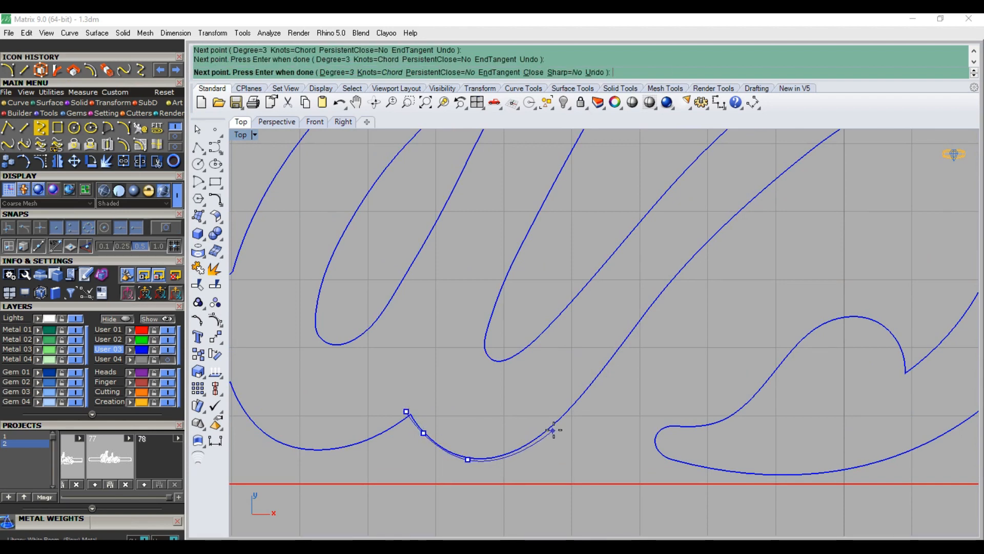
{"action": "right_click_drag", "start_coordinate": [662, 295], "coordinate": [567, 365]}
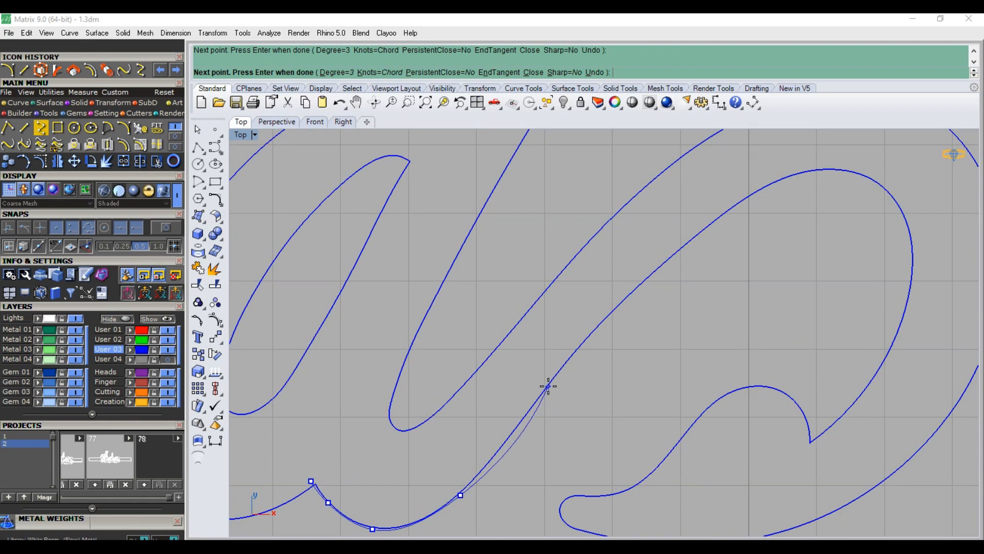
{"action": "left_click", "coordinate": [547, 396]}
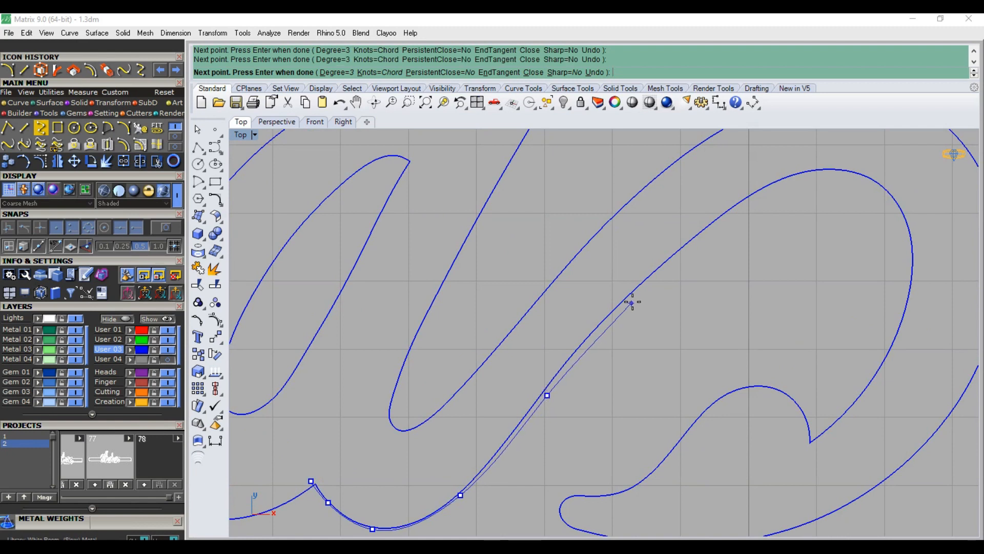
{"action": "left_click", "coordinate": [649, 282]}
{"action": "left_click", "coordinate": [772, 188]}
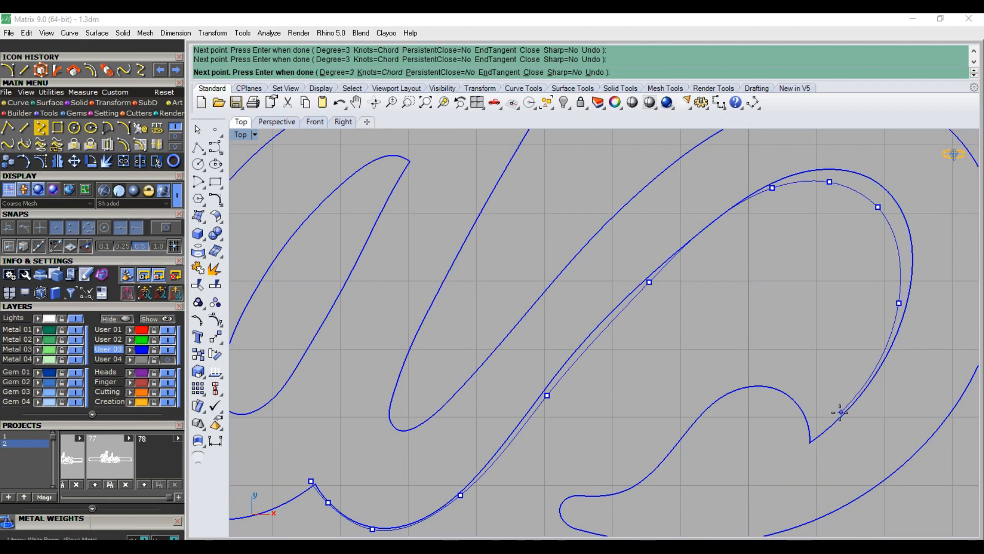
{"action": "right_click_drag", "start_coordinate": [815, 433], "coordinate": [747, 334]}
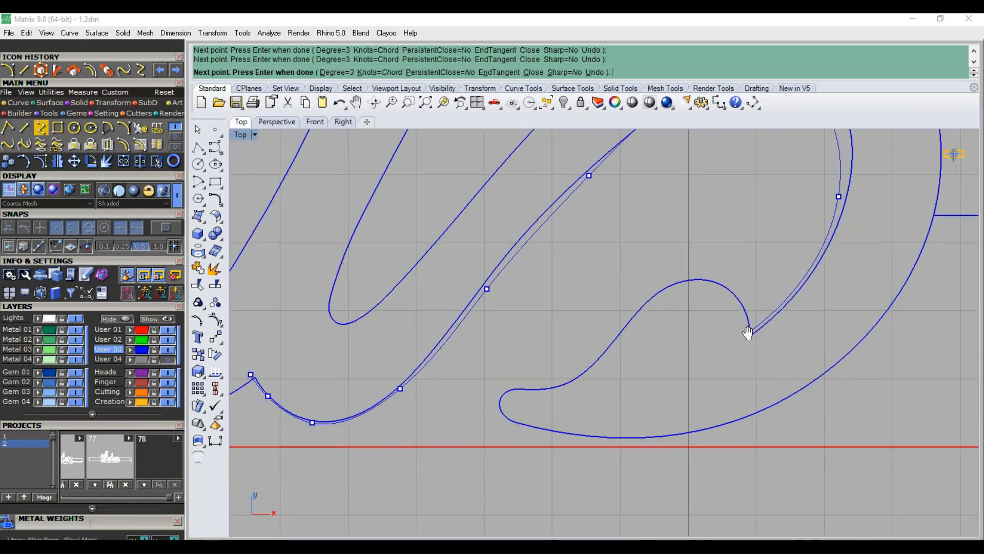
{"action": "left_click", "coordinate": [681, 366]}
{"action": "key", "text": "Return"}
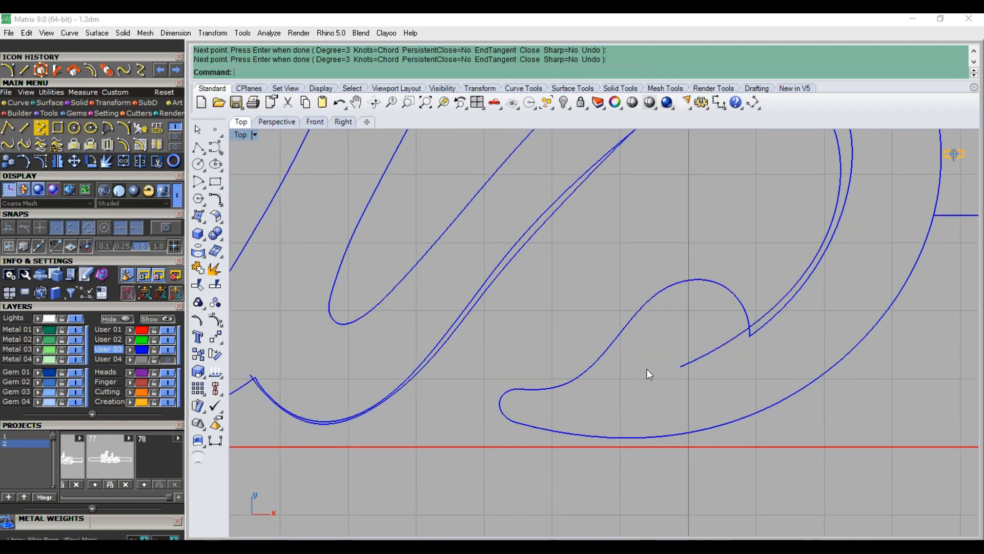
Explode the outer outline of the name into separate segments
{"action": "scroll", "coordinate": [647, 368], "scroll_direction": "down", "scroll_amount": 3}
{"action": "scroll", "coordinate": [445, 340], "scroll_direction": "up", "scroll_amount": 2}
{"action": "left_click", "coordinate": [467, 328]}
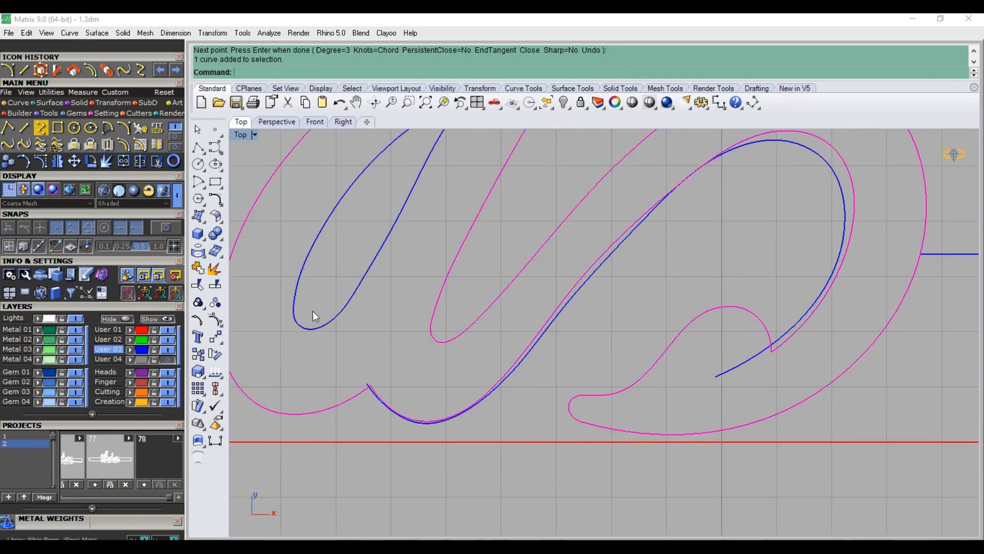
{"action": "left_click", "coordinate": [106, 161]}
Try to split the final letter's outer tail curve at a point on its bottom edge near the tip
{"action": "scroll", "coordinate": [642, 219], "scroll_direction": "down", "scroll_amount": 2}
{"action": "right_click_drag", "start_coordinate": [642, 219], "coordinate": [623, 322]}
{"action": "left_click", "coordinate": [567, 315]}
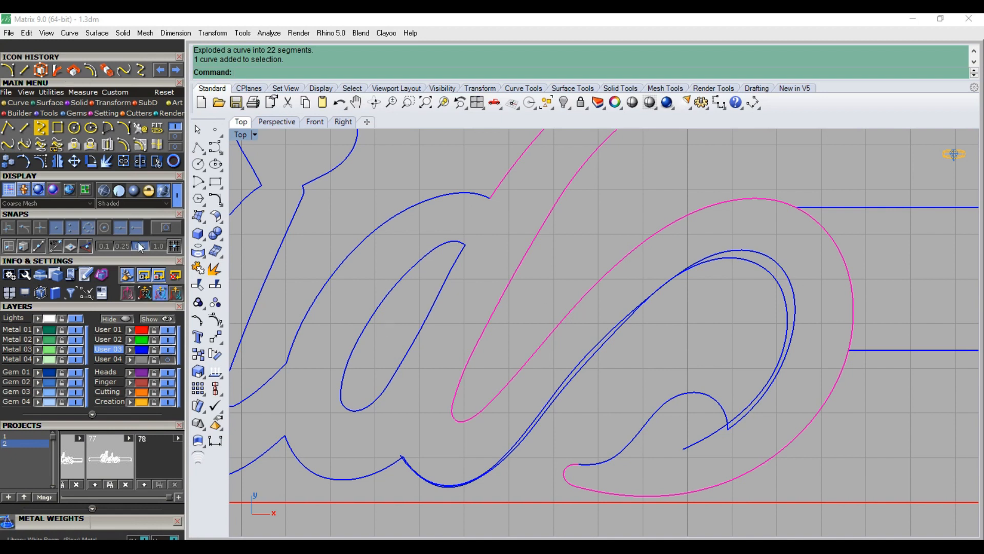
{"action": "left_click", "coordinate": [141, 162]}
{"action": "left_click", "coordinate": [284, 72]}
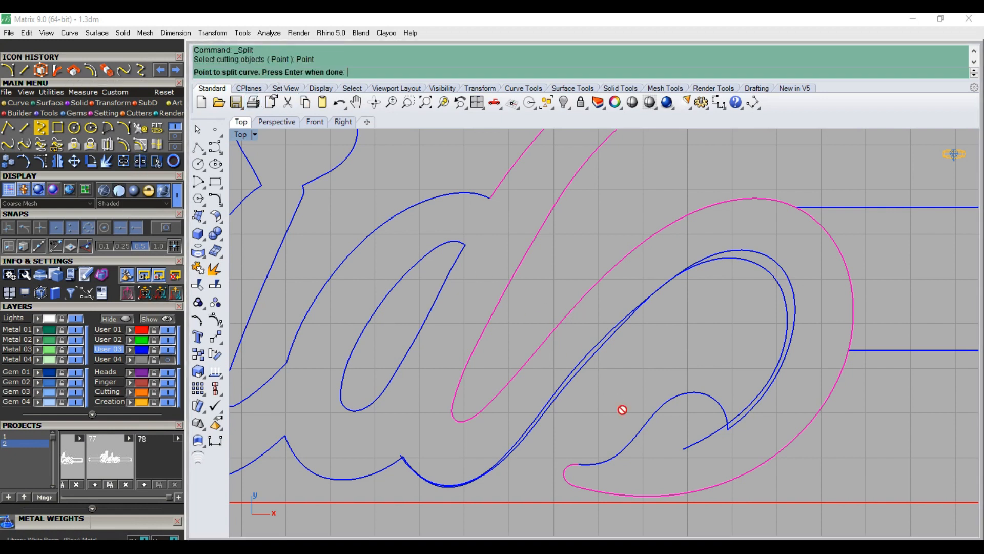
{"action": "left_click", "coordinate": [650, 496]}
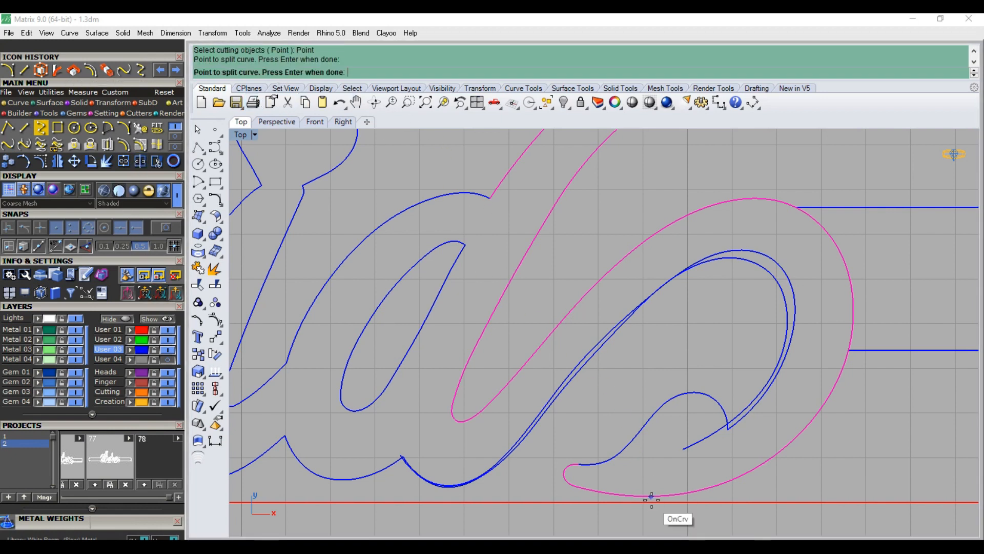
{"action": "key", "text": "Return"}
{"action": "left_click", "coordinate": [632, 494]}
{"action": "key", "text": "Return"}
Split the final letter's outer tail curve at a point right of the tip and delete the rounded tip piece
{"action": "key", "text": "Return"}
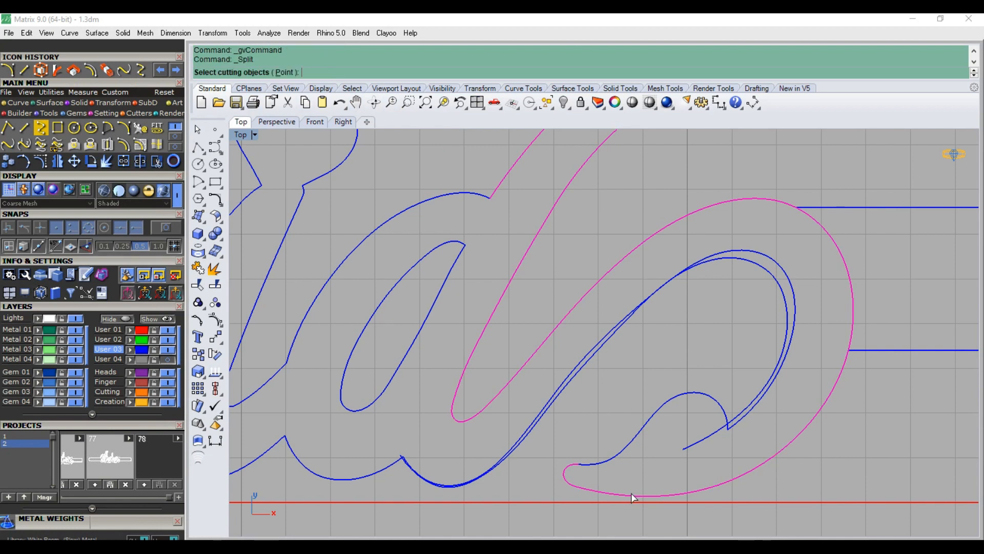
{"action": "left_click", "coordinate": [285, 73]}
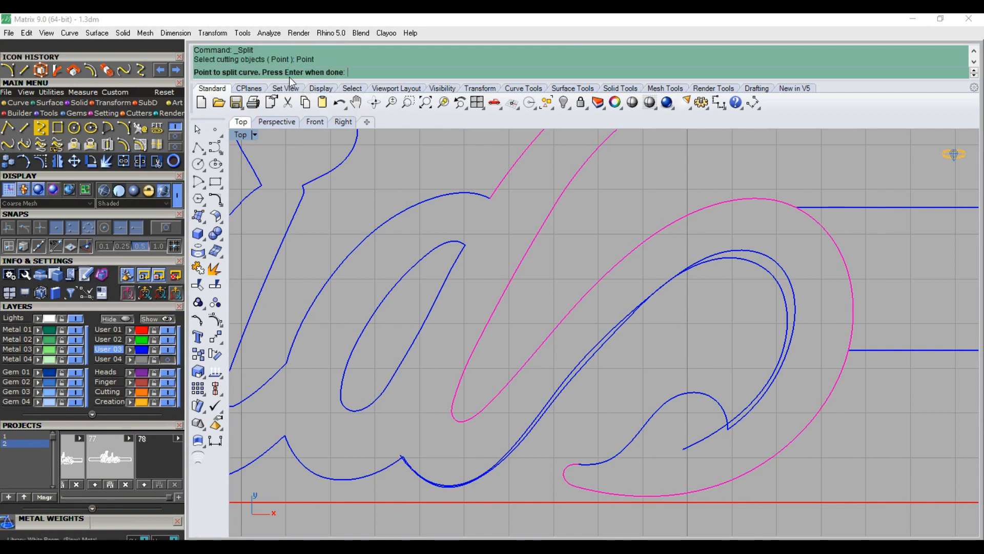
{"action": "left_click", "coordinate": [679, 507]}
{"action": "key", "text": "Return"}
{"action": "left_click", "coordinate": [663, 494]}
{"action": "key", "text": "Delete"}
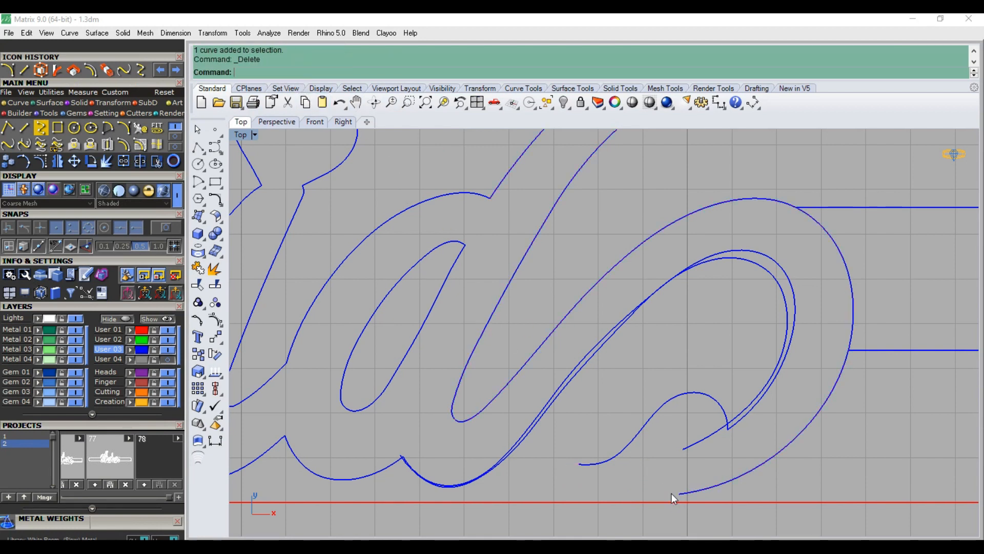
Delete the original inner tail segment that the newly drawn curve replaces
{"action": "left_click", "coordinate": [685, 495]}
{"action": "left_click", "coordinate": [736, 429]}
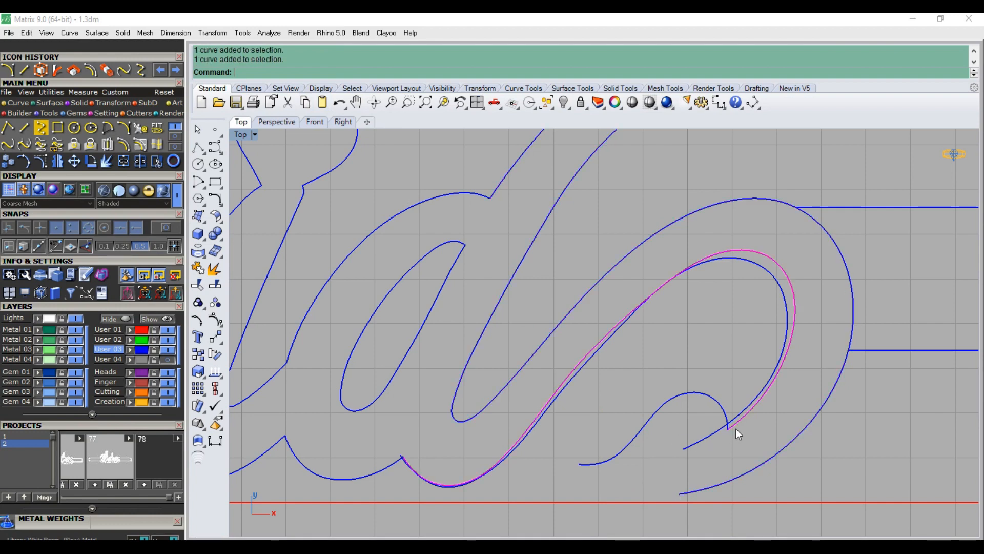
{"action": "key", "text": "Delete"}
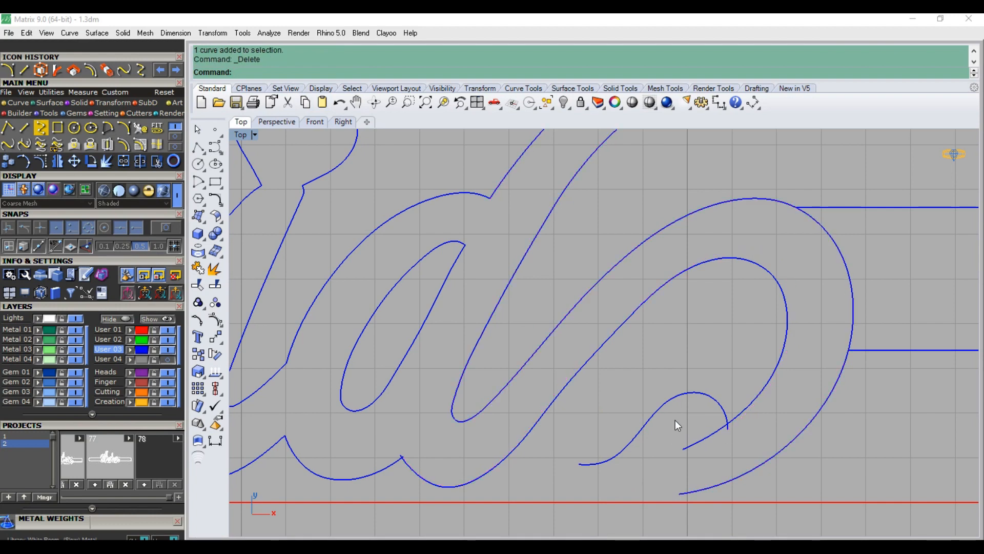
Stretch the new inner tail curve horizontally from its lower end, making it longer, and move it slightly down and left
{"action": "scroll", "coordinate": [666, 408], "scroll_direction": "up", "scroll_amount": 4}
{"action": "left_click", "coordinate": [660, 406]}
{"action": "left_click", "coordinate": [106, 70]}
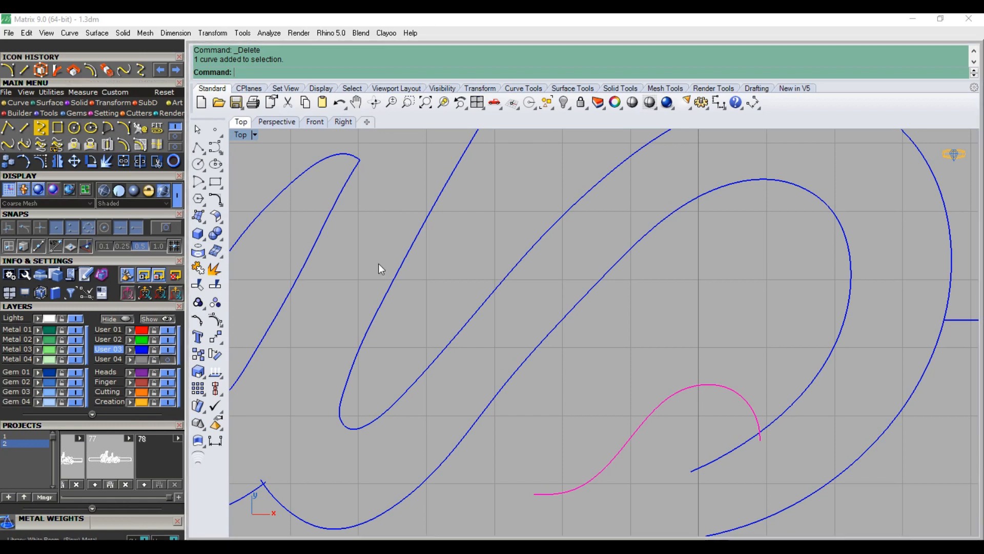
{"action": "left_click", "coordinate": [741, 439]}
{"action": "left_click", "coordinate": [569, 446]}
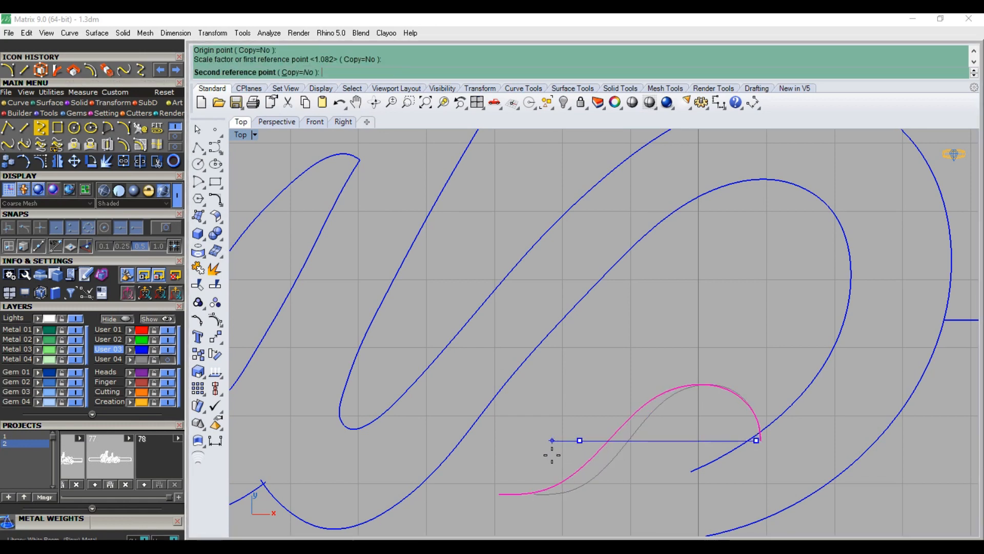
{"action": "left_click", "coordinate": [549, 454]}
{"action": "scroll", "coordinate": [545, 402], "scroll_direction": "down", "scroll_amount": 2}
{"action": "scroll", "coordinate": [613, 401], "scroll_direction": "up", "scroll_amount": 2}
{"action": "left_click_drag", "start_coordinate": [618, 391], "coordinate": [588, 411]}
Rotate the inner tail curve about its lower end beside the loop so its far end rises toward the letter's stem
{"action": "left_click", "coordinate": [106, 162]}
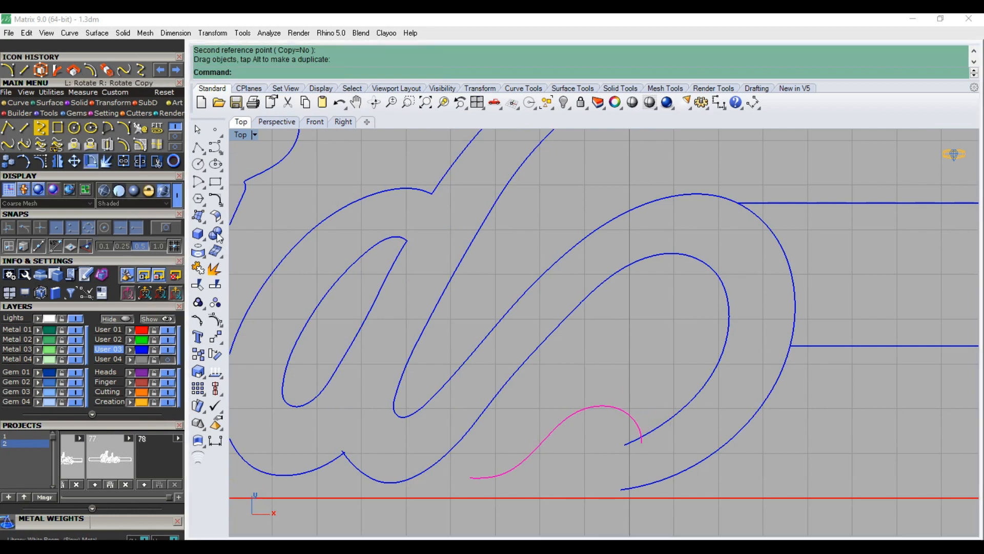
{"action": "left_click", "coordinate": [641, 440]}
{"action": "left_click", "coordinate": [485, 482]}
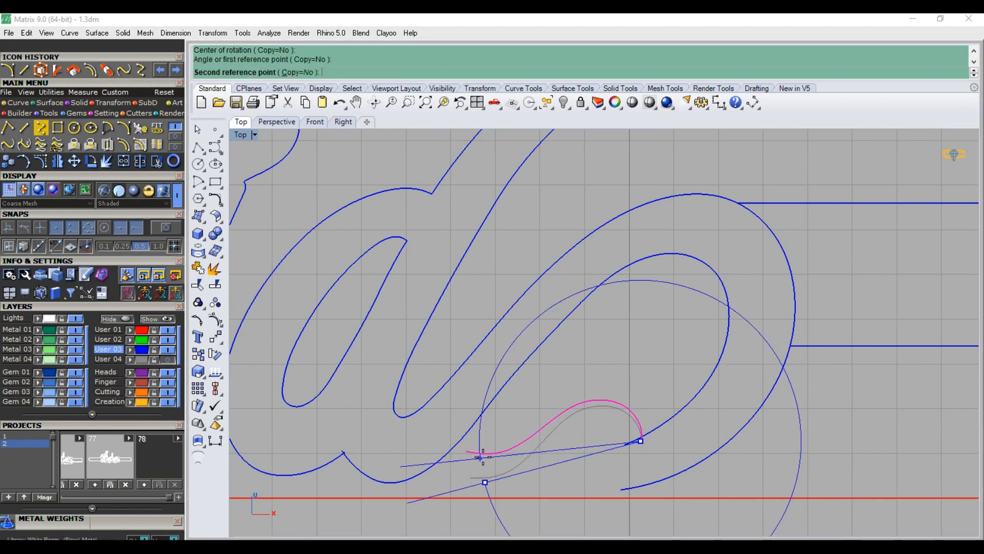
{"action": "left_click", "coordinate": [479, 457]}
Draw an interpolated curve from near the outer tail's end, sweeping along the baseline and up across the letter's stem
{"action": "left_click", "coordinate": [46, 134]}
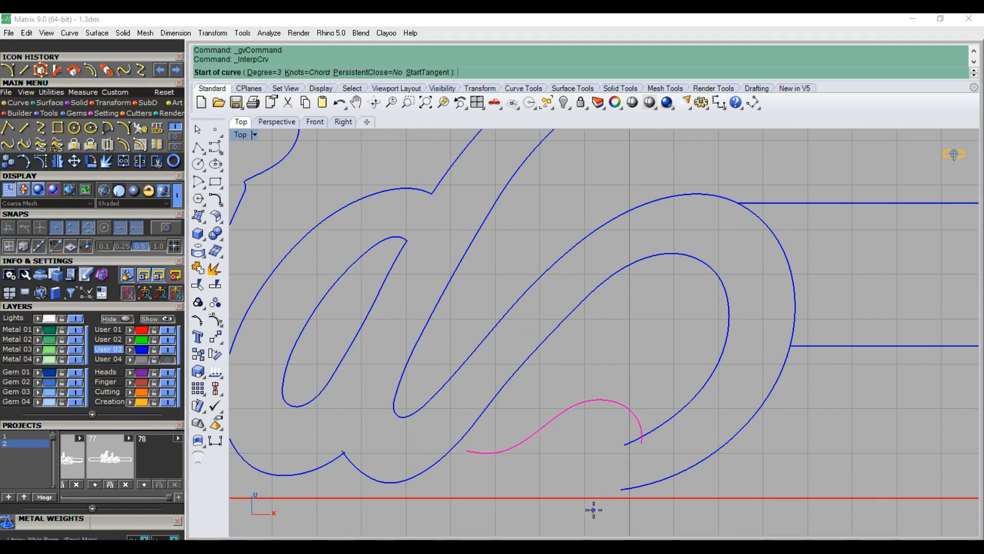
{"action": "left_click", "coordinate": [613, 491]}
{"action": "left_click", "coordinate": [536, 494]}
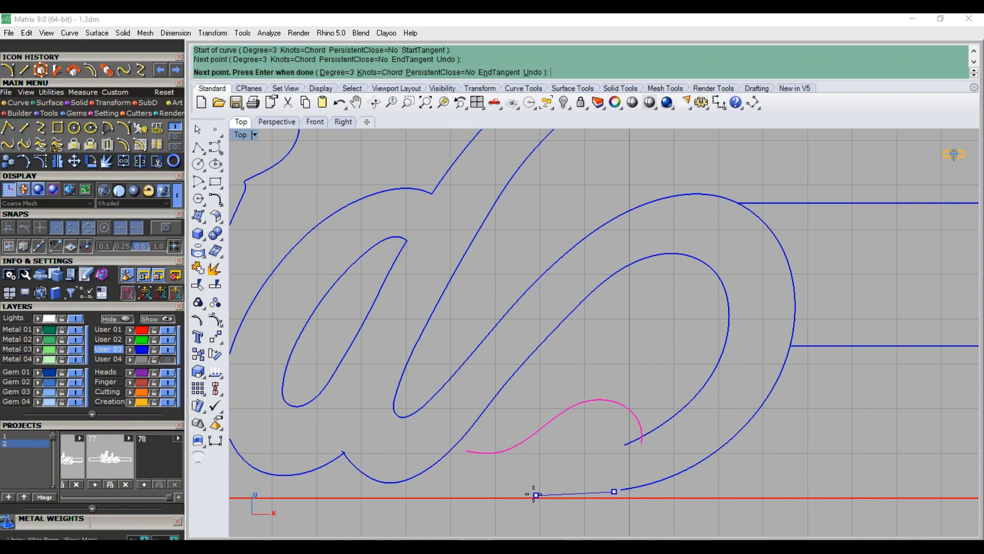
{"action": "left_click", "coordinate": [424, 457]}
{"action": "key", "text": "Return"}
Redraw the inner tail wave as an interpolated curve crossing the stem and the loop's end, and delete the selected guide curve
{"action": "scroll", "coordinate": [469, 453], "scroll_direction": "up", "scroll_amount": 4}
{"action": "key", "text": "Return"}
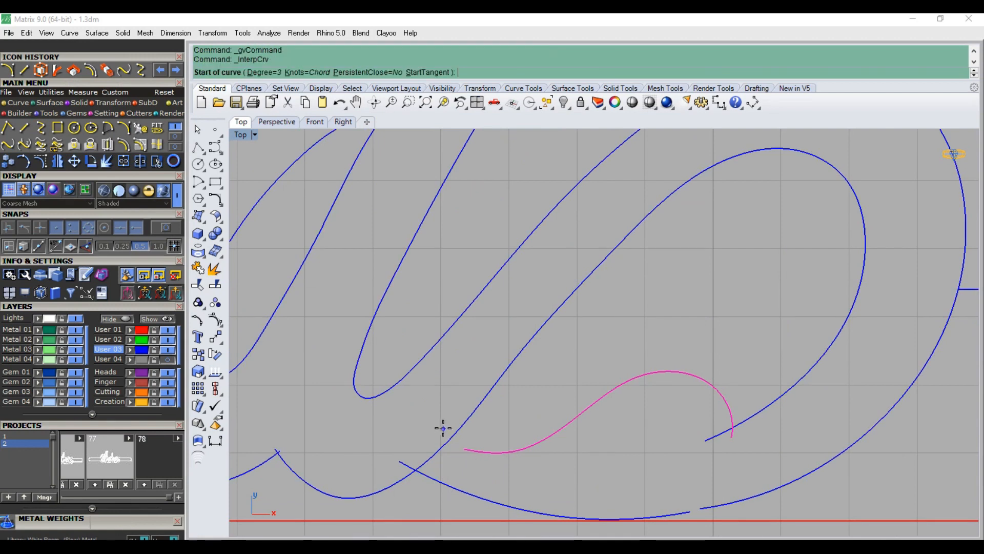
{"action": "left_click", "coordinate": [437, 427]}
{"action": "left_click", "coordinate": [474, 443]}
{"action": "left_click", "coordinate": [536, 438]}
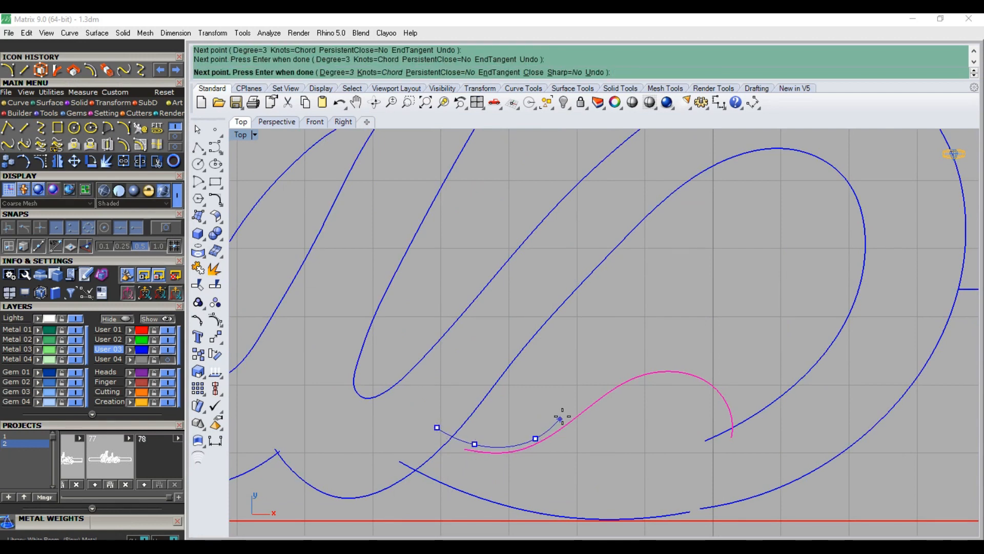
{"action": "left_click", "coordinate": [610, 386]}
{"action": "left_click", "coordinate": [662, 367]}
{"action": "left_click", "coordinate": [713, 378]}
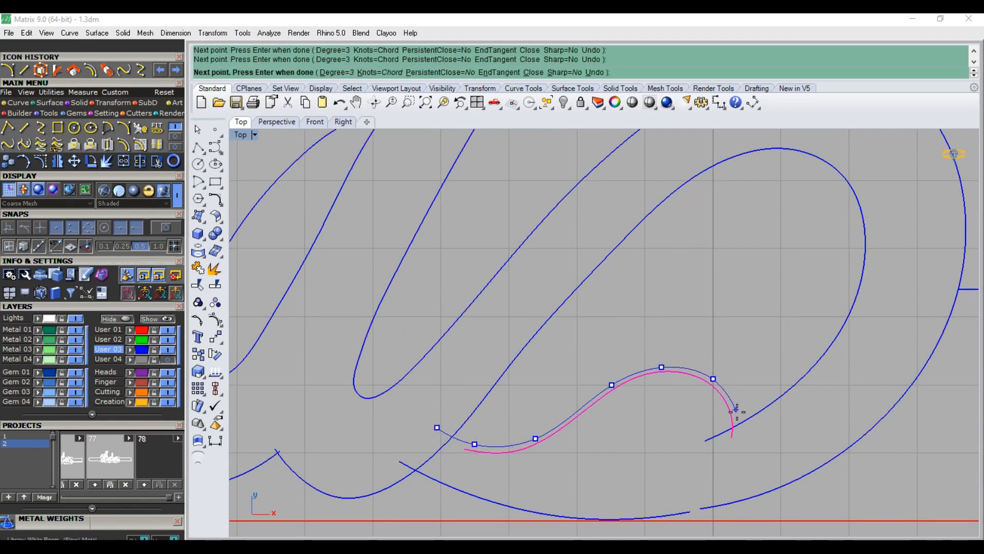
{"action": "left_click", "coordinate": [731, 459]}
{"action": "key", "text": "Return"}
{"action": "key", "text": "Delete"}
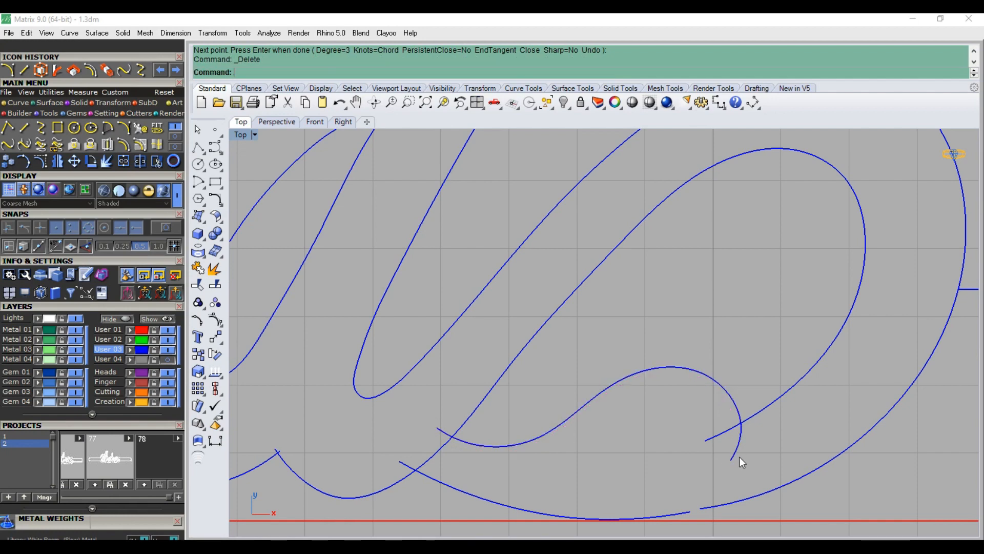
Adjust the control points at the outer tail curve's lower end so it lines up with the new bottom curve
{"action": "left_click", "coordinate": [704, 510]}
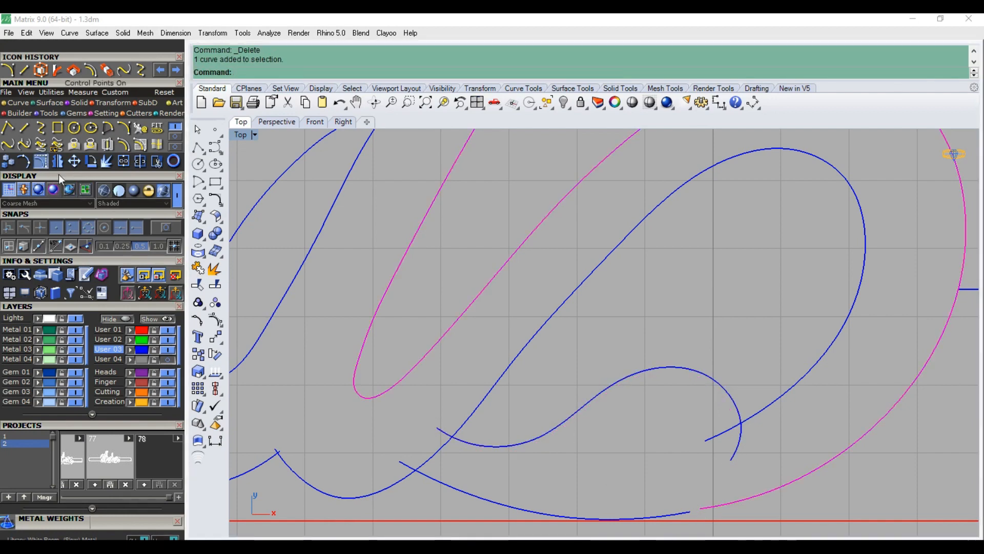
{"action": "left_click", "coordinate": [40, 161]}
{"action": "scroll", "coordinate": [698, 506], "scroll_direction": "up", "scroll_amount": 3}
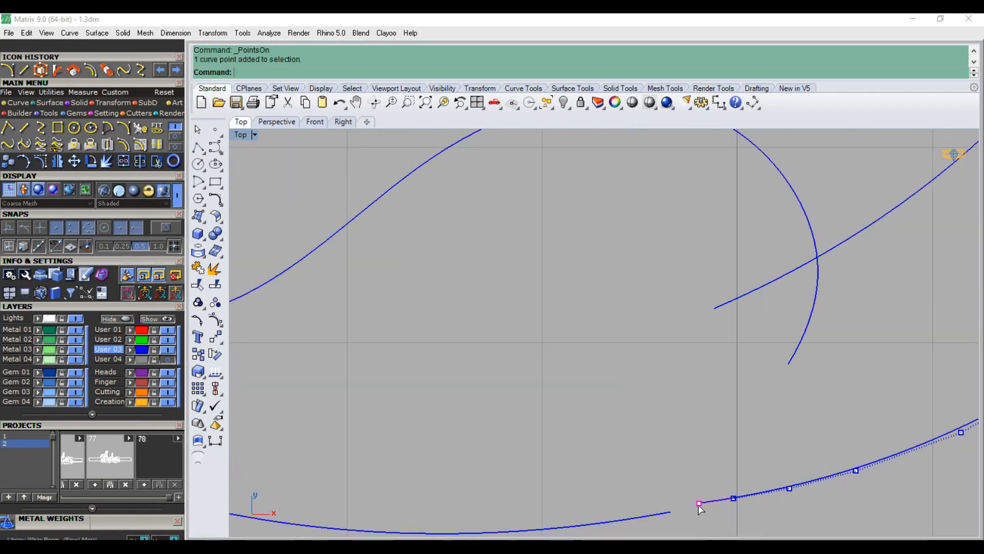
{"action": "left_click_drag", "start_coordinate": [699, 505], "coordinate": [850, 487]}
{"action": "key", "text": "Delete"}
{"action": "scroll", "coordinate": [712, 413], "scroll_direction": "down", "scroll_amount": 8}
{"action": "key", "text": "Escape"}
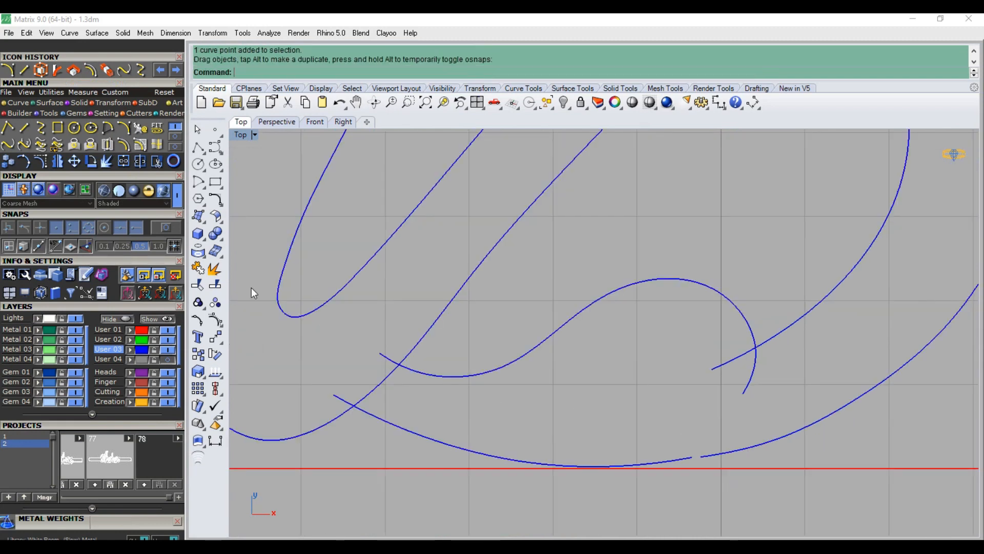
Blend the gap between the new bottom curve and the outer tail curve with curvature continuity
{"action": "left_click", "coordinate": [24, 145]}
{"action": "left_click", "coordinate": [687, 456]}
{"action": "left_click", "coordinate": [702, 456]}
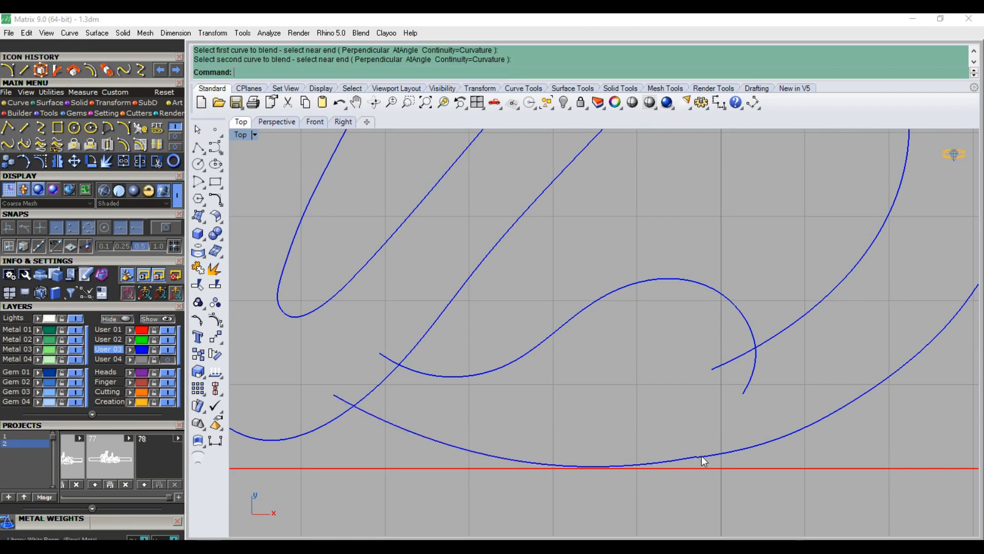
Edit the control points around the blend to smooth the bottom outline of the final letter's tail
{"action": "left_click", "coordinate": [603, 466]}
{"action": "left_click", "coordinate": [131, 165]}
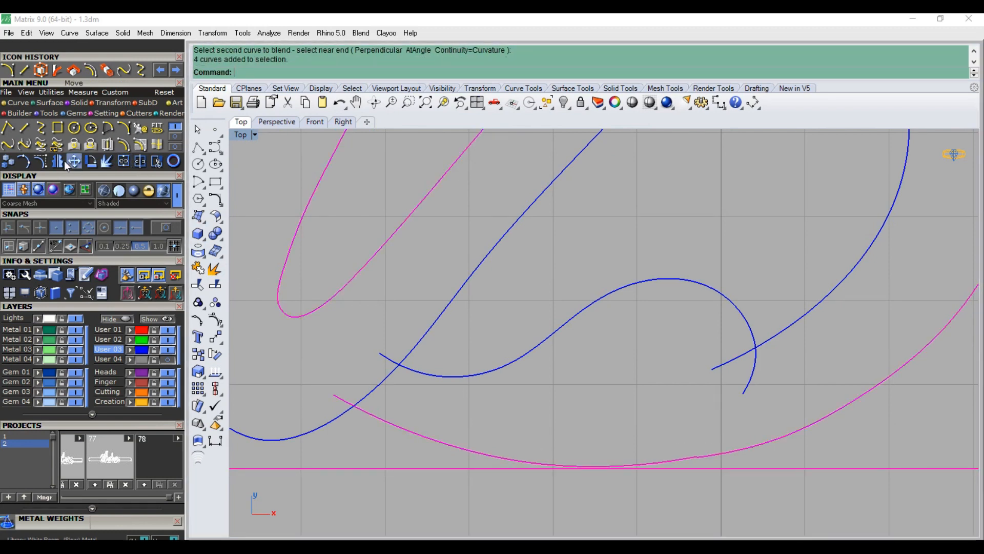
{"action": "key", "text": "F10"}
{"action": "left_click_drag", "start_coordinate": [733, 426], "coordinate": [636, 476]}
{"action": "key", "text": "Delete"}
{"action": "key", "text": "Delete"}
{"action": "key", "text": "Delete"}
{"action": "left_click_drag", "start_coordinate": [745, 457], "coordinate": [745, 457]}
{"action": "key", "text": "Escape"}
{"action": "key", "text": "Escape"}
{"action": "scroll", "coordinate": [678, 425], "scroll_direction": "down", "scroll_amount": 15}
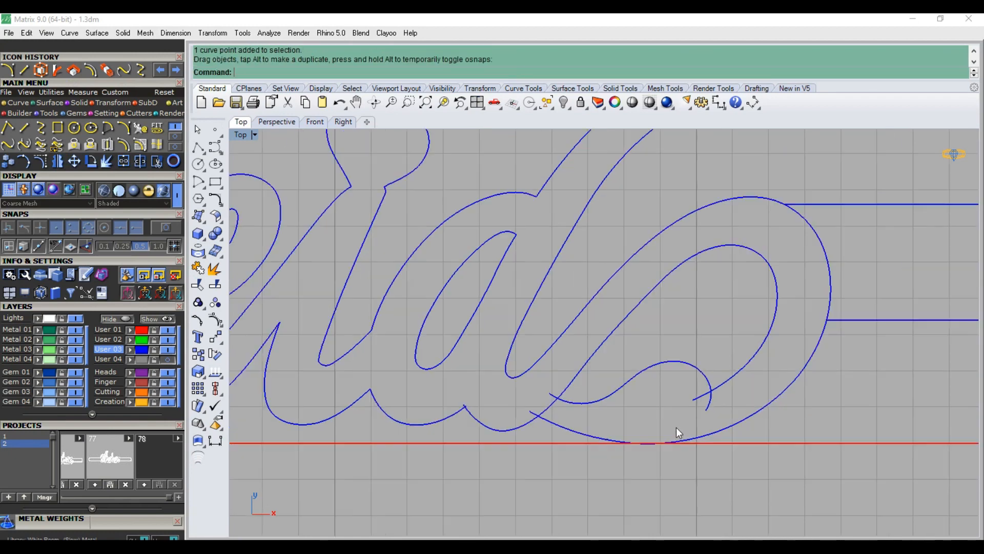
Hide the User 01 layer and trim the tail outline between the right band lines plus the overshooting ends inside the loop
{"action": "scroll", "coordinate": [697, 365], "scroll_direction": "down", "scroll_amount": 6}
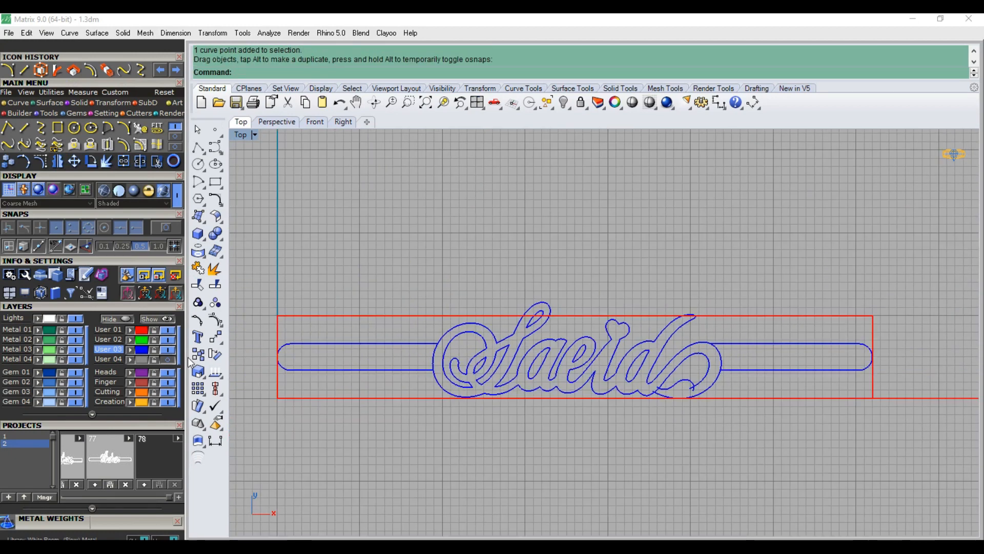
{"action": "left_click", "coordinate": [167, 330]}
{"action": "key", "text": "ctrl+a"}
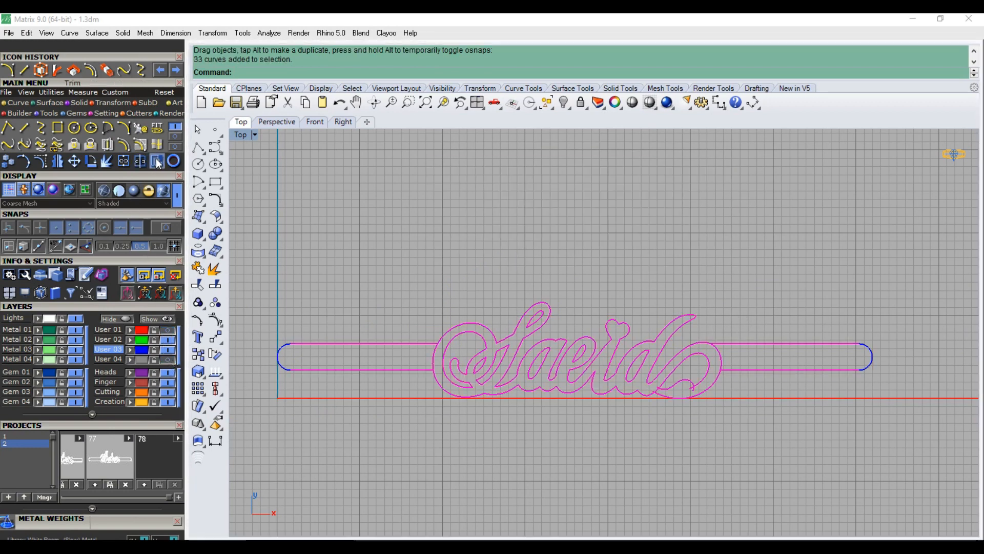
{"action": "left_click", "coordinate": [156, 162]}
{"action": "scroll", "coordinate": [436, 357], "scroll_direction": "up", "scroll_amount": 5}
{"action": "scroll", "coordinate": [435, 354], "scroll_direction": "down", "scroll_amount": 6}
{"action": "scroll", "coordinate": [718, 366], "scroll_direction": "up", "scroll_amount": 6}
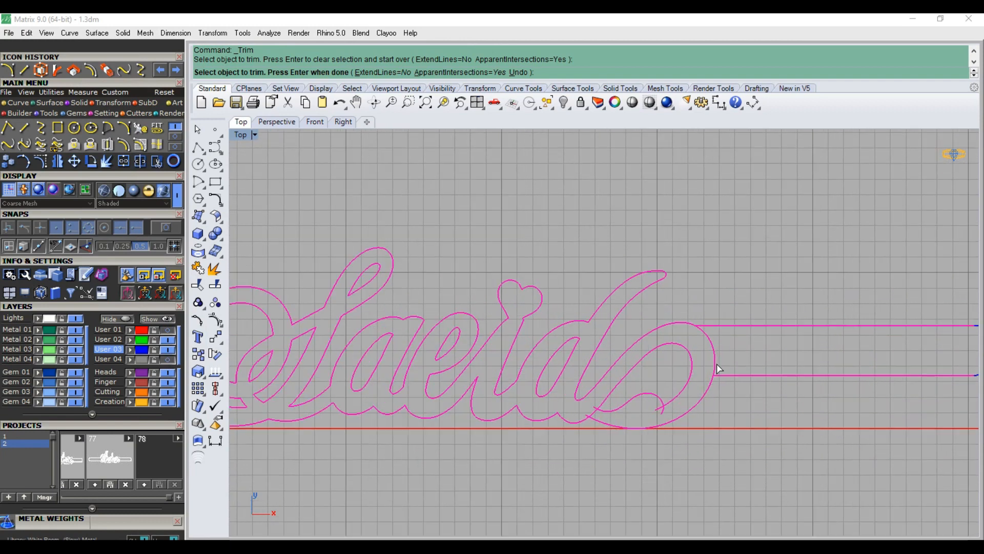
{"action": "left_click", "coordinate": [718, 366]}
{"action": "left_click", "coordinate": [656, 408]}
{"action": "left_click", "coordinate": [668, 414]}
Trim the overlapping curve pieces where the tail curves cross the final letter's stem
{"action": "scroll", "coordinate": [637, 395], "scroll_direction": "down", "scroll_amount": 5}
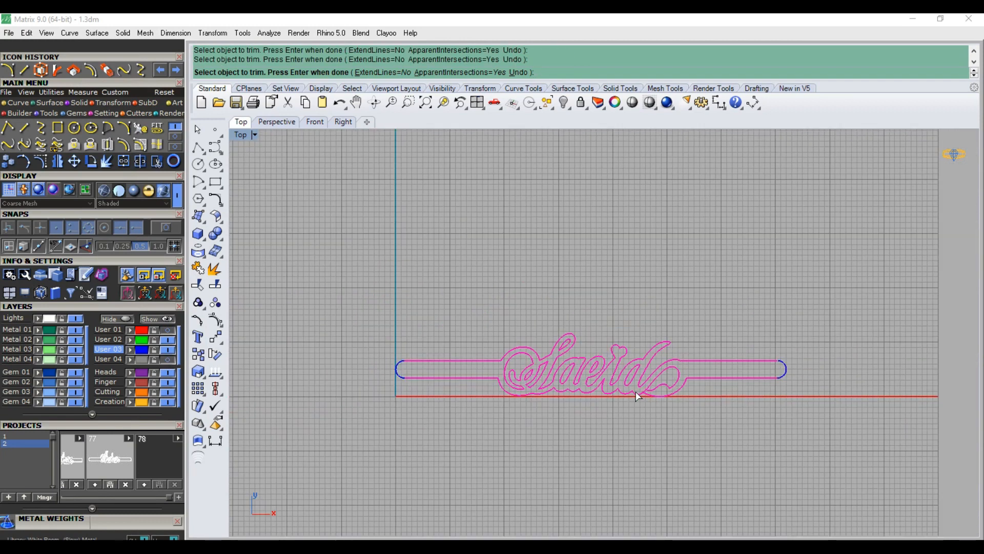
{"action": "scroll", "coordinate": [639, 389], "scroll_direction": "up", "scroll_amount": 10}
{"action": "left_click", "coordinate": [641, 385]}
{"action": "left_click", "coordinate": [666, 367]}
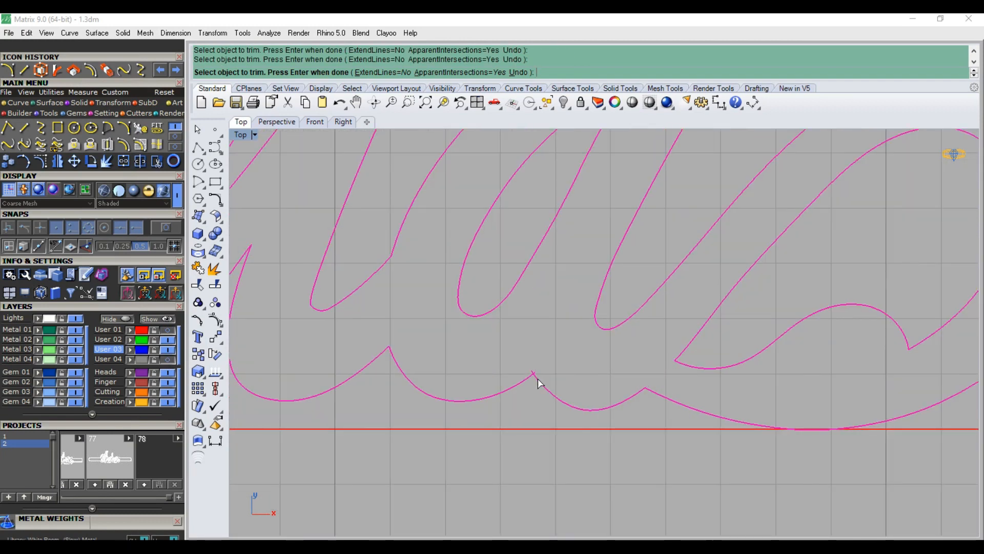
{"action": "scroll", "coordinate": [564, 376], "scroll_direction": "down", "scroll_amount": 10}
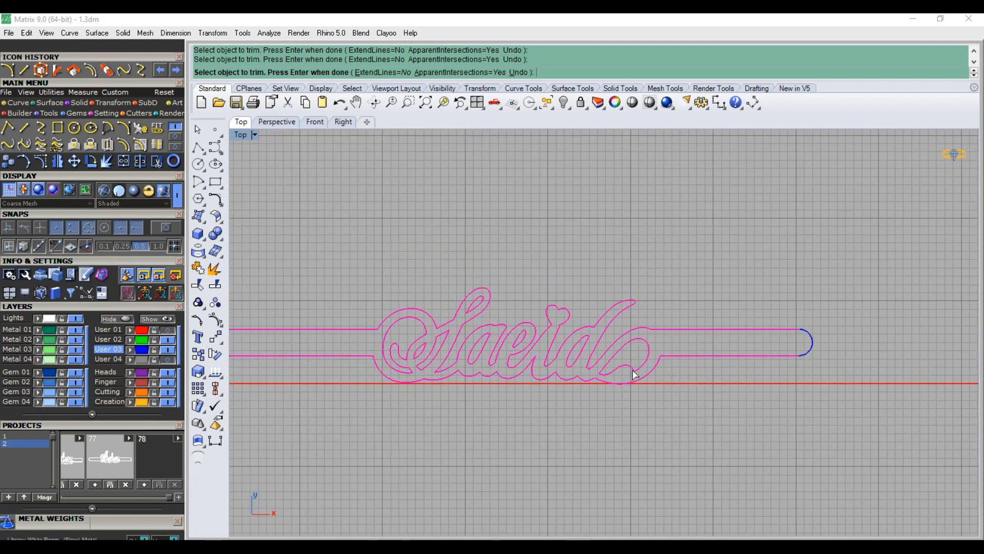
{"action": "key", "text": "Return"}
Join all the name and band curves into closed outlines
{"action": "left_click_drag", "start_coordinate": [752, 322], "coordinate": [384, 405]}
{"action": "left_click", "coordinate": [123, 162]}
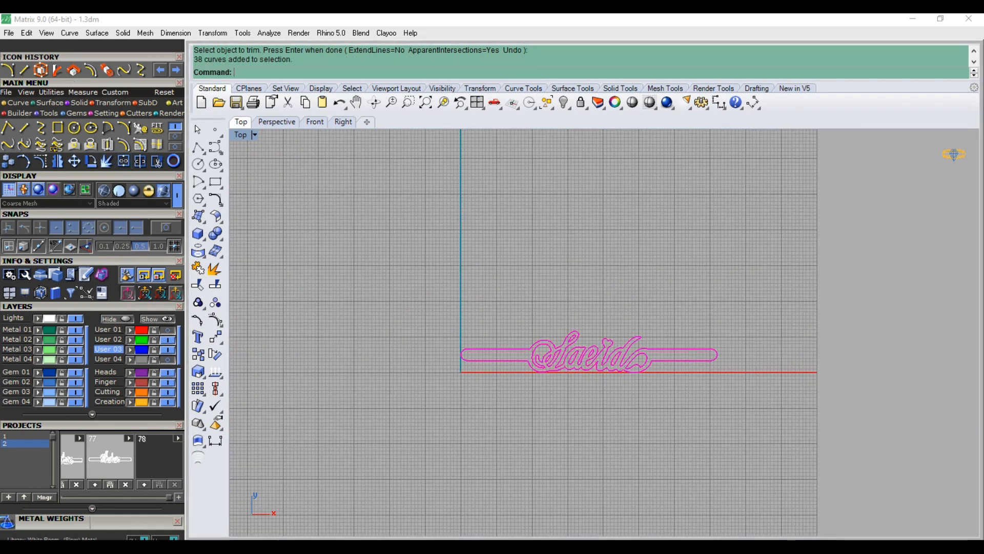
{"action": "scroll", "coordinate": [626, 357], "scroll_direction": "up", "scroll_amount": 2}
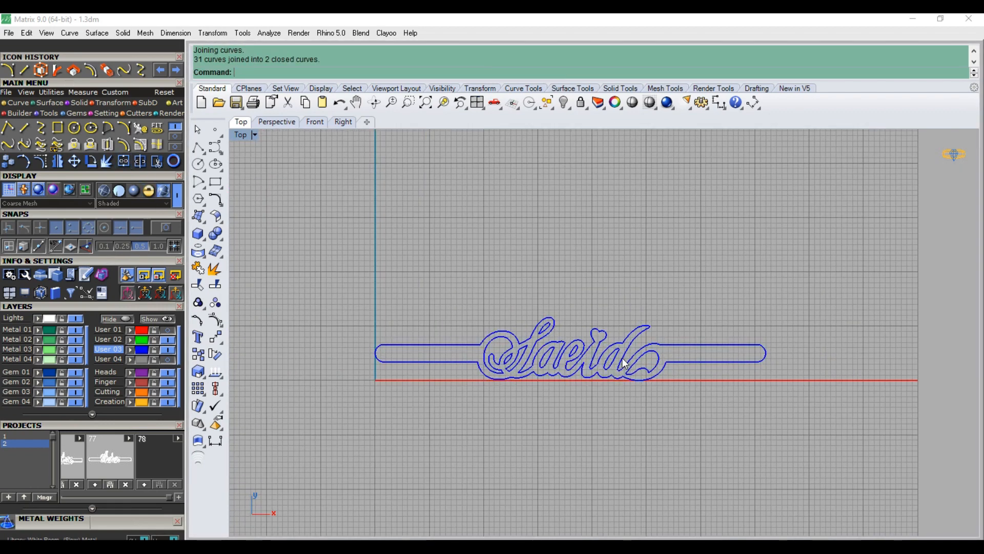
Offset the closed inner loop of the final letter's tail inward by 0.05 and delete the original loop
{"action": "scroll", "coordinate": [651, 358], "scroll_direction": "up", "scroll_amount": 5}
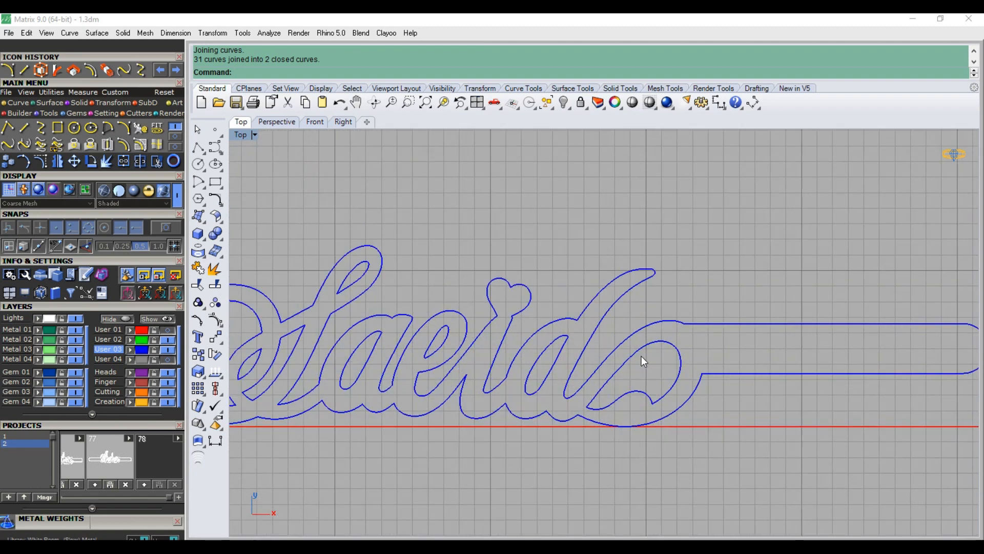
{"action": "left_click", "coordinate": [640, 349]}
{"action": "left_click", "coordinate": [140, 161]}
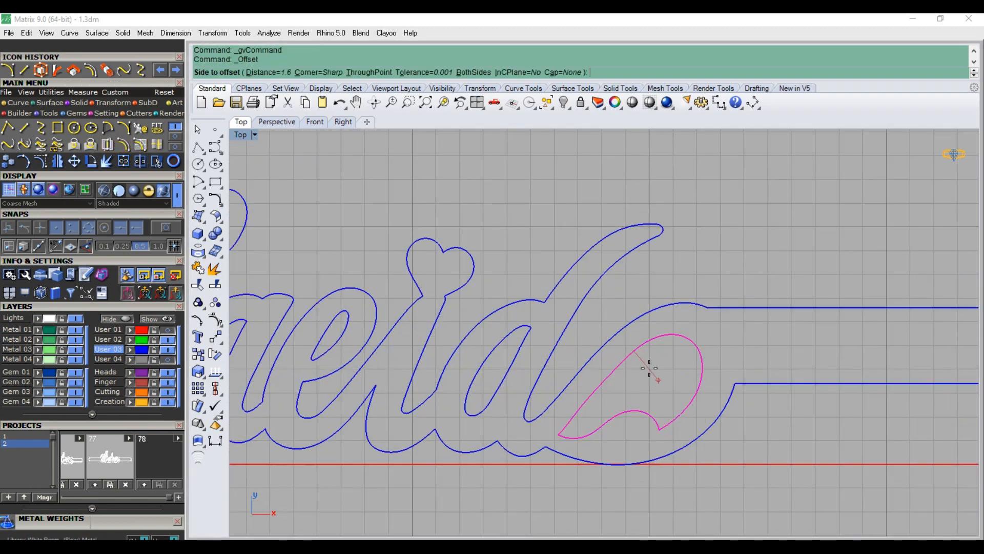
{"action": "left_click", "coordinate": [653, 383]}
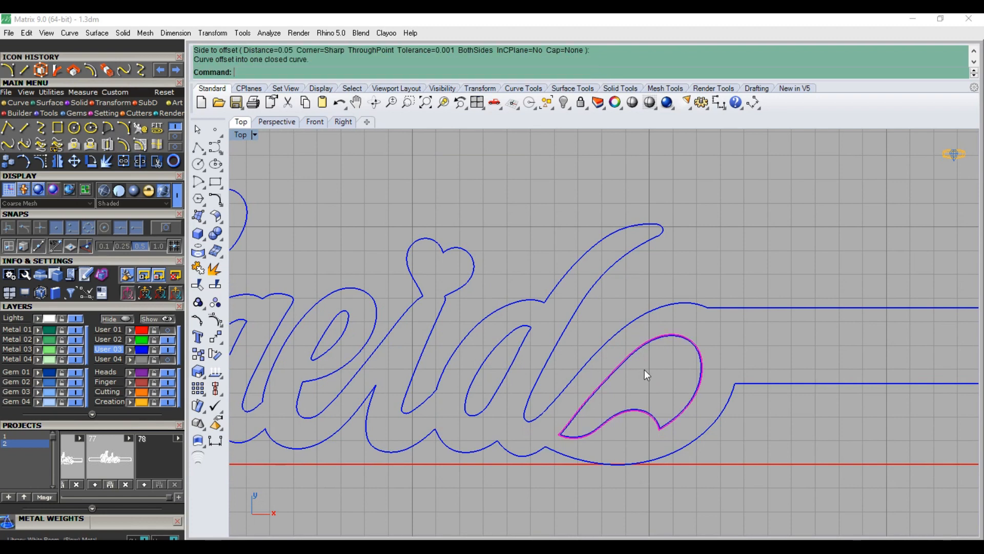
{"action": "key", "text": "Delete"}
{"action": "scroll", "coordinate": [641, 368], "scroll_direction": "down", "scroll_amount": 3}
{"action": "scroll", "coordinate": [645, 358], "scroll_direction": "down", "scroll_amount": 3}
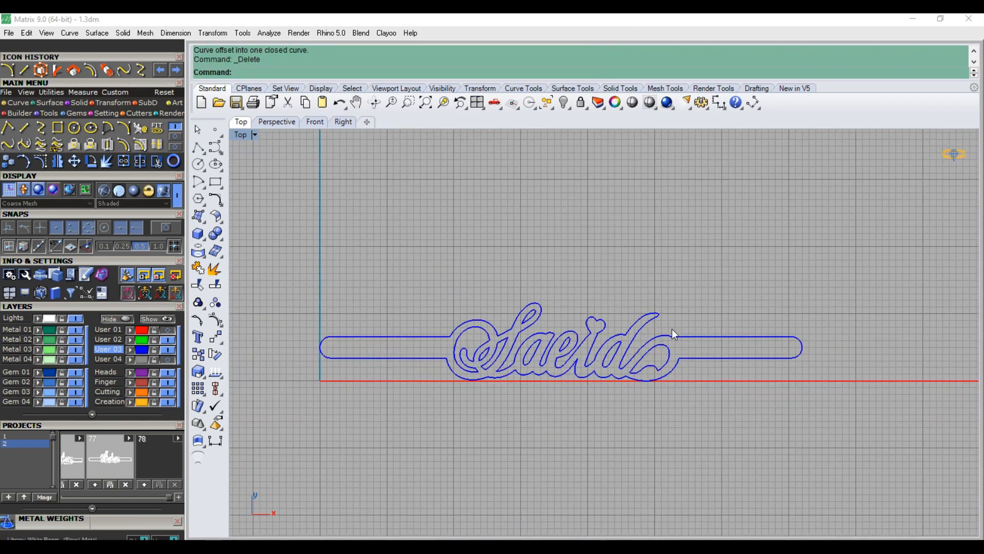
Create a planar surface from all the closed name and band outlines
{"action": "scroll", "coordinate": [645, 367], "scroll_direction": "down", "scroll_amount": 3}
{"action": "key", "text": "ctrl+a"}
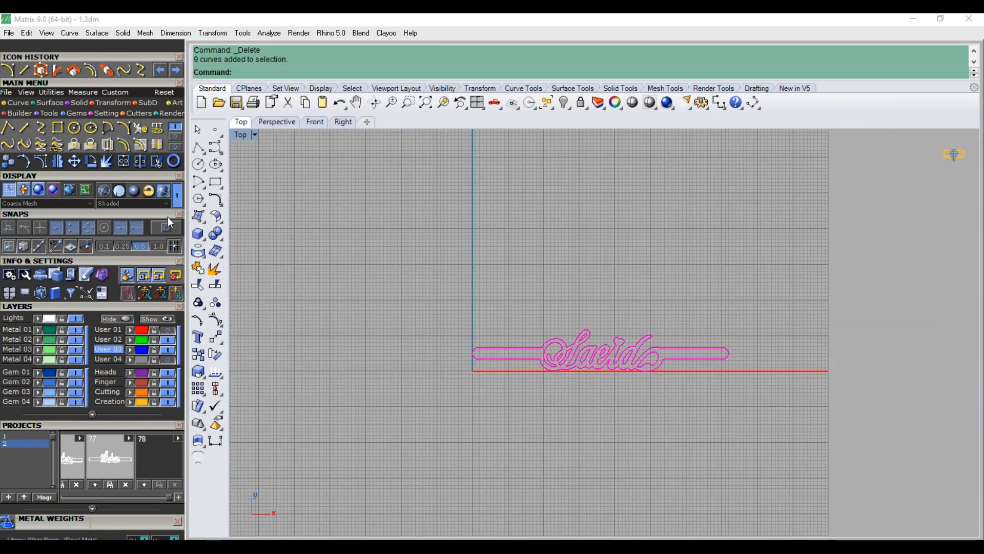
{"action": "left_click", "coordinate": [50, 102]}
{"action": "left_click", "coordinate": [74, 128]}
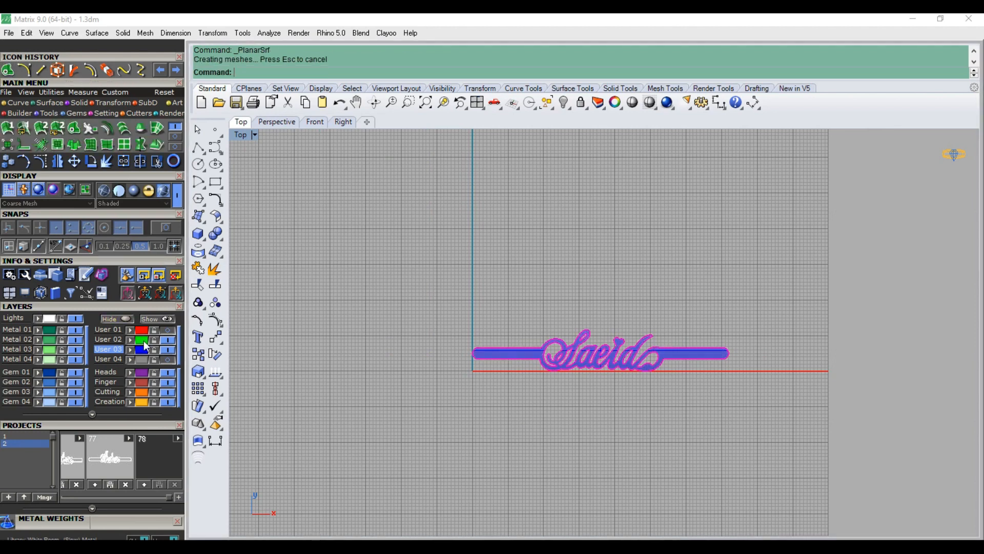
{"action": "key", "text": "Escape"}
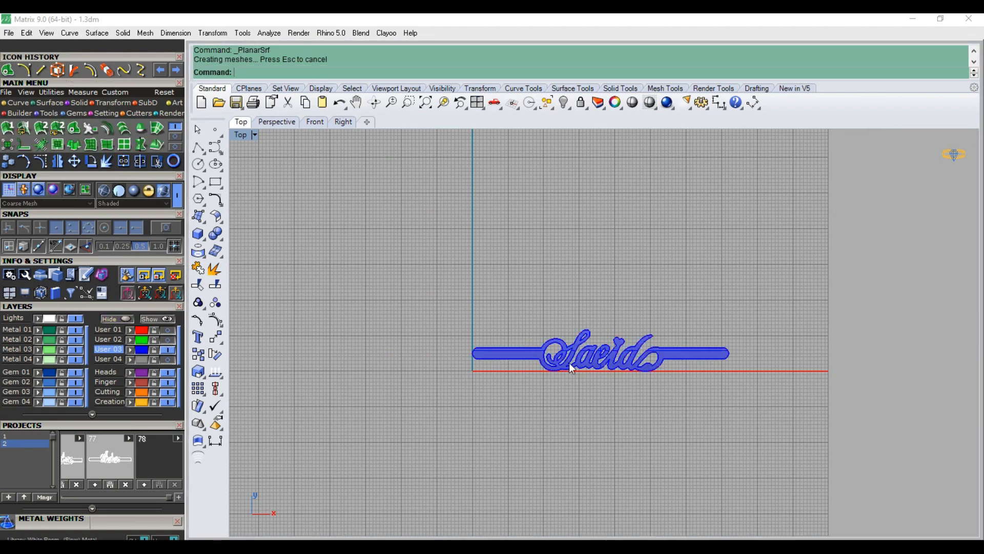
Create a ring rail in Euro size 74
{"action": "right_click_drag", "start_coordinate": [571, 366], "coordinate": [542, 367]}
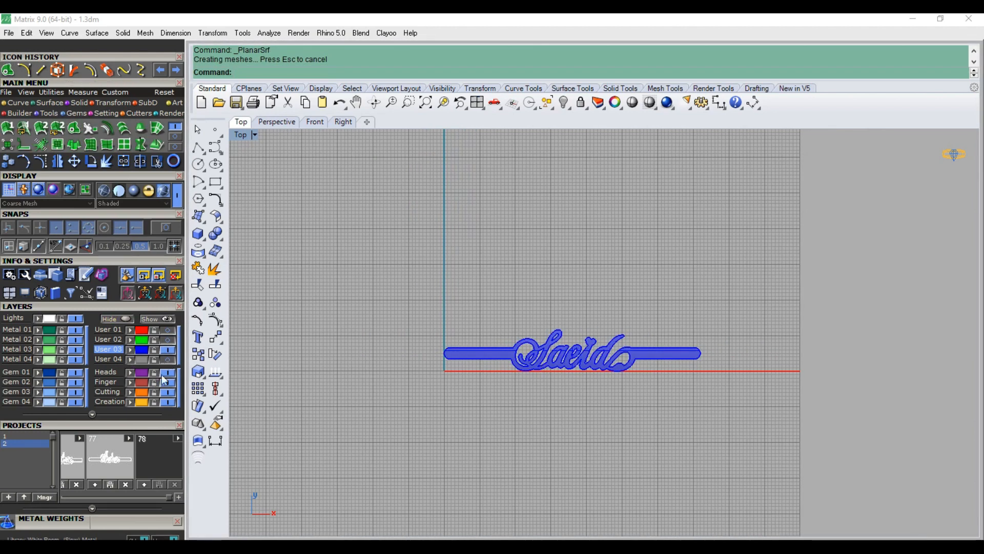
{"action": "left_click", "coordinate": [174, 162]}
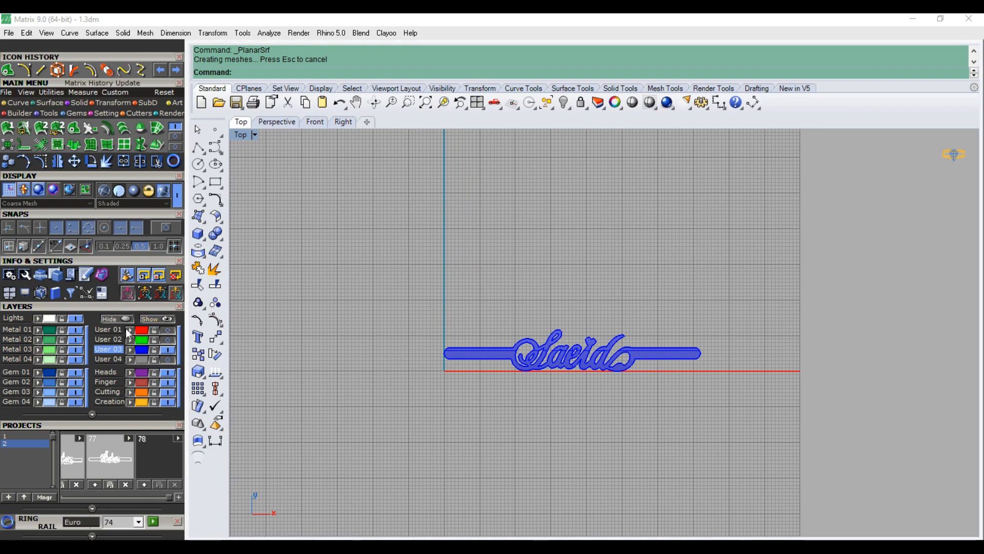
{"action": "left_click", "coordinate": [140, 522]}
{"action": "left_click", "coordinate": [357, 405]}
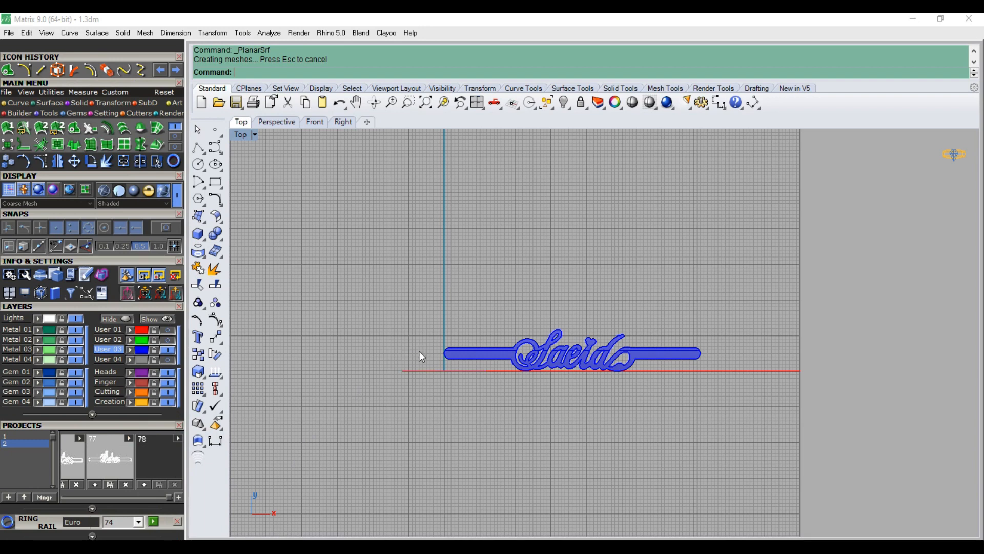
Extrude the ring rail 5.7387 to both sides as an open surface and assign it to the Metal 01 layer
{"action": "left_click", "coordinate": [443, 352]}
{"action": "left_click", "coordinate": [74, 151]}
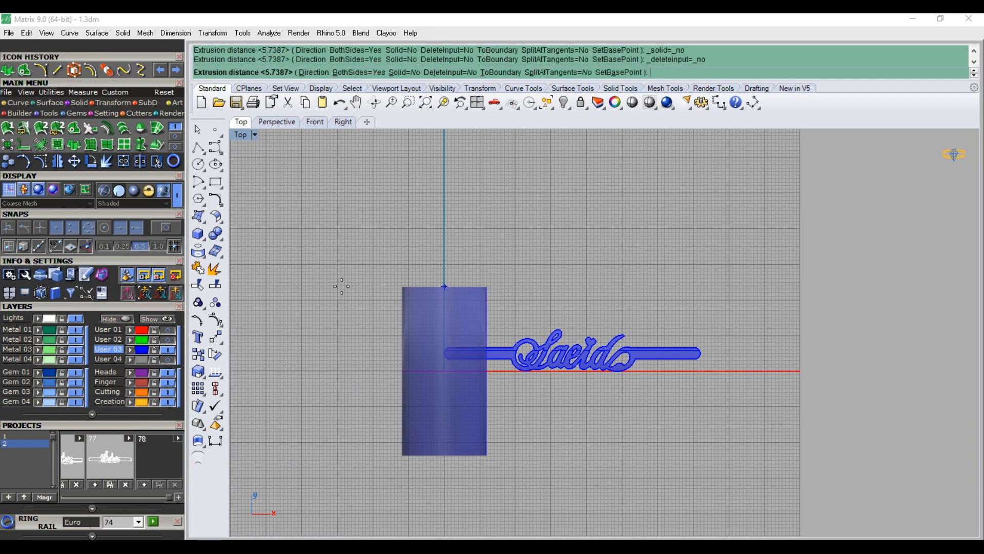
{"action": "key", "text": "Return"}
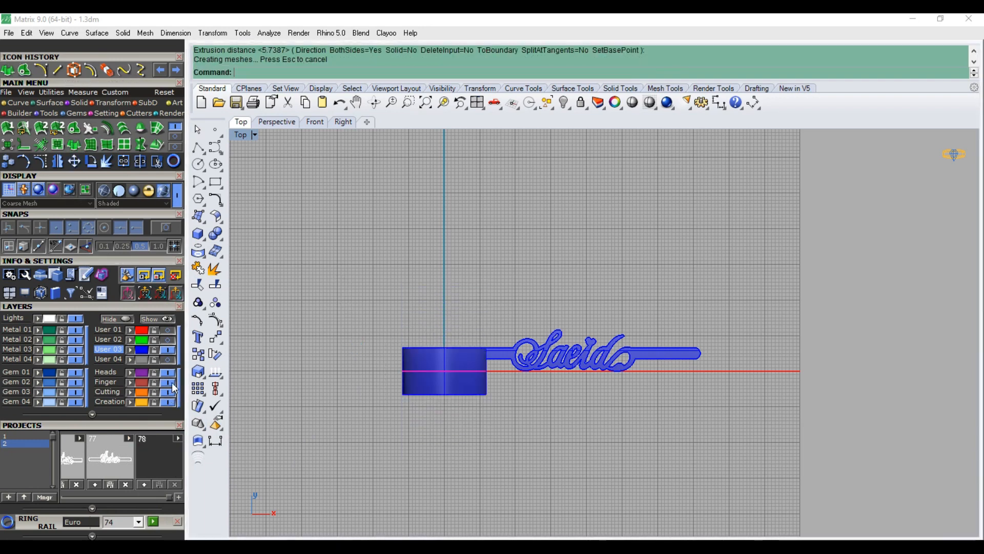
{"action": "left_click", "coordinate": [39, 330]}
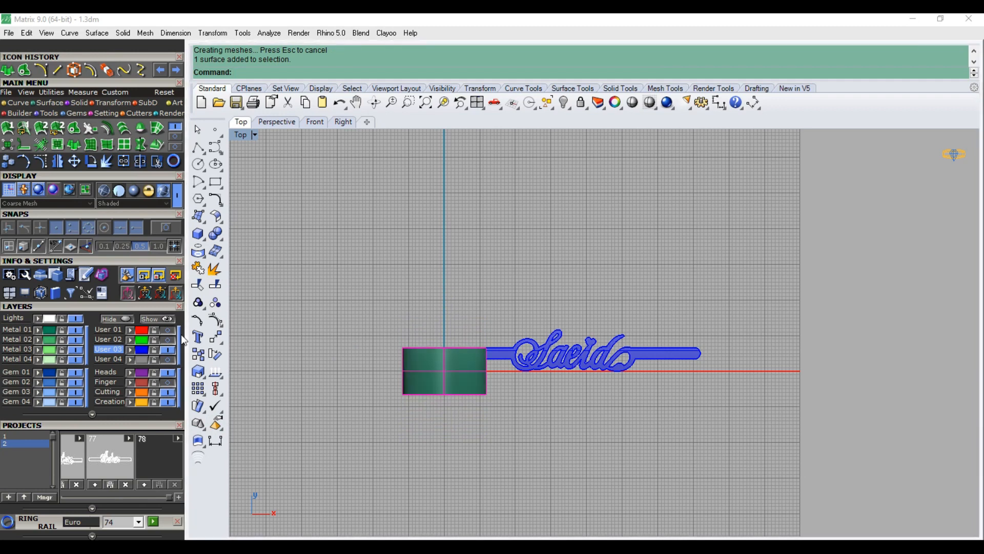
Unroll the ring surface flat and move the script name band to the middle of the unrolled strip
{"action": "left_click", "coordinate": [9, 145]}
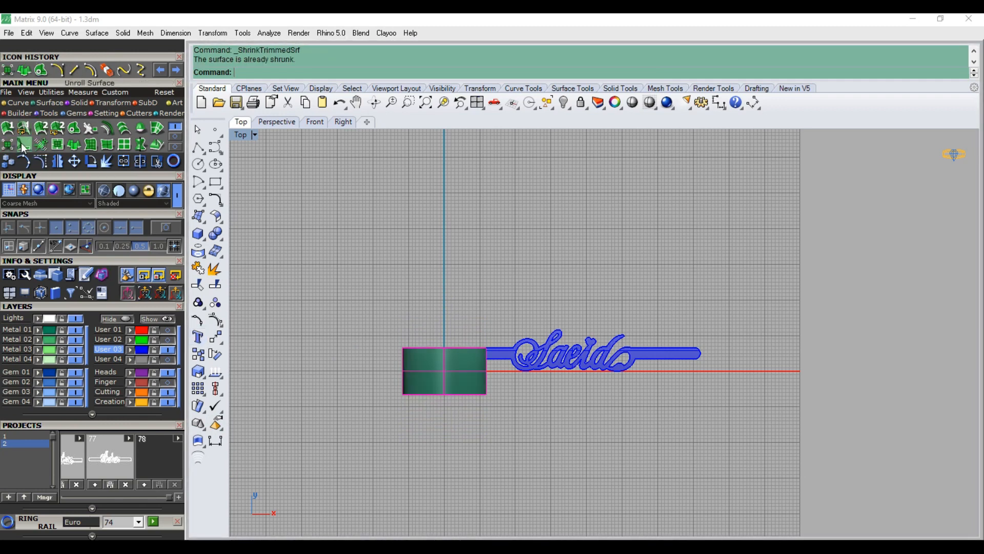
{"action": "scroll", "coordinate": [541, 354], "scroll_direction": "up", "scroll_amount": 2}
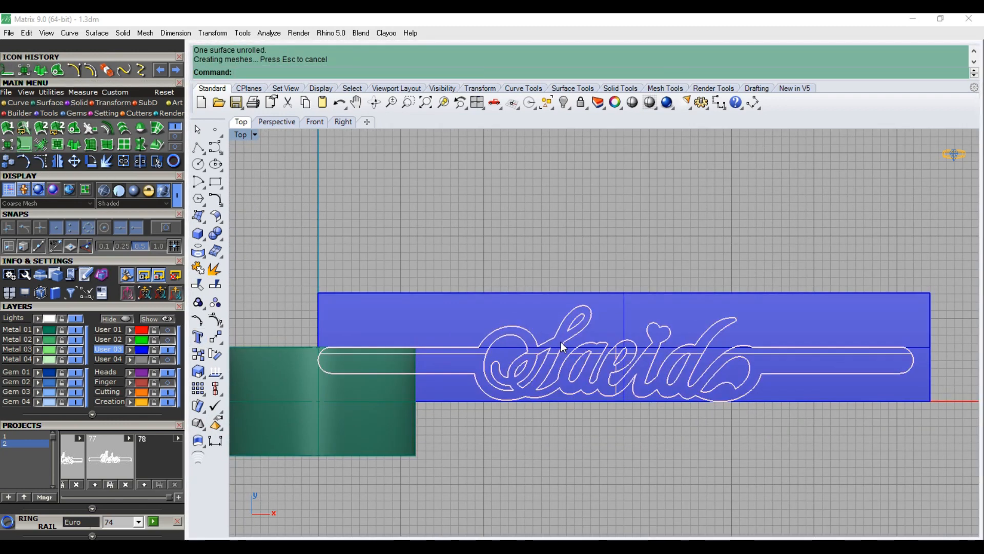
{"action": "left_click", "coordinate": [578, 347]}
{"action": "left_click", "coordinate": [609, 373]}
{"action": "left_click_drag", "start_coordinate": [562, 343], "coordinate": [573, 337]}
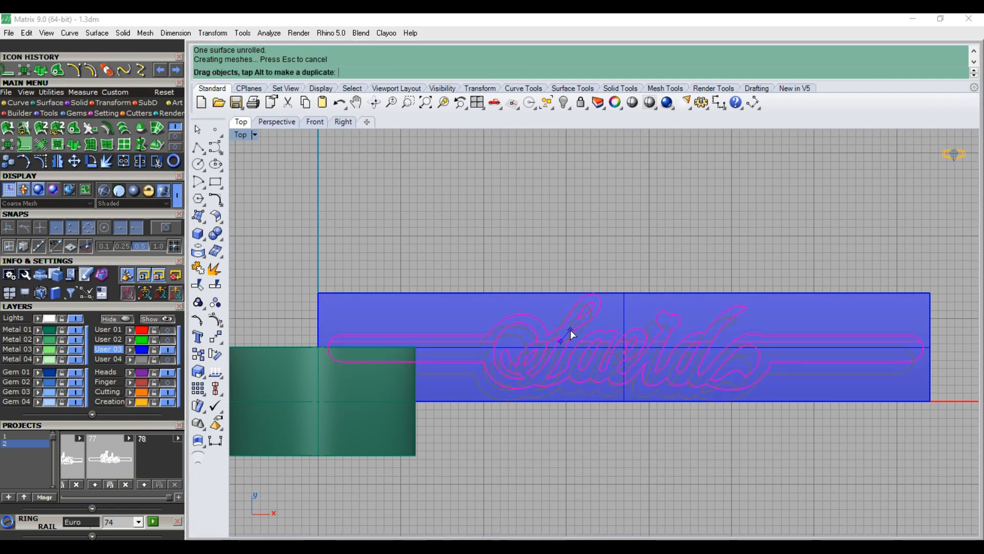
Flow a copy of the name band from the unrolled strip onto the cylindrical ring surface with Flow Along Surface
{"action": "left_click", "coordinate": [101, 103]}
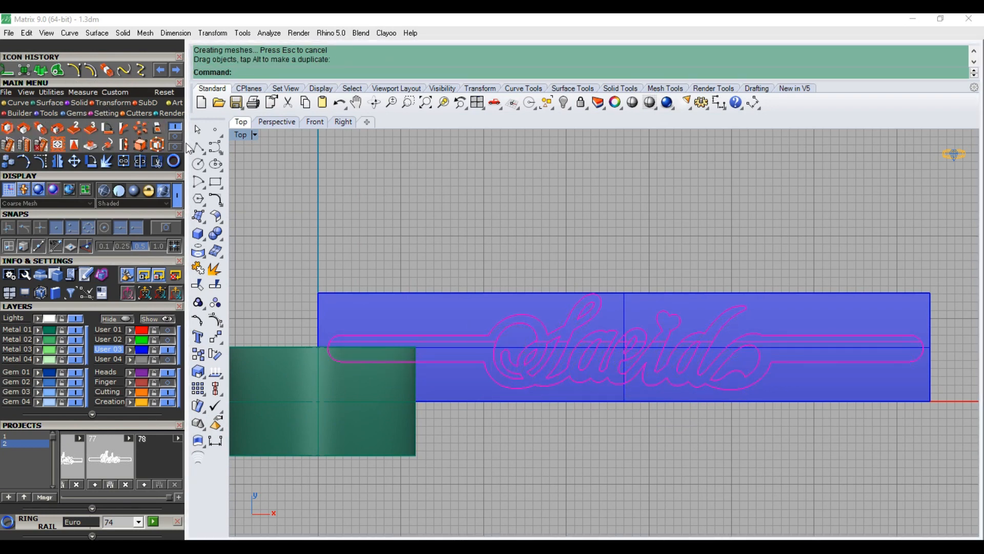
{"action": "left_click", "coordinate": [176, 136]}
{"action": "left_click", "coordinate": [107, 129]}
{"action": "left_click", "coordinate": [329, 301]}
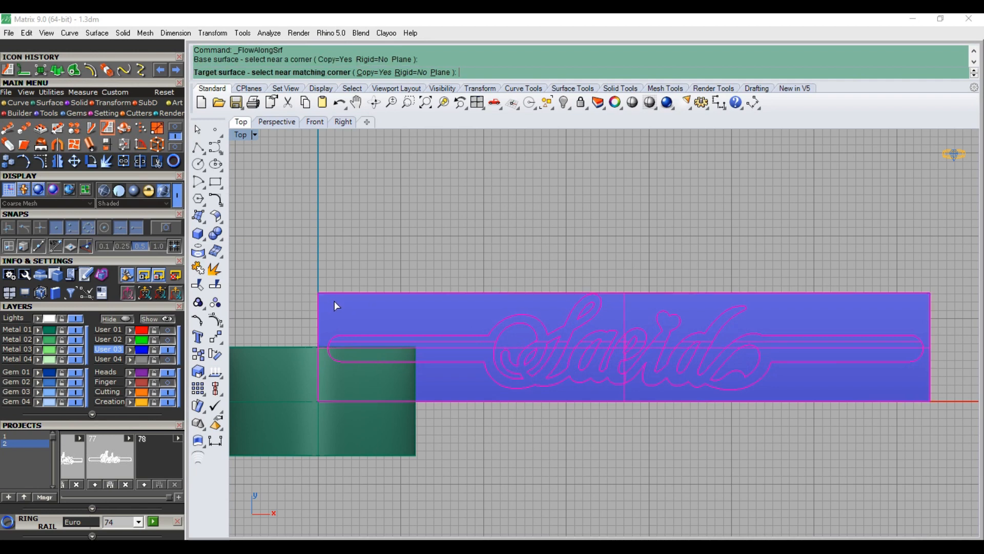
{"action": "left_click", "coordinate": [395, 353]}
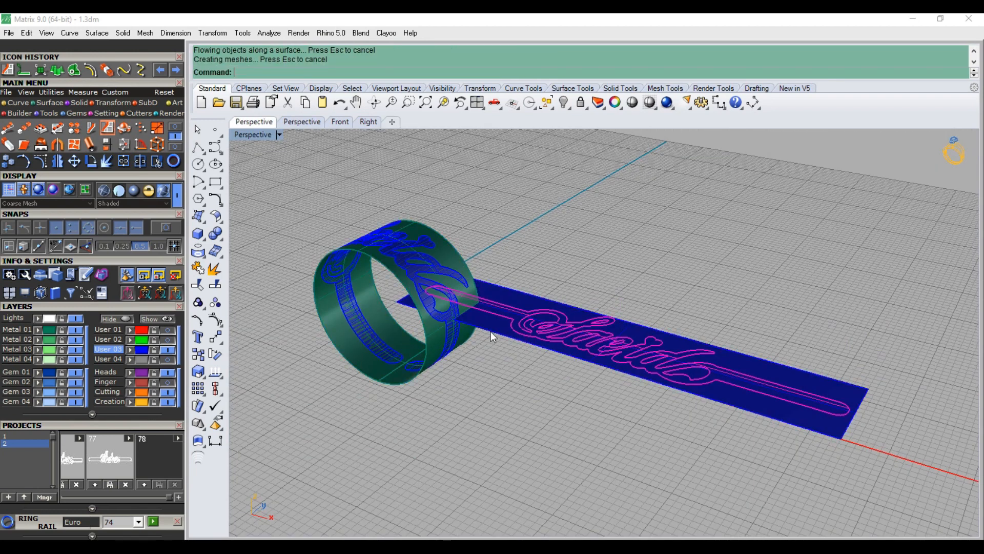
Delete the flat name band, the unrolled strip and the cylindrical ring surface, keeping only the wrapped name band
{"action": "left_click", "coordinate": [602, 348]}
{"action": "key", "text": "Delete"}
{"action": "left_click", "coordinate": [444, 338]}
{"action": "key", "text": "Delete"}
Offset the wrapped name band by 0.6 as a solid with round corners
{"action": "scroll", "coordinate": [681, 334], "scroll_direction": "down", "scroll_amount": 2}
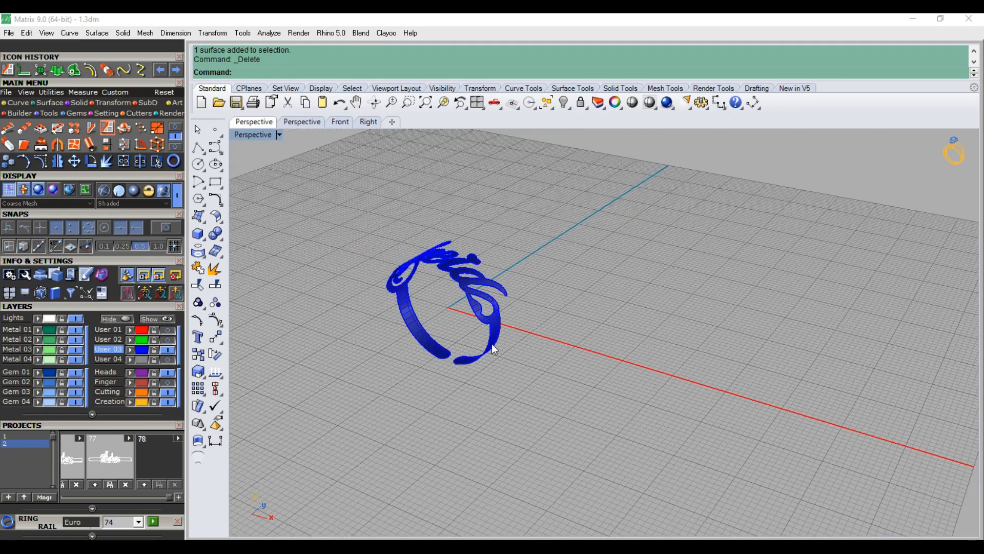
{"action": "right_click_drag", "start_coordinate": [680, 335], "coordinate": [743, 343]}
{"action": "scroll", "coordinate": [428, 295], "scroll_direction": "up", "scroll_amount": 2}
{"action": "left_click", "coordinate": [375, 323]}
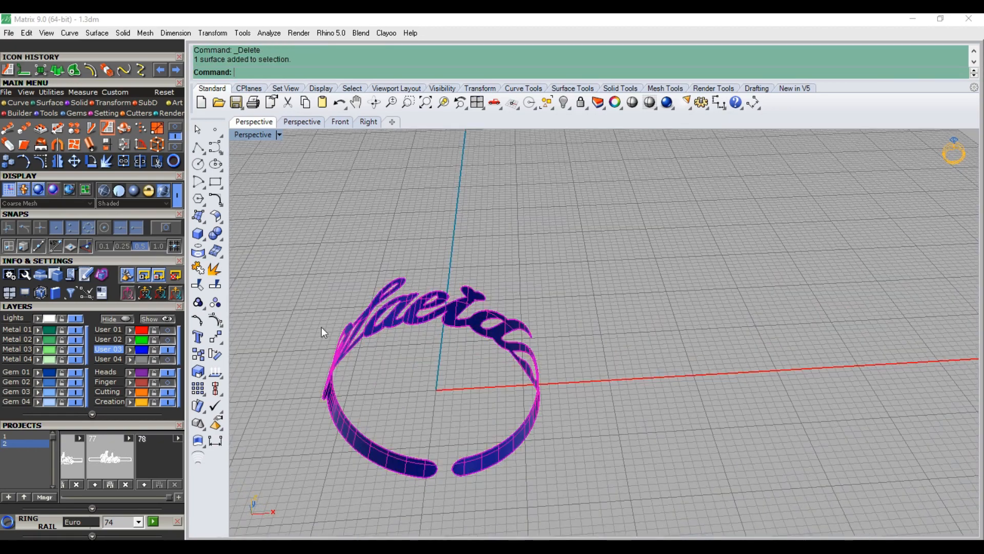
{"action": "left_click", "coordinate": [22, 71]}
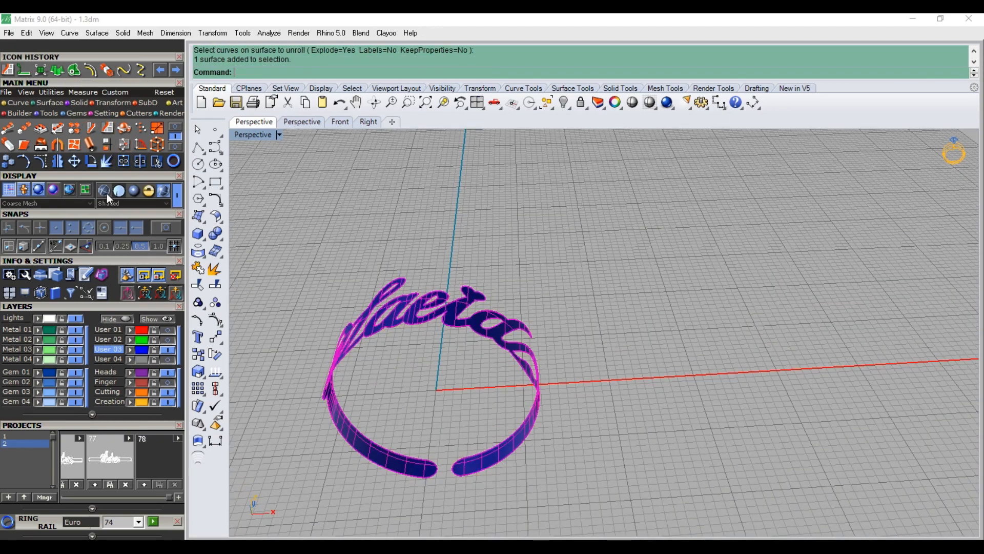
{"action": "left_click", "coordinate": [49, 102]}
{"action": "left_click", "coordinate": [107, 128]}
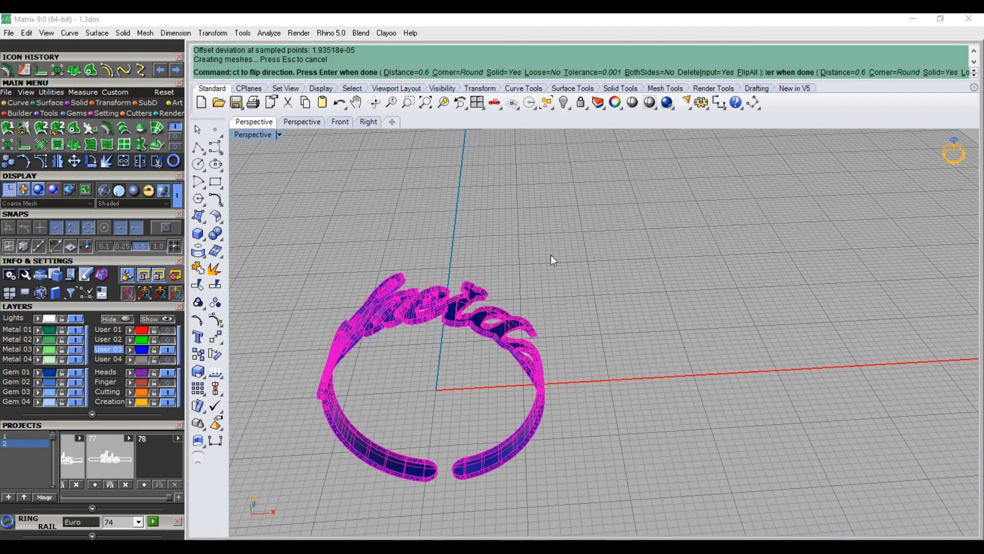
{"action": "key", "text": "Return"}
Hide the surface isocurves of the solid name ring in its object properties
{"action": "left_click", "coordinate": [615, 102]}
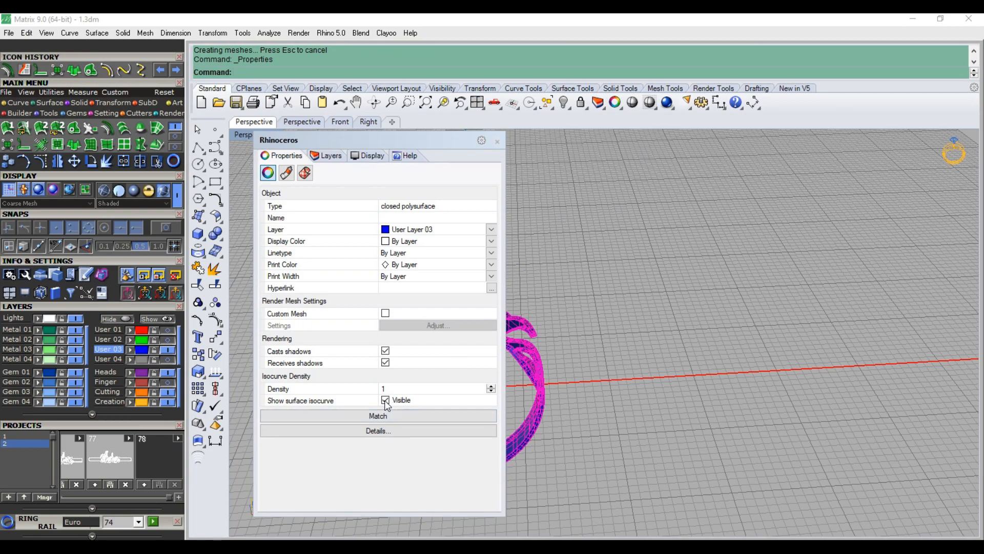
{"action": "left_click", "coordinate": [378, 415]}
{"action": "right_click_drag", "start_coordinate": [517, 176], "coordinate": [729, 317]}
{"action": "scroll", "coordinate": [555, 361], "scroll_direction": "up", "scroll_amount": 5}
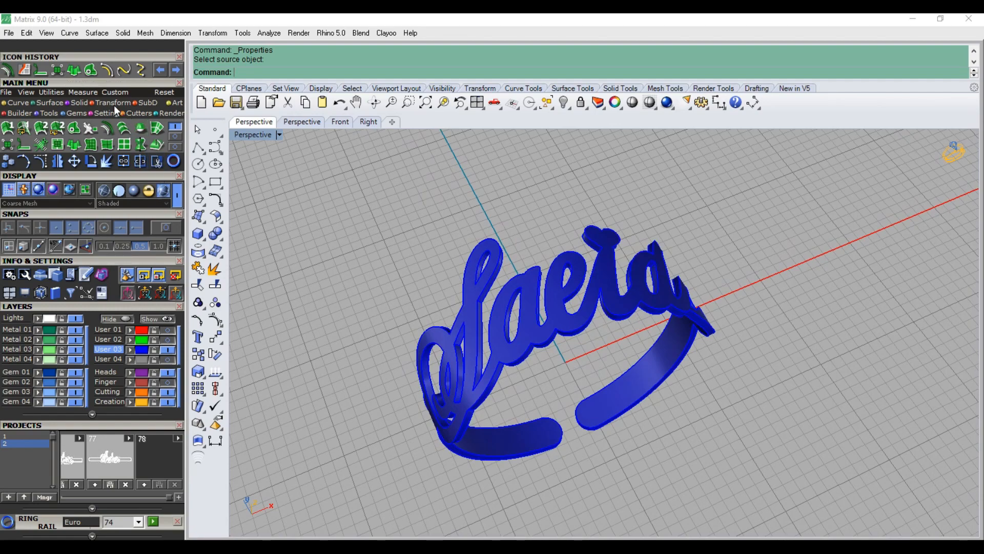
Open the V-Ray render settings, apply the Yellow Gold metal to the name ring and add a ground plane
{"action": "left_click", "coordinate": [172, 113]}
{"action": "left_click", "coordinate": [7, 127]}
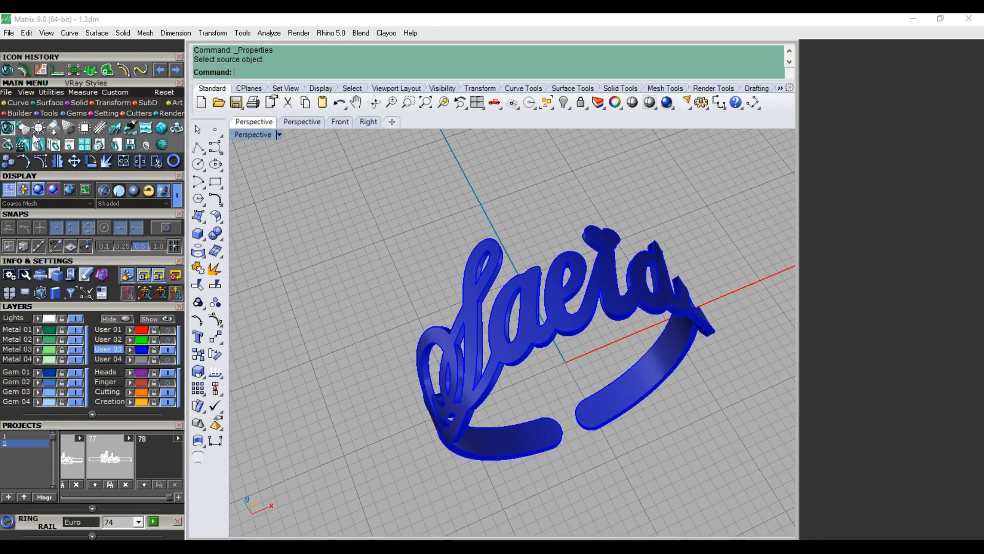
{"action": "left_click", "coordinate": [516, 347]}
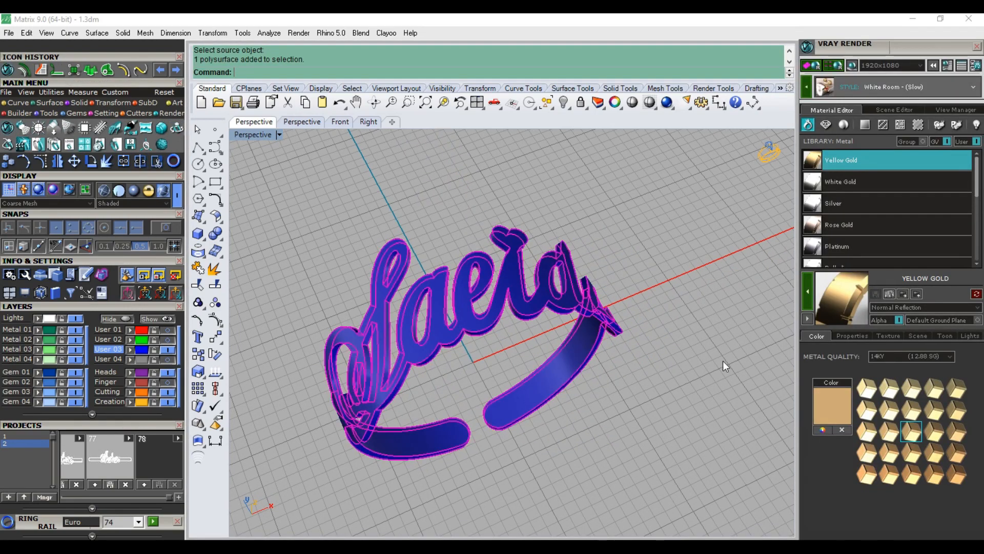
{"action": "left_click", "coordinate": [807, 297]}
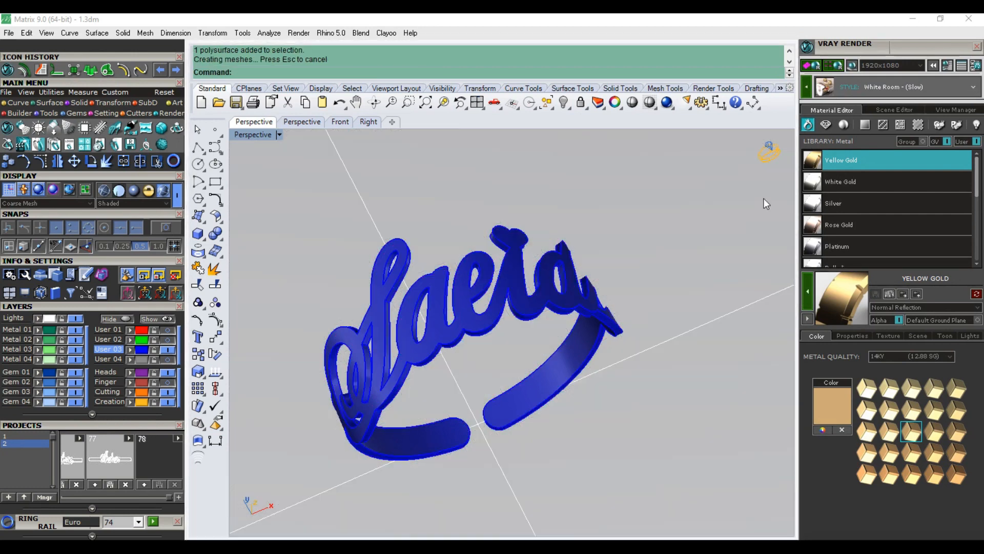
Apply the Marble Tan architectural material to the ground plane and render the ring at 1920x1080 in the White Room style
{"action": "left_click", "coordinate": [899, 125]}
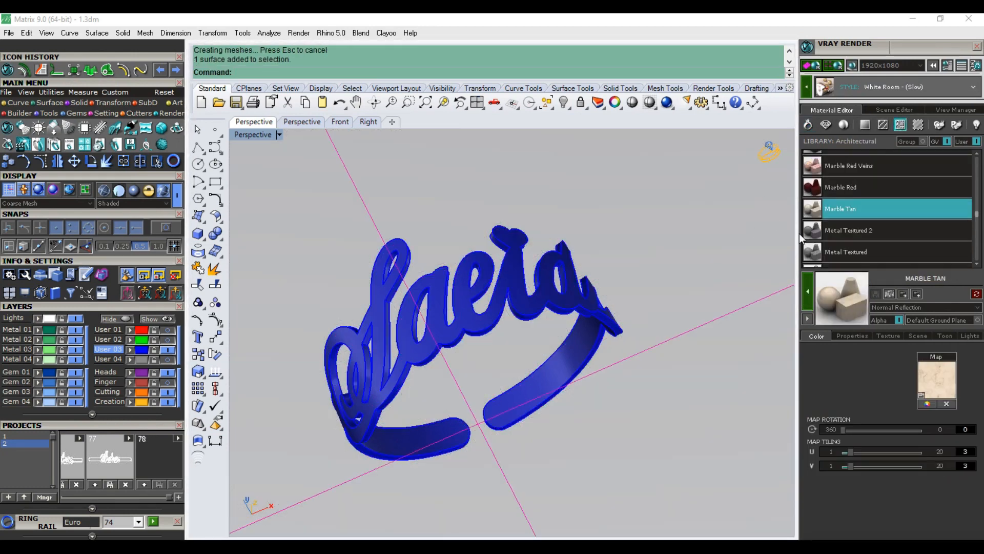
{"action": "left_click", "coordinate": [807, 282]}
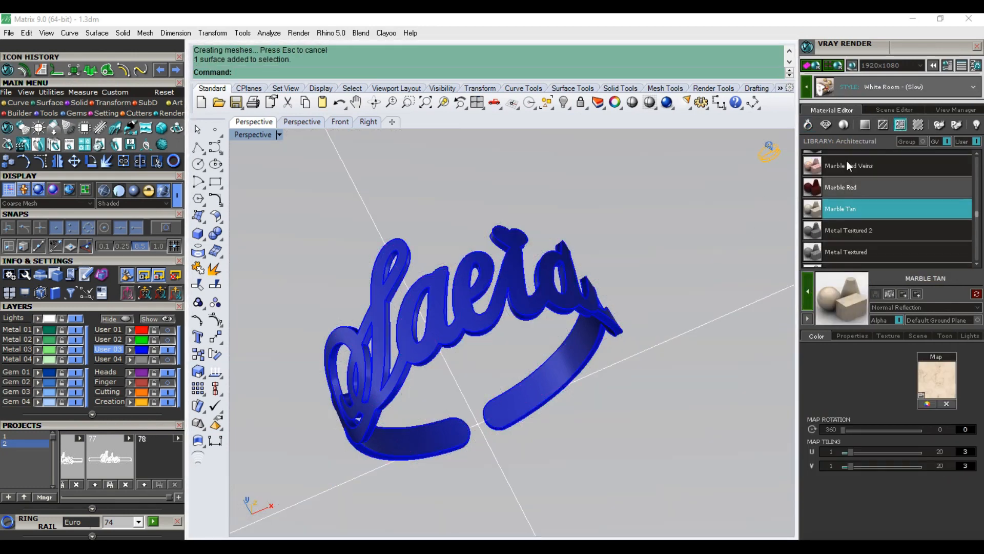
{"action": "left_click", "coordinate": [812, 66]}
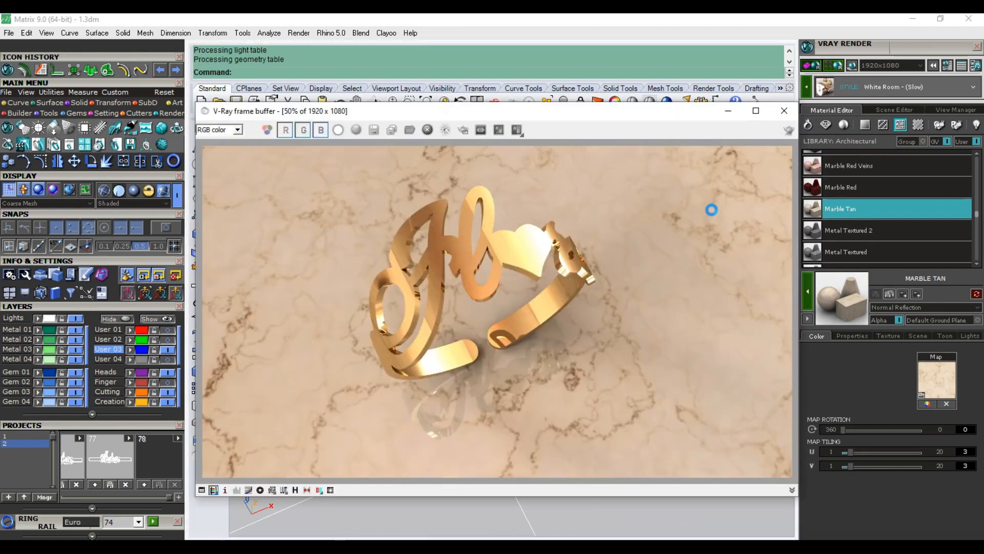